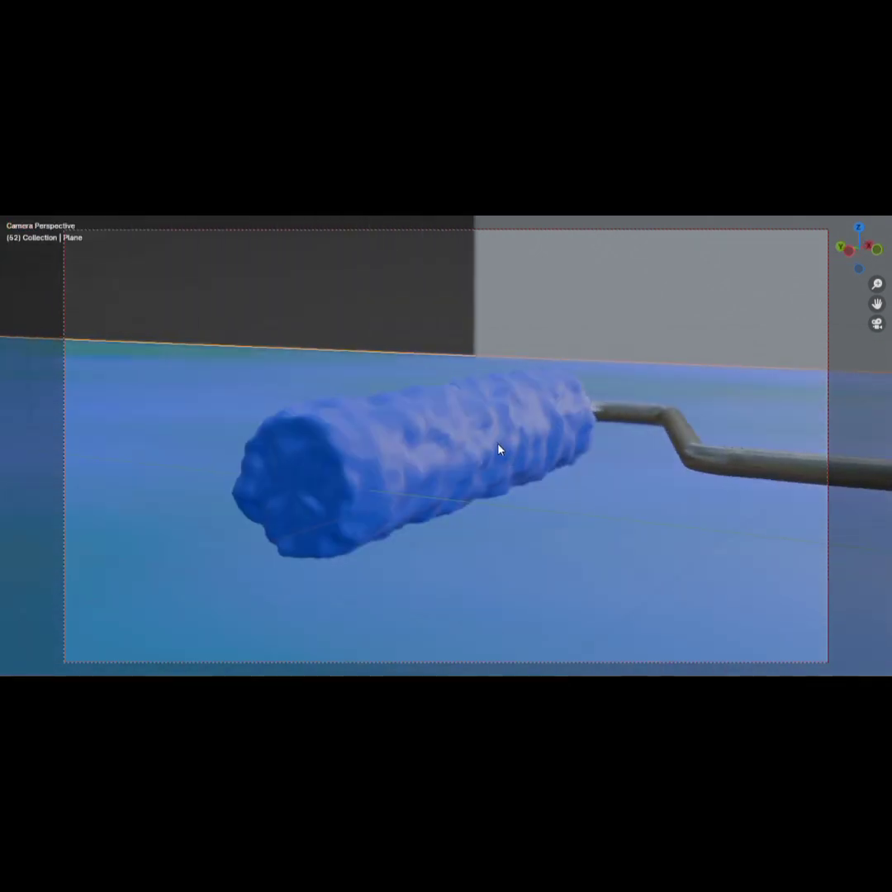
{"action": "scroll", "coordinate": [472, 436], "scroll_direction": "down", "scroll_amount": 4}
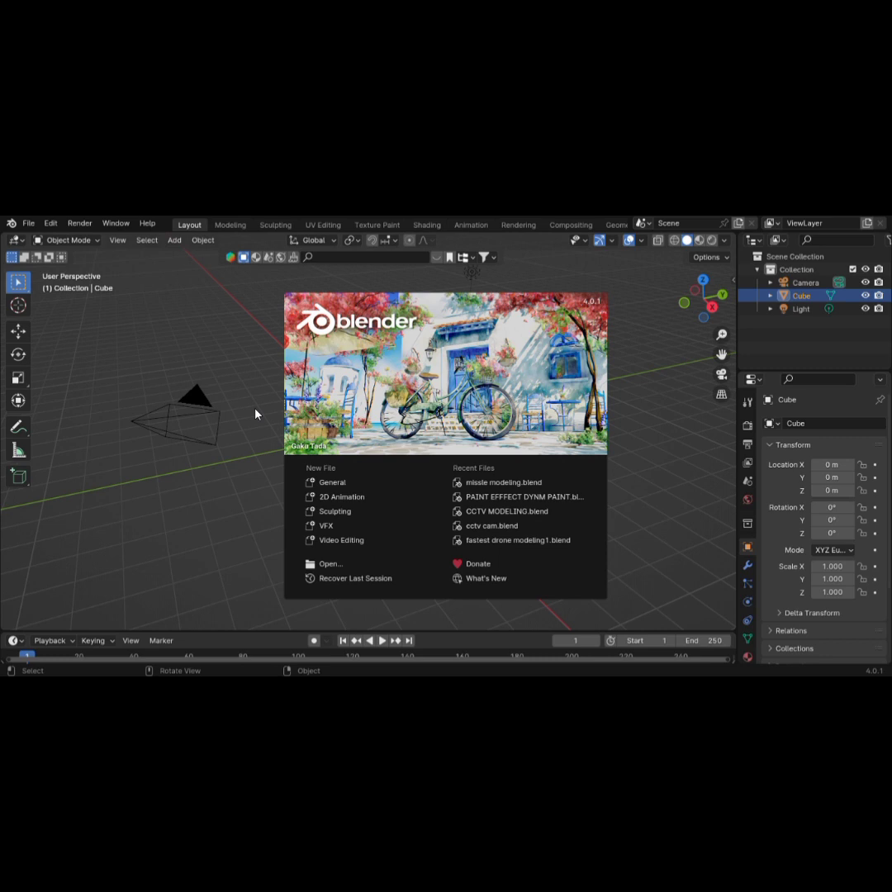
Dismiss the splash screen and delete the default camera, cube and light from the scene.
{"action": "left_click", "coordinate": [267, 416]}
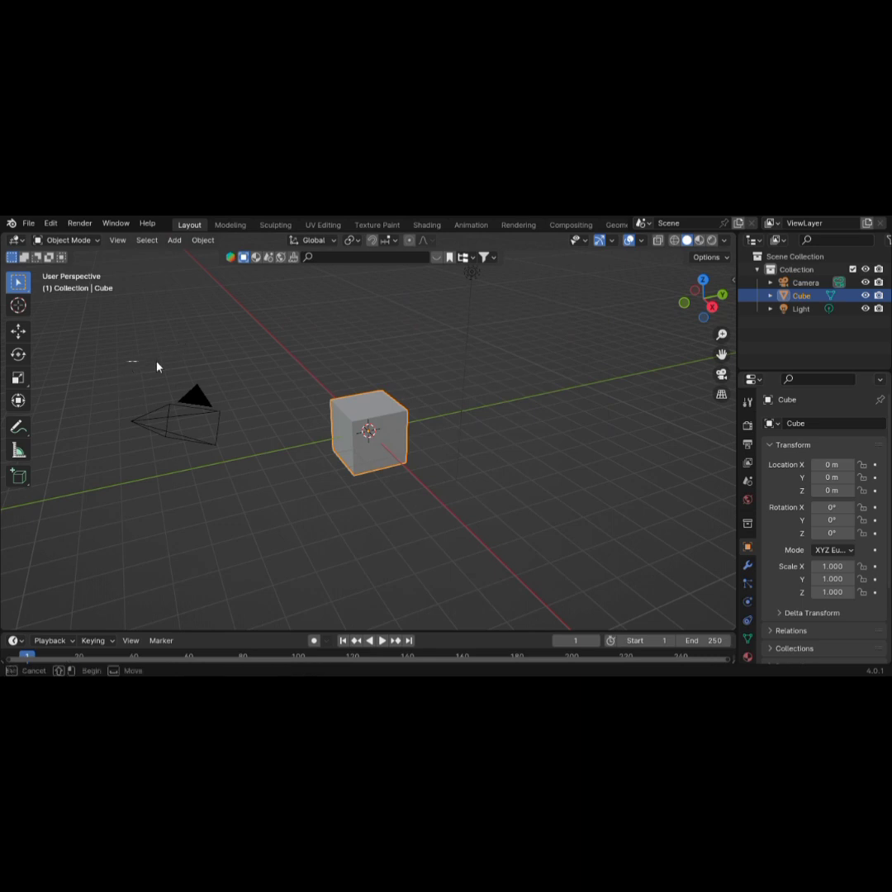
{"action": "left_click_drag", "start_coordinate": [126, 361], "coordinate": [567, 525]}
{"action": "key", "text": "x"}
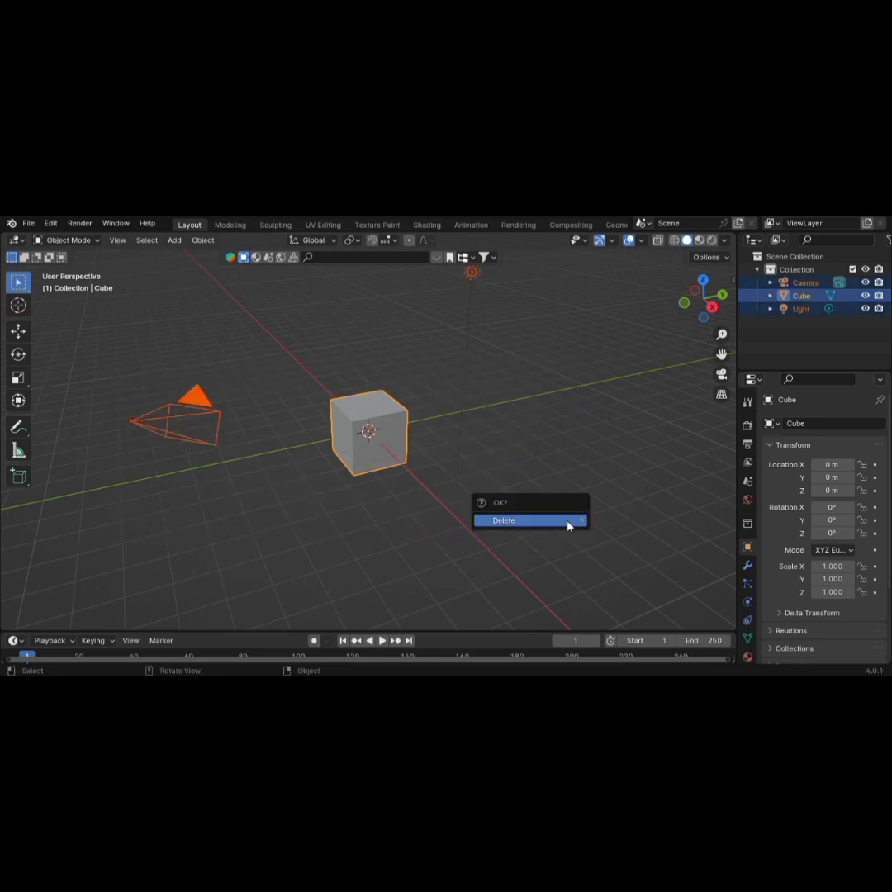
{"action": "left_click", "coordinate": [566, 521]}
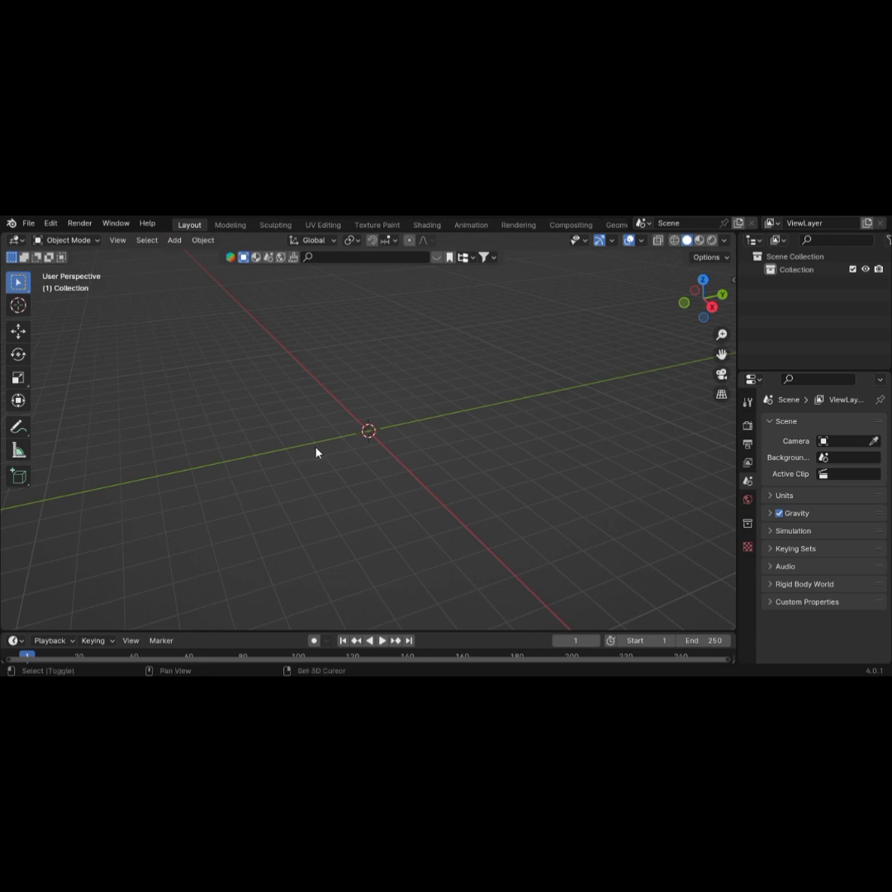
Add a mesh cylinder at the origin and rotate it 90° about the global Y axis.
{"action": "key", "text": "shift+a"}
{"action": "mouse_move", "coordinate": [295, 418]}
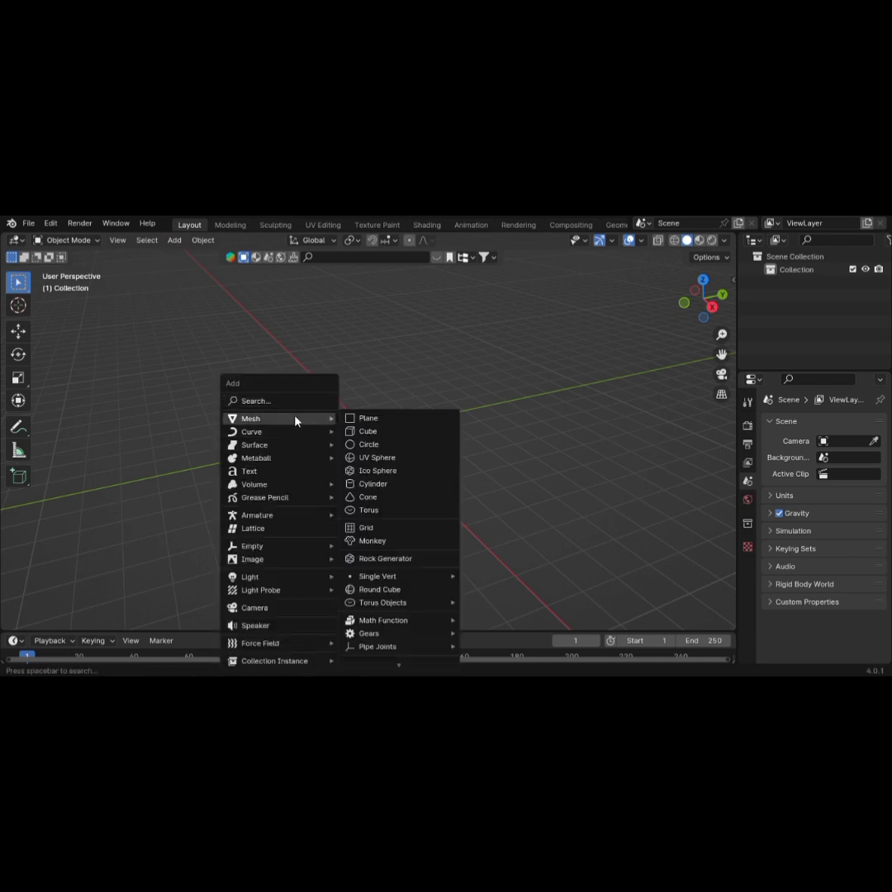
{"action": "left_click", "coordinate": [371, 483]}
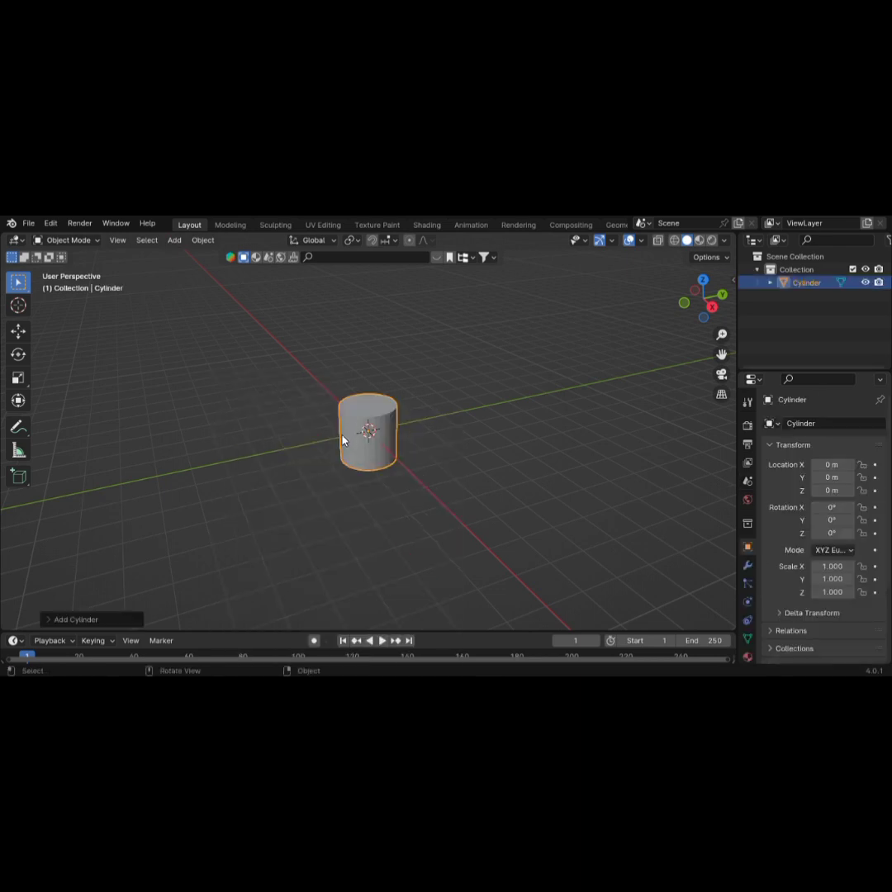
{"action": "type", "text": "ry"}
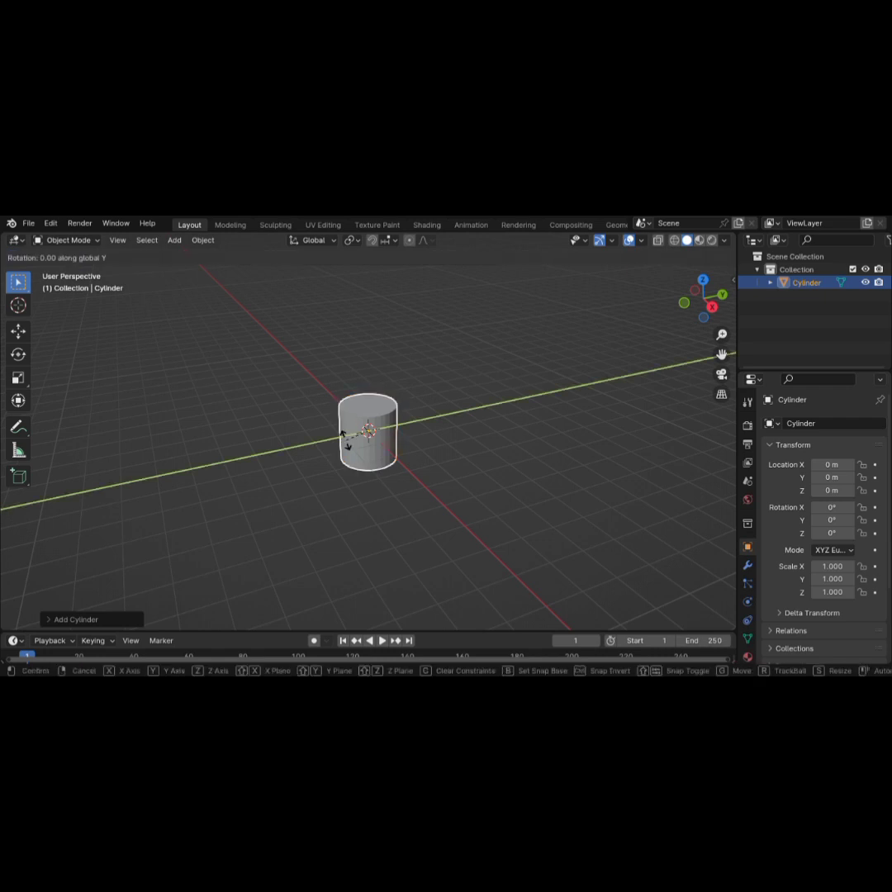
{"action": "type", "text": "90"}
{"action": "key", "text": "Return"}
{"action": "scroll", "coordinate": [379, 416], "scroll_direction": "up", "scroll_amount": 4}
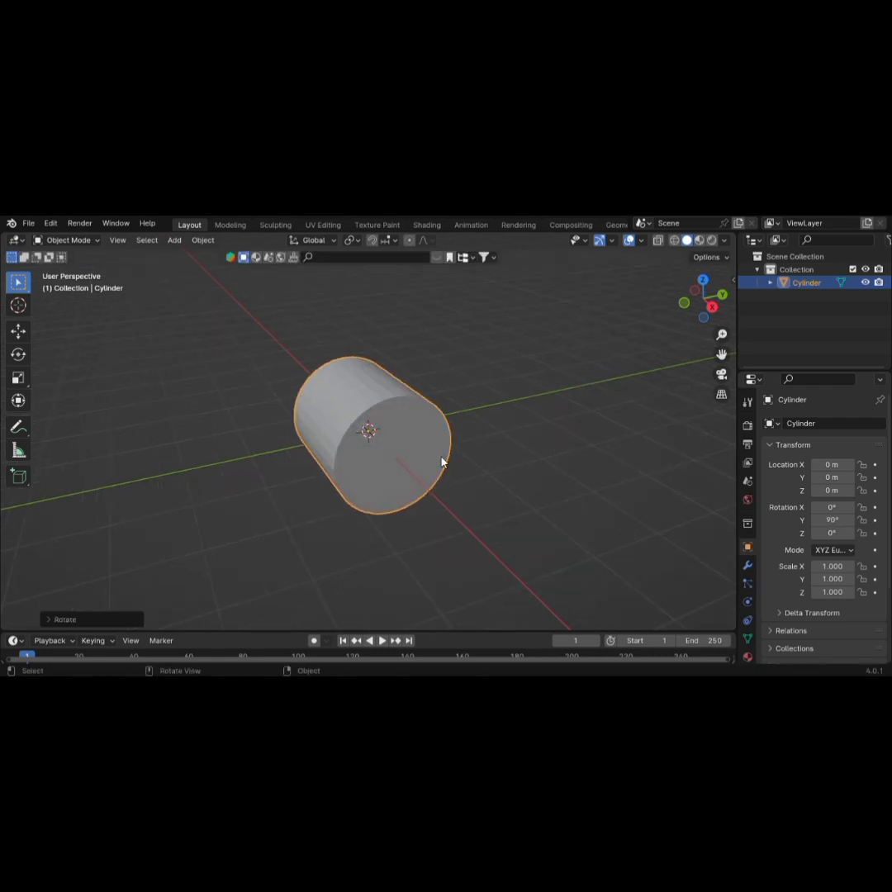
Set the cylinder's X and Y dimensions to 0.5 m, leaving a slim roller body.
{"action": "mouse_move", "coordinate": [443, 461]}
{"action": "middle_mouse_down"}
{"action": "mouse_move", "coordinate": [339, 503]}
{"action": "mouse_move", "coordinate": [387, 480]}
{"action": "mouse_move", "coordinate": [491, 455]}
{"action": "mouse_move", "coordinate": [439, 488]}
{"action": "middle_mouse_up"}
{"action": "scroll", "coordinate": [411, 480], "scroll_direction": "up", "scroll_amount": 2}
{"action": "scroll", "coordinate": [413, 479], "scroll_direction": "down", "scroll_amount": 2}
{"action": "key", "text": "n"}
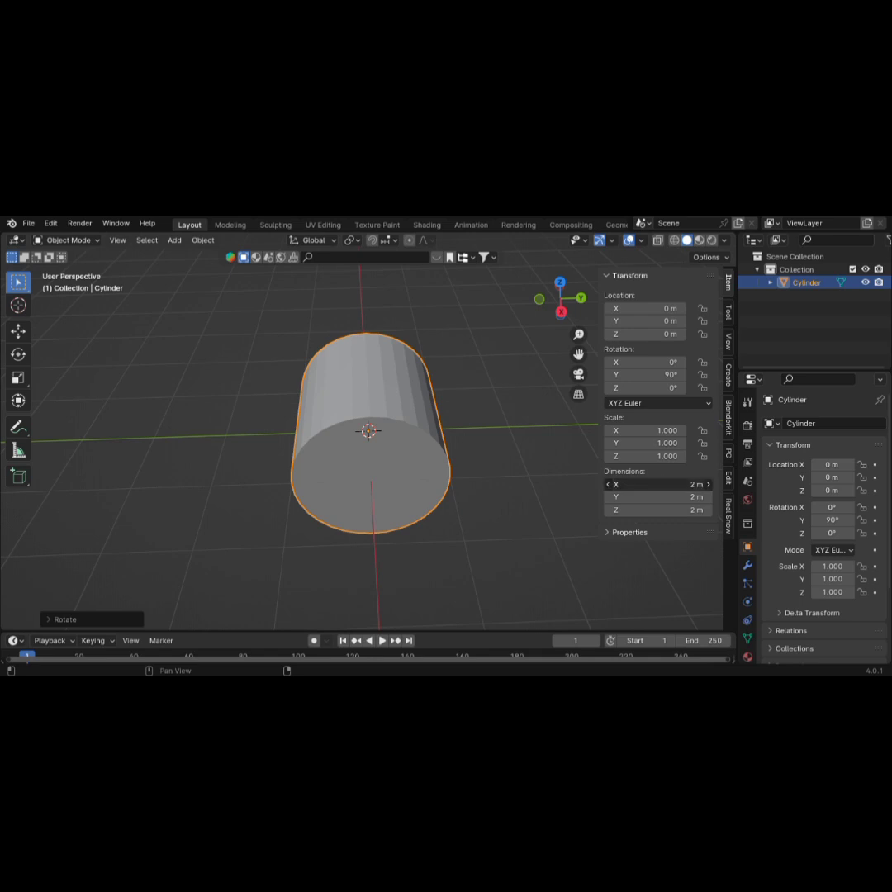
{"action": "left_click", "coordinate": [665, 483]}
{"action": "key", "text": "BackSpace"}
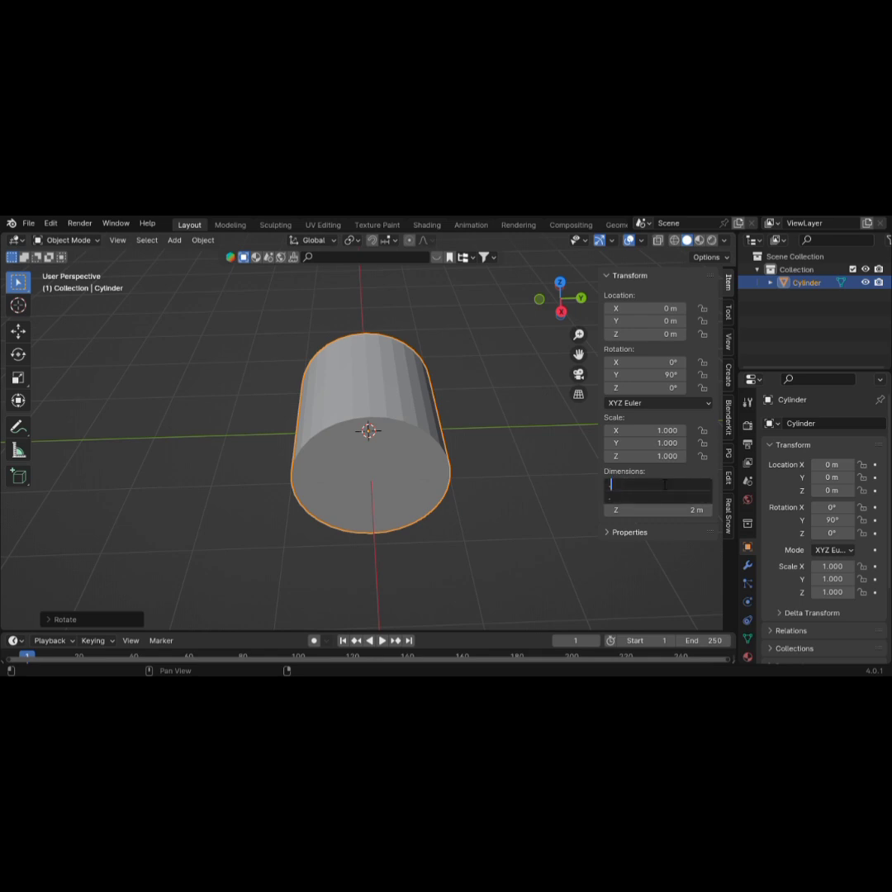
{"action": "type", "text": ".5"}
{"action": "key", "text": "Return"}
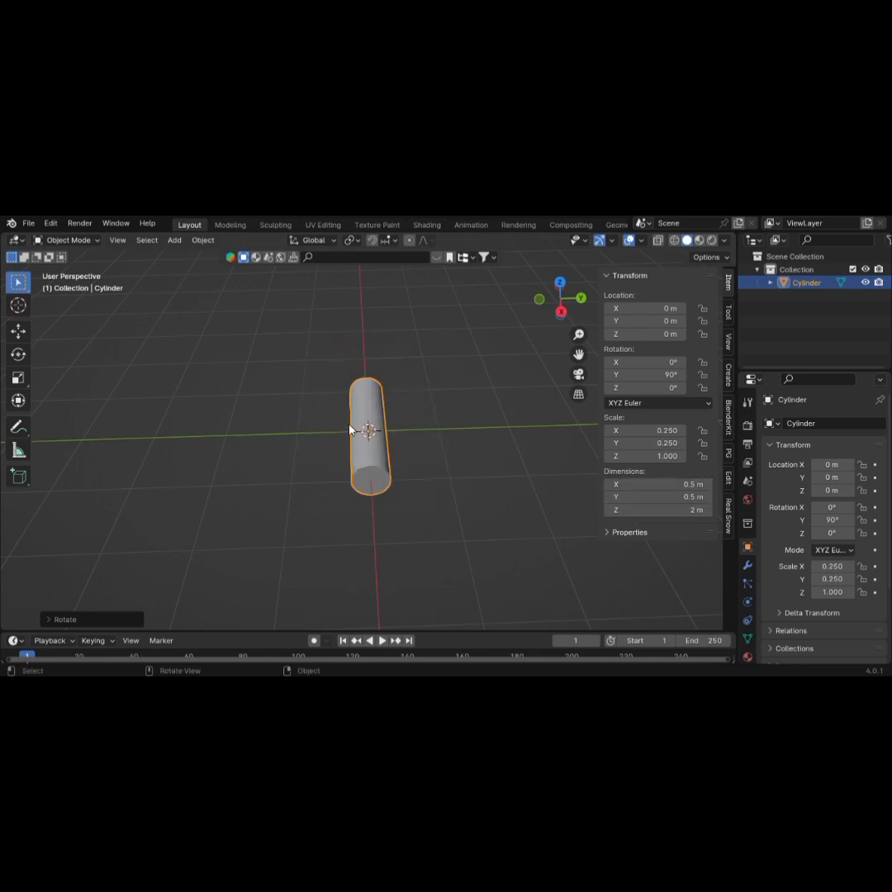
{"action": "scroll", "coordinate": [353, 428], "scroll_direction": "up", "scroll_amount": 5}
{"action": "scroll", "coordinate": [347, 421], "scroll_direction": "down", "scroll_amount": 5}
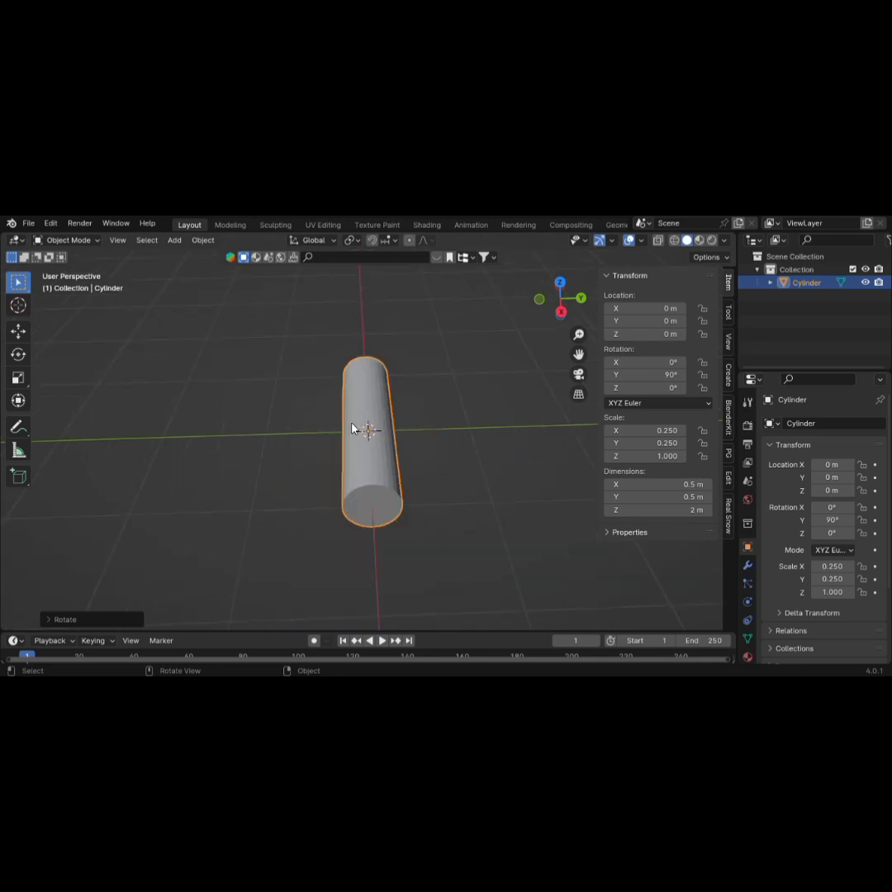
Bevel the rims of both end faces of the slim cylinder in Edit Mode, and return to Object Mode.
{"action": "key", "text": "Tab"}
{"action": "middle_click_drag", "start_coordinate": [358, 452], "coordinate": [363, 438]}
{"action": "key", "text": "3"}
{"action": "left_click", "coordinate": [391, 487]}
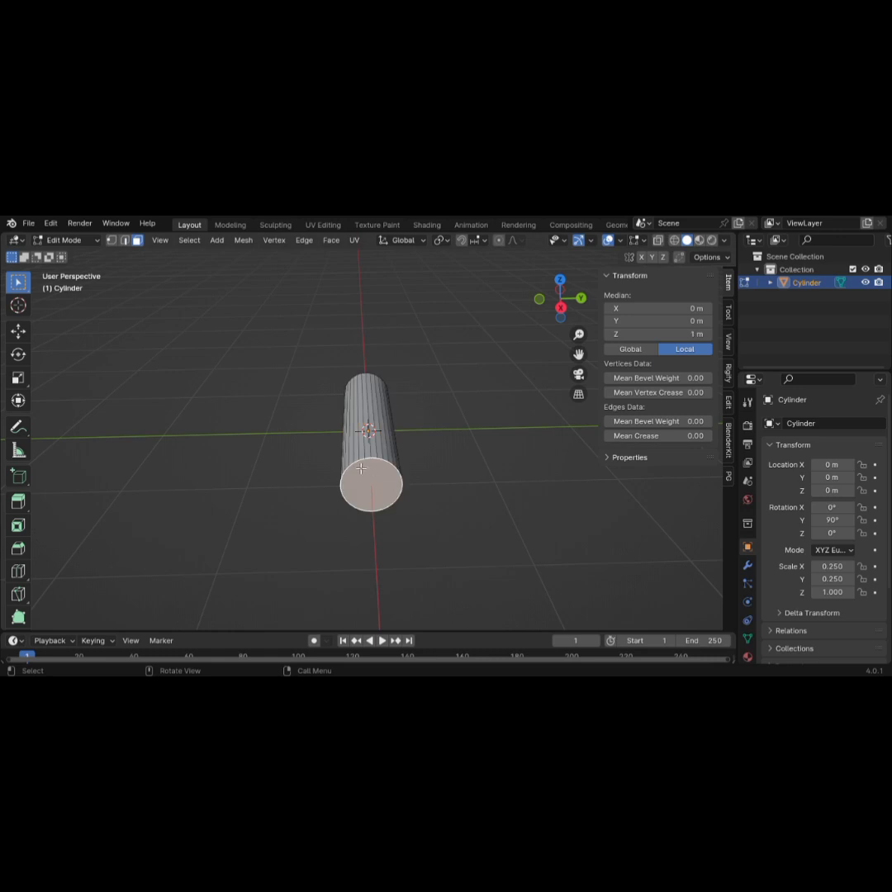
{"action": "middle_click_drag", "start_coordinate": [301, 455], "coordinate": [527, 446]}
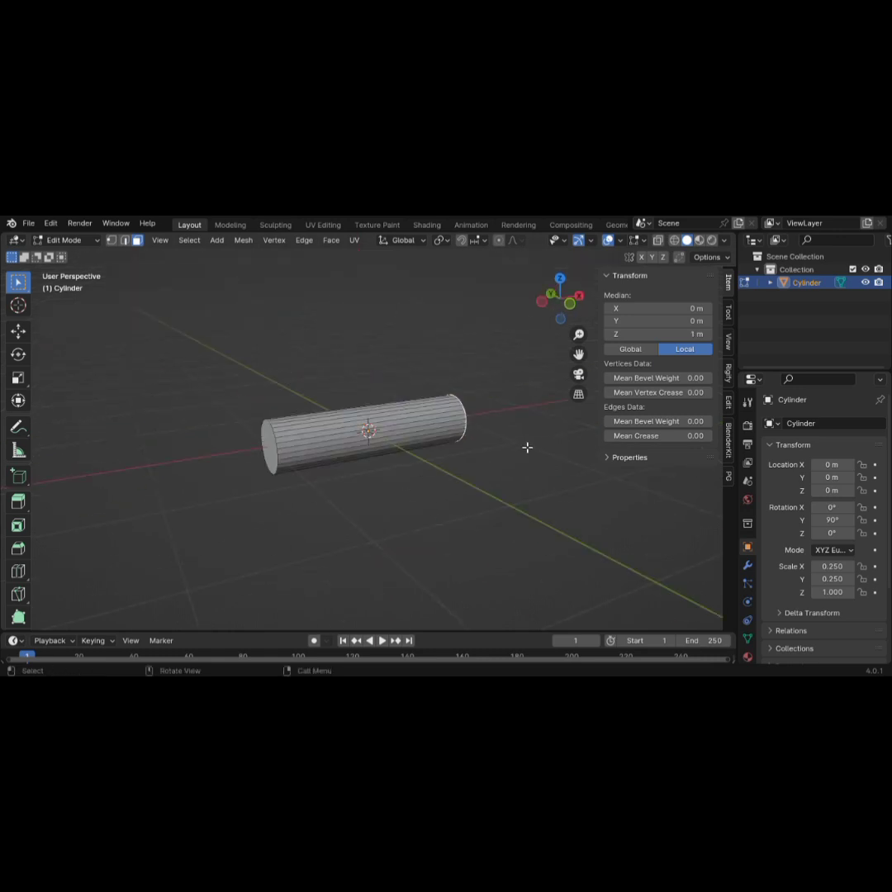
{"action": "left_click", "coordinate": [270, 446], "text": "shift"}
{"action": "key", "text": "ctrl+b"}
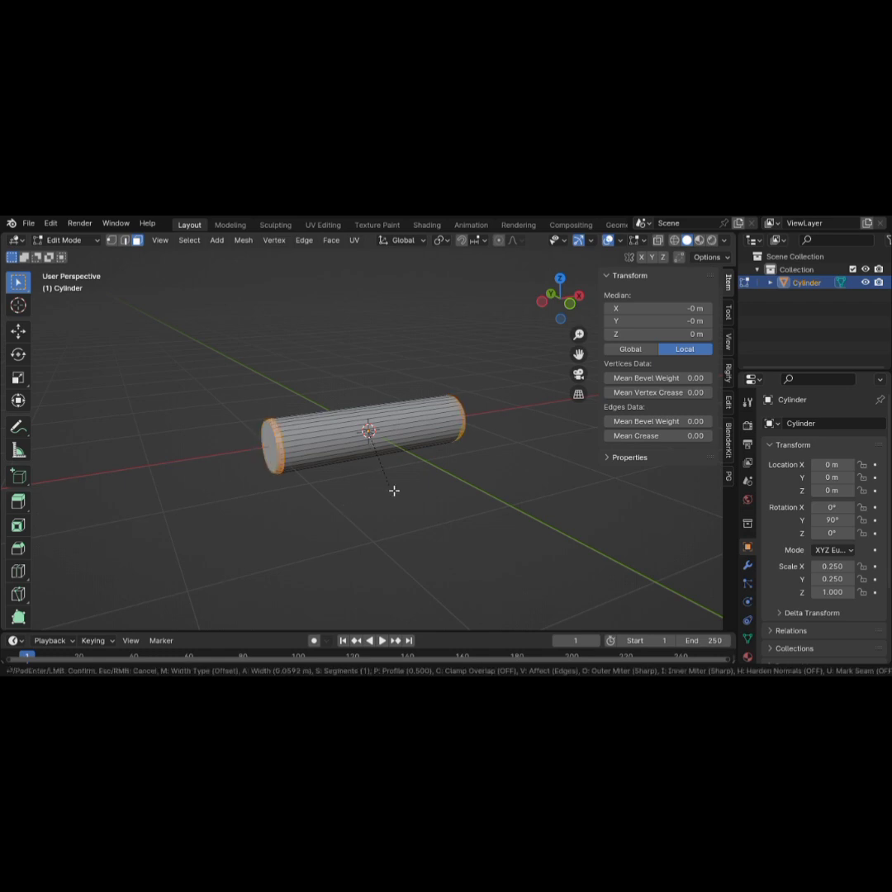
{"action": "left_click", "coordinate": [395, 495]}
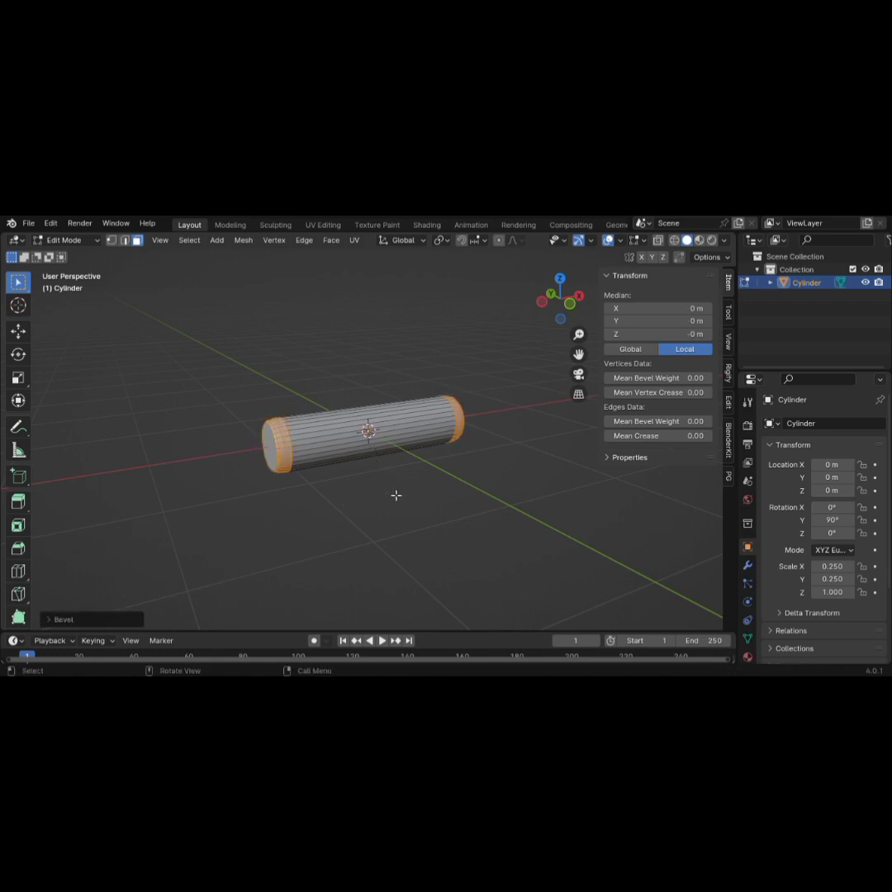
{"action": "middle_click_drag", "start_coordinate": [263, 506], "coordinate": [280, 512]}
{"action": "scroll", "coordinate": [334, 498], "scroll_direction": "up", "scroll_amount": 2}
{"action": "scroll", "coordinate": [340, 493], "scroll_direction": "down", "scroll_amount": 3}
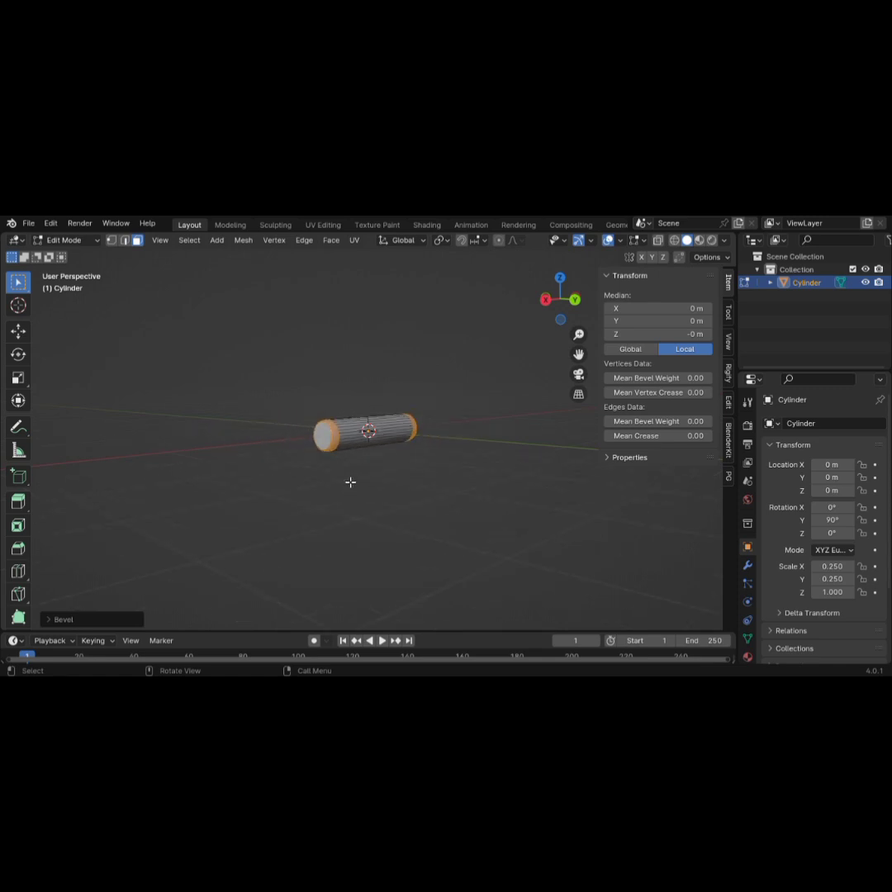
{"action": "middle_click_drag", "start_coordinate": [350, 480], "coordinate": [418, 517]}
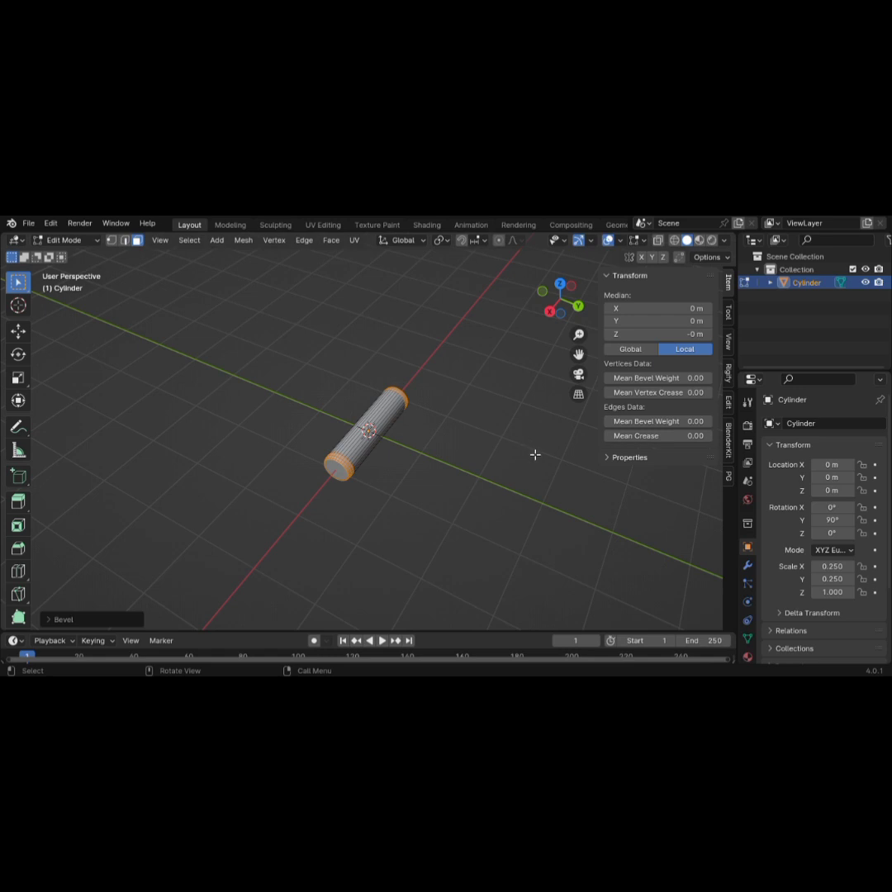
{"action": "key", "text": "Tab"}
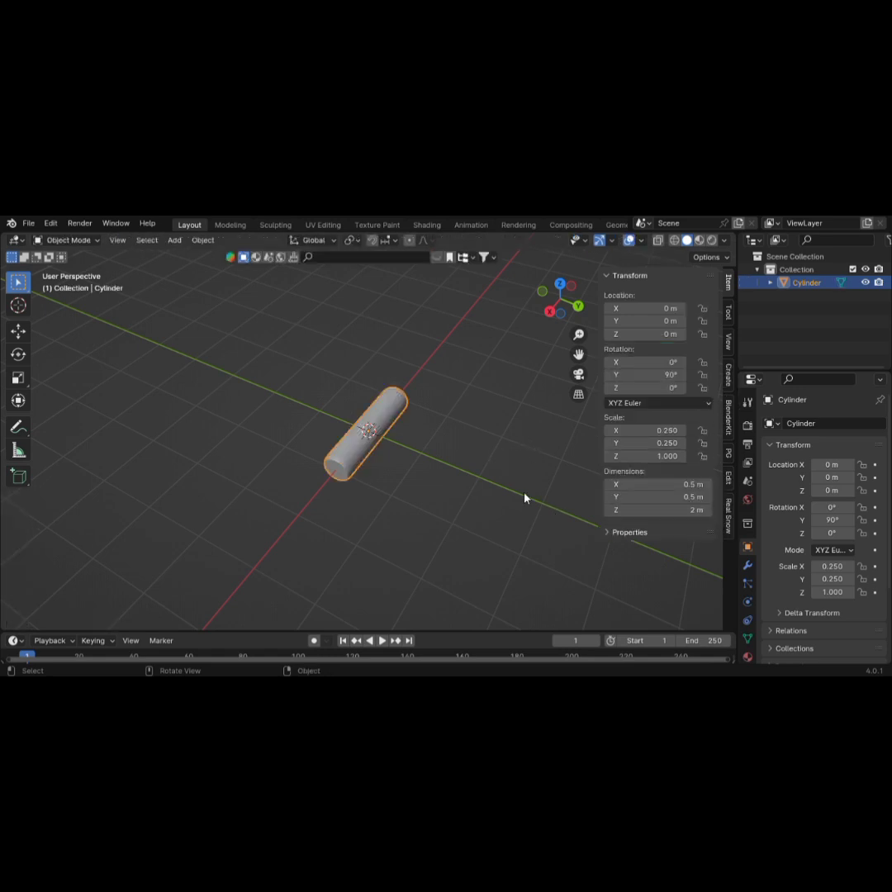
Add a second mesh cylinder at the origin and rotate it 90° about the global Y axis.
{"action": "left_click", "coordinate": [452, 488]}
{"action": "scroll", "coordinate": [447, 488], "scroll_direction": "up", "scroll_amount": 3}
{"action": "scroll", "coordinate": [446, 489], "scroll_direction": "down", "scroll_amount": 2}
{"action": "key", "text": "shift+a"}
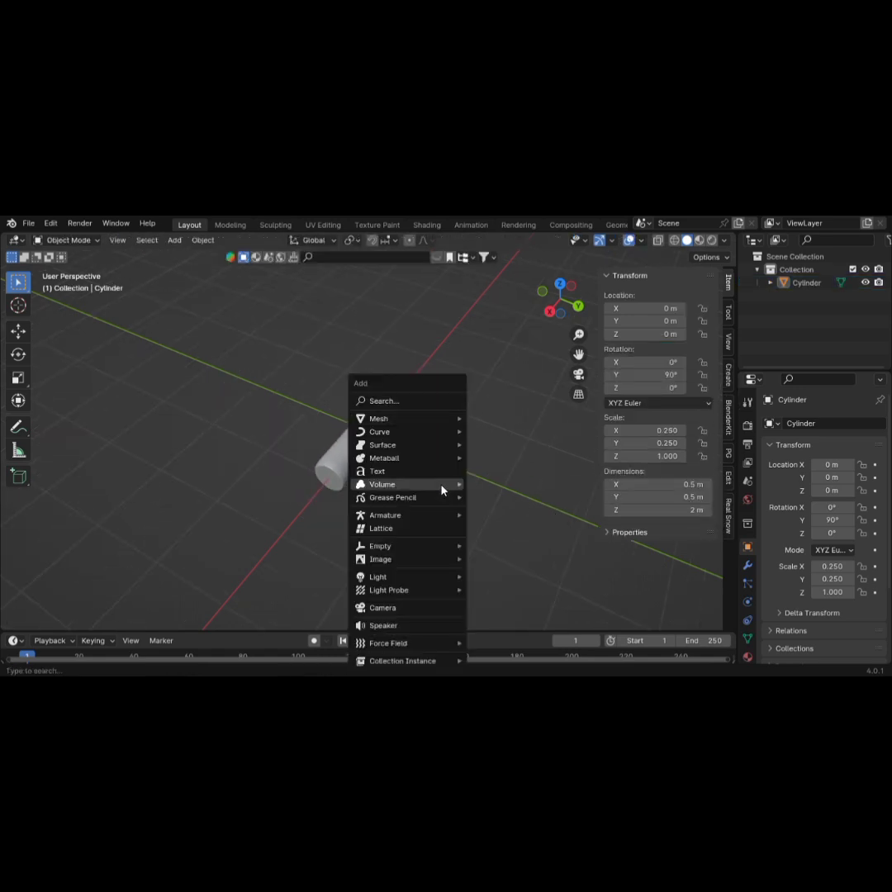
{"action": "mouse_move", "coordinate": [388, 418]}
{"action": "left_click", "coordinate": [529, 489]}
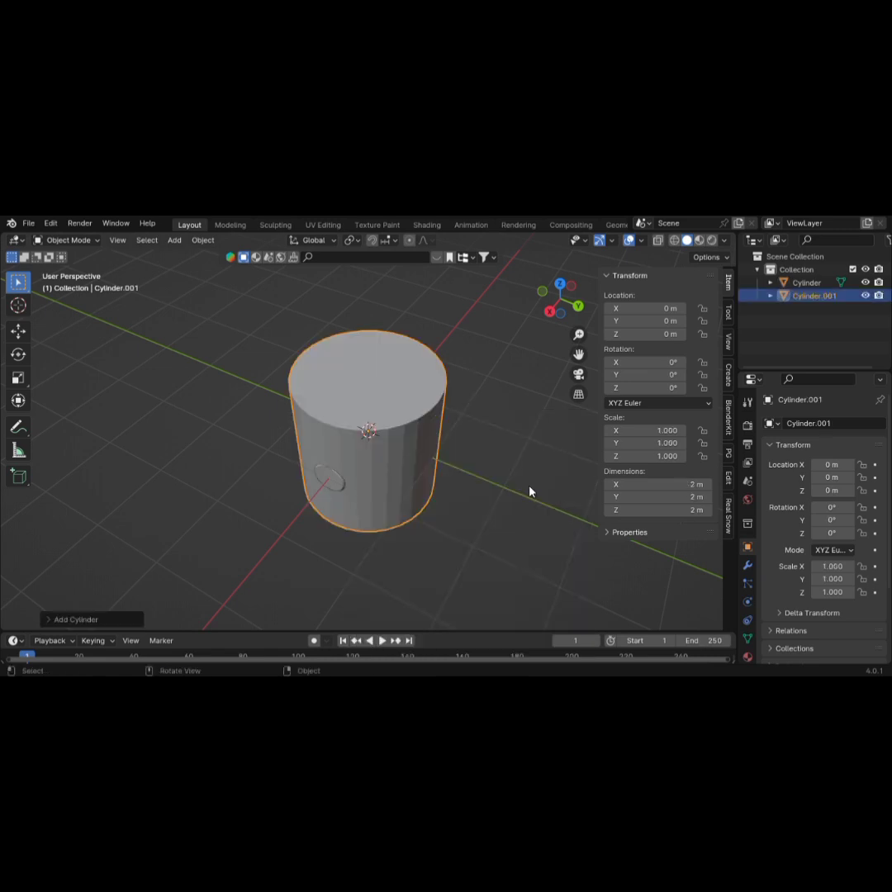
{"action": "type", "text": "ry90"}
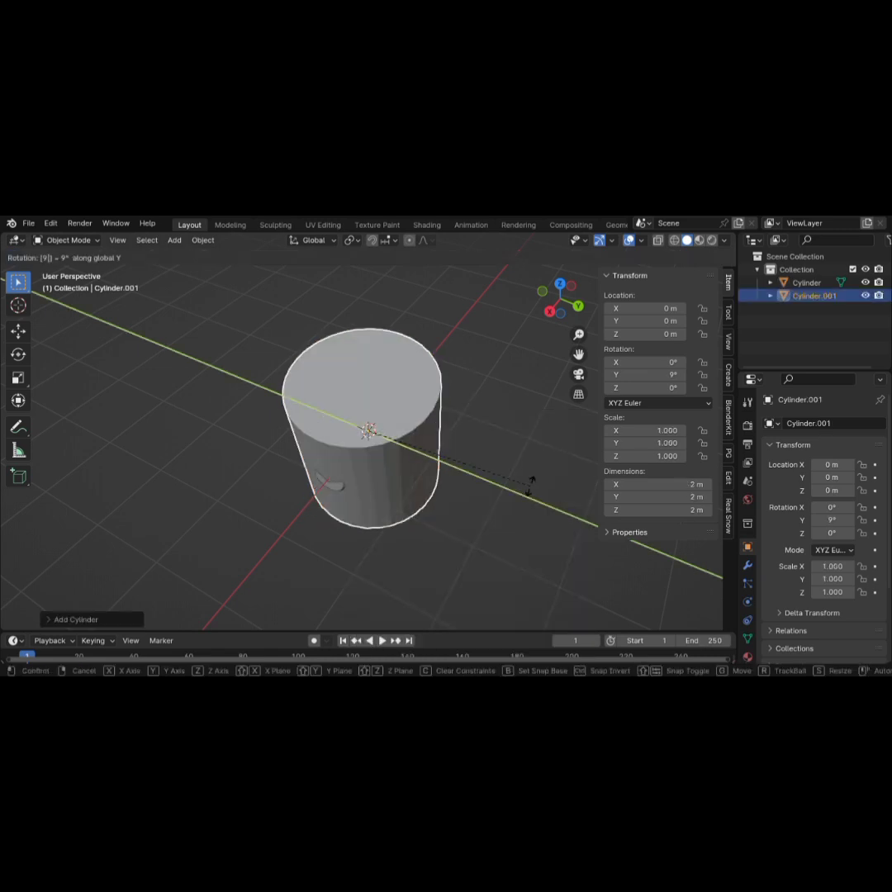
{"action": "key", "text": "Return"}
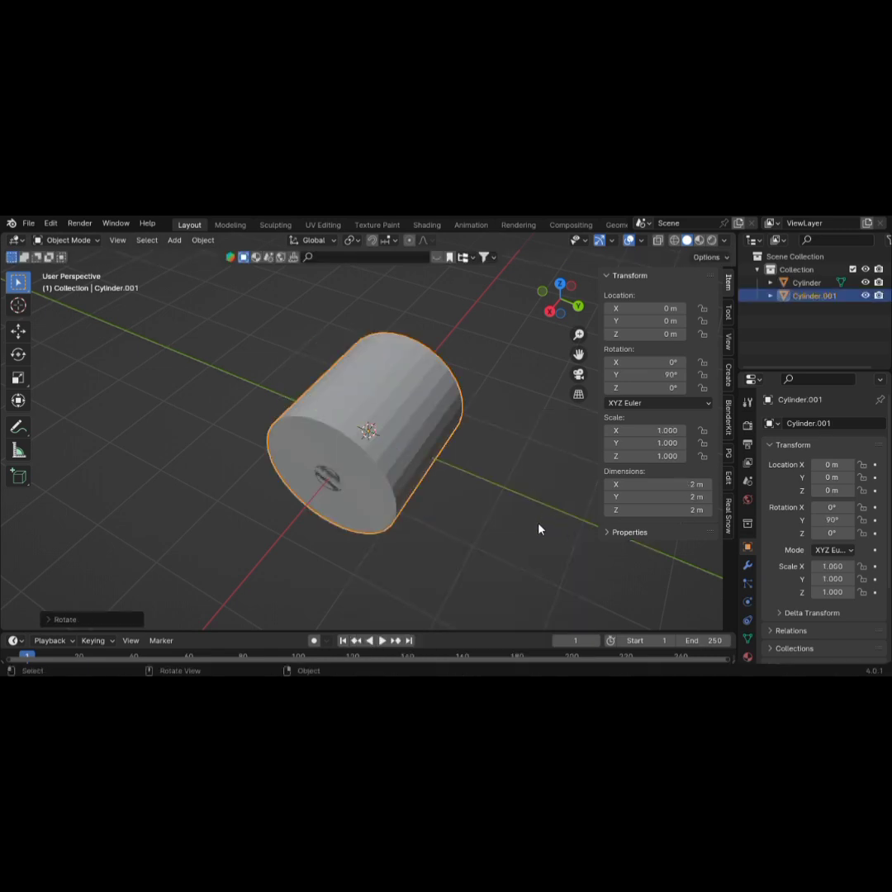
Scale the second cylinder down uniformly to about 0.119, thinner than the roller body, using wireframe display to see it inside.
{"action": "key", "text": "s"}
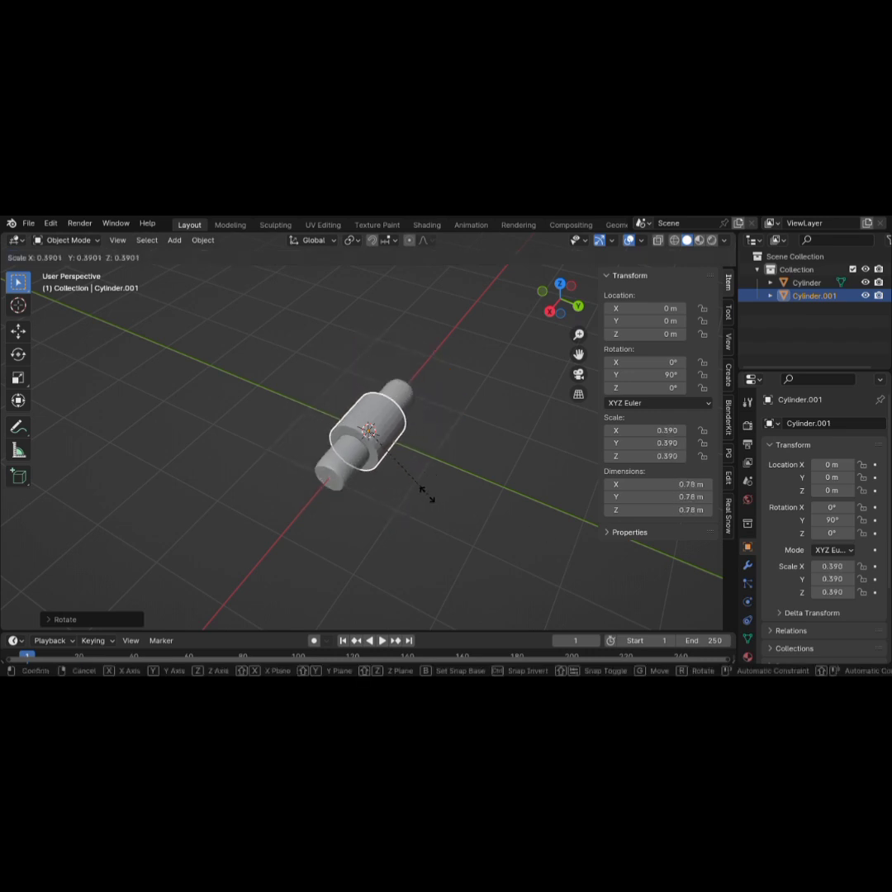
{"action": "left_click", "coordinate": [386, 464]}
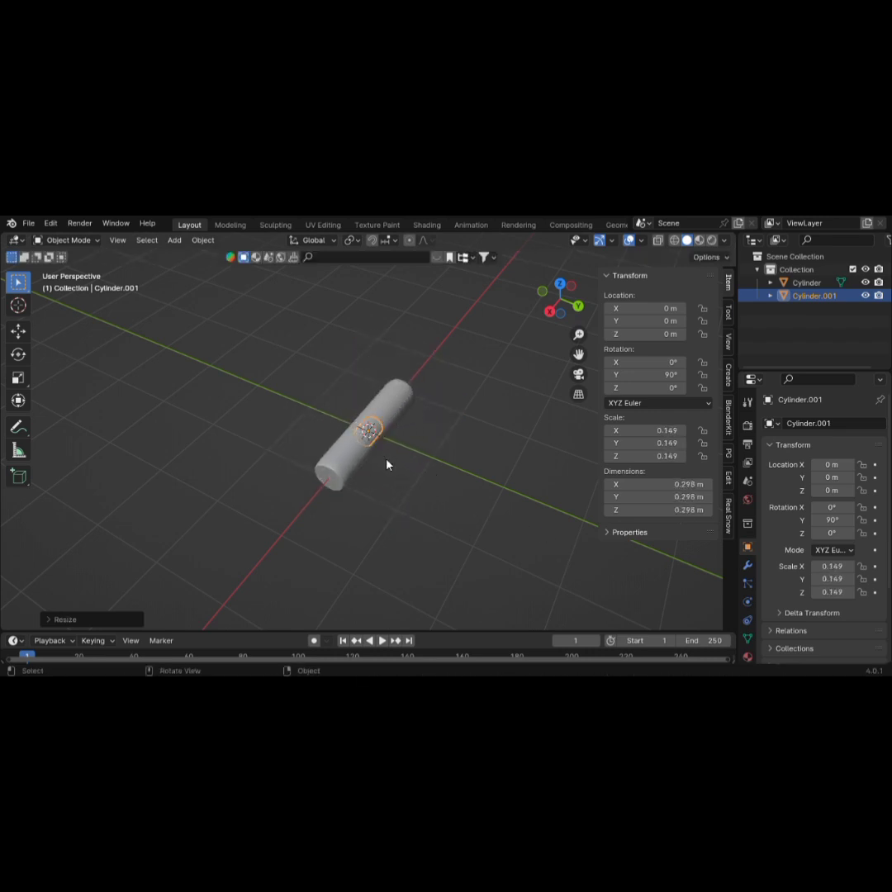
{"action": "key", "text": "shift+z"}
{"action": "key", "text": "s"}
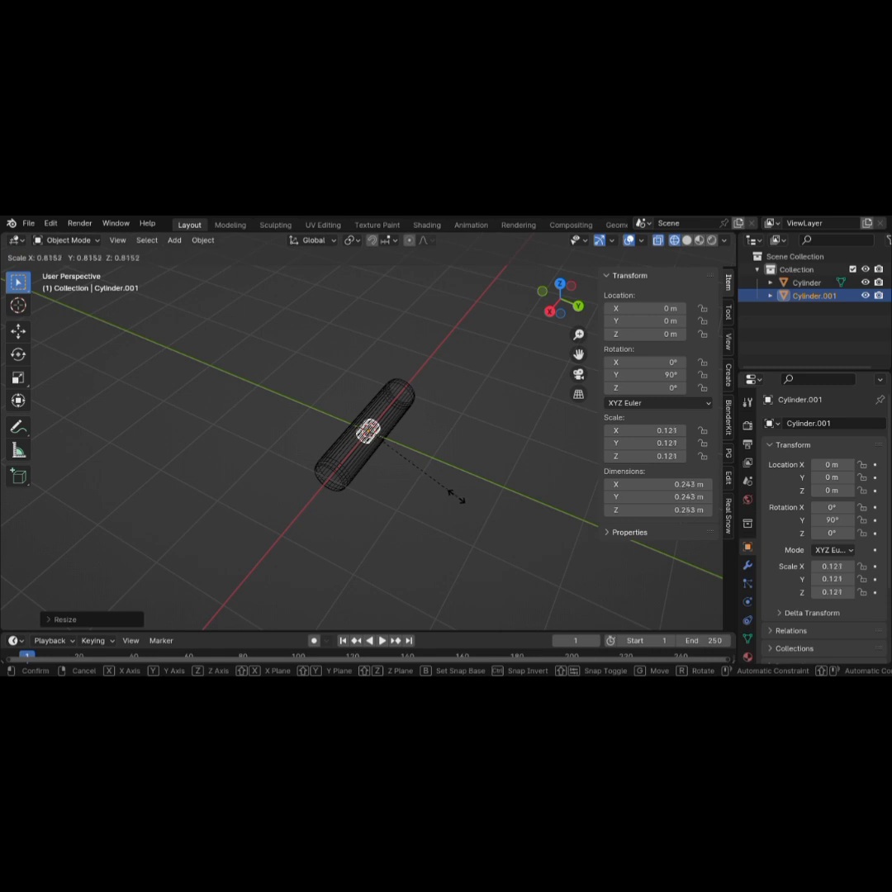
{"action": "left_click", "coordinate": [454, 501]}
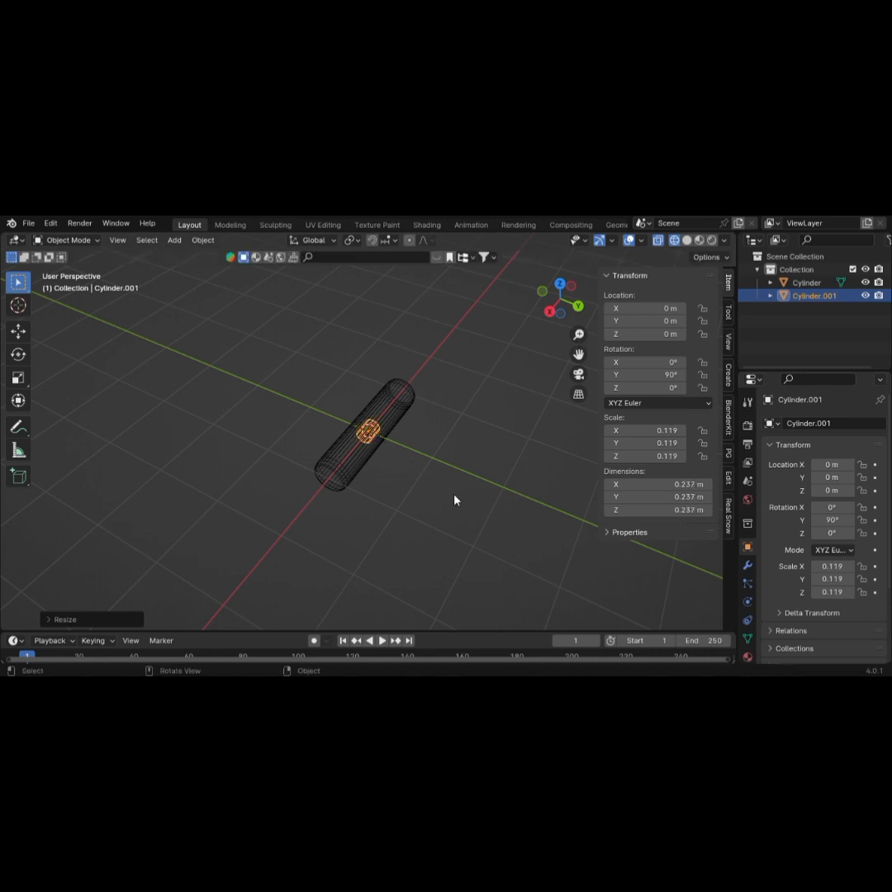
Move the small cylinder along the X axis to about -1.08 m so it protrudes from the roller's end.
{"action": "key", "text": "g"}
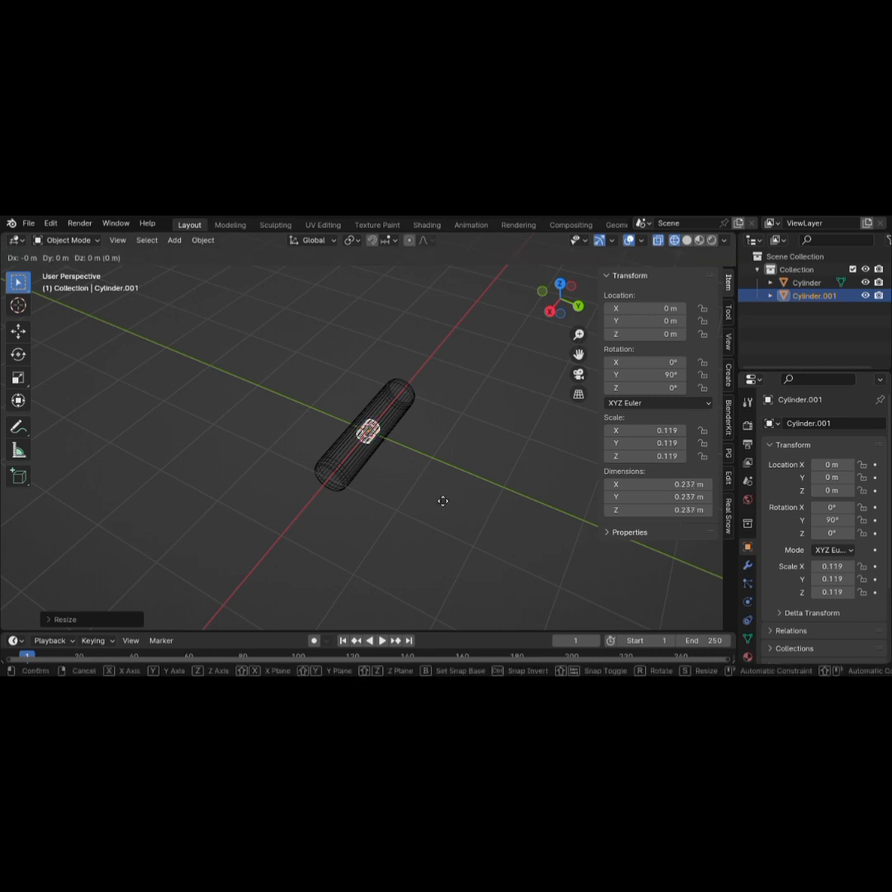
{"action": "key", "text": "x"}
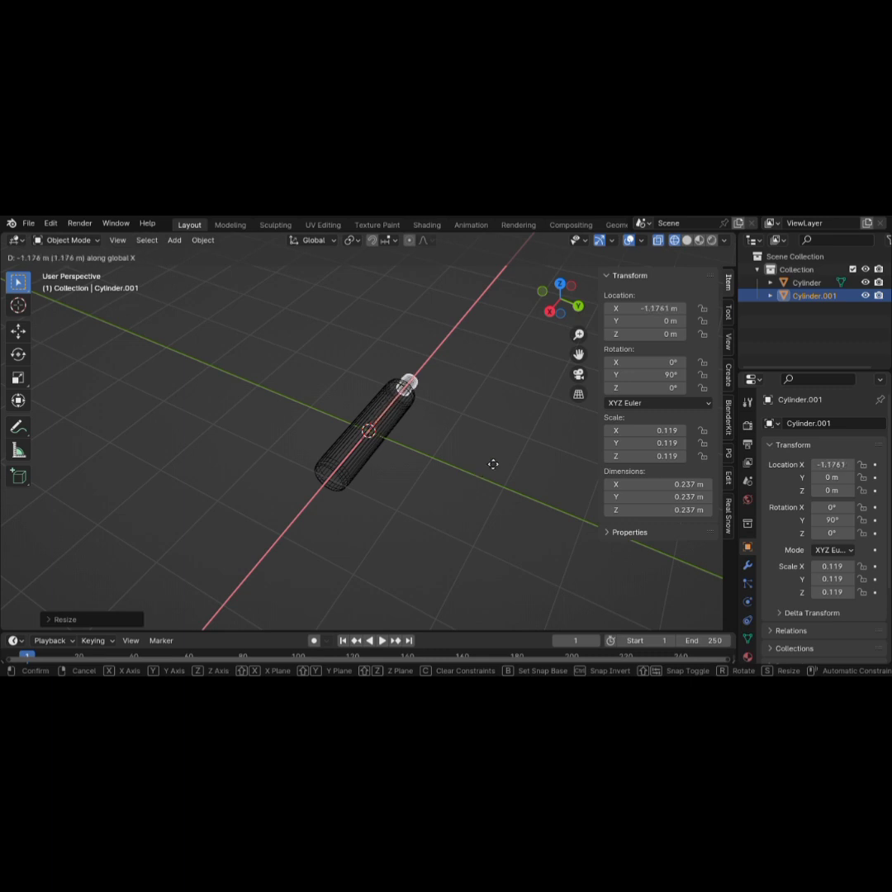
{"action": "left_click", "coordinate": [487, 466]}
Examine the small cylinder's fit at the roller's end in wireframe, in solid shading and in the left orthographic view.
{"action": "middle_click_drag", "start_coordinate": [482, 465], "coordinate": [421, 493]}
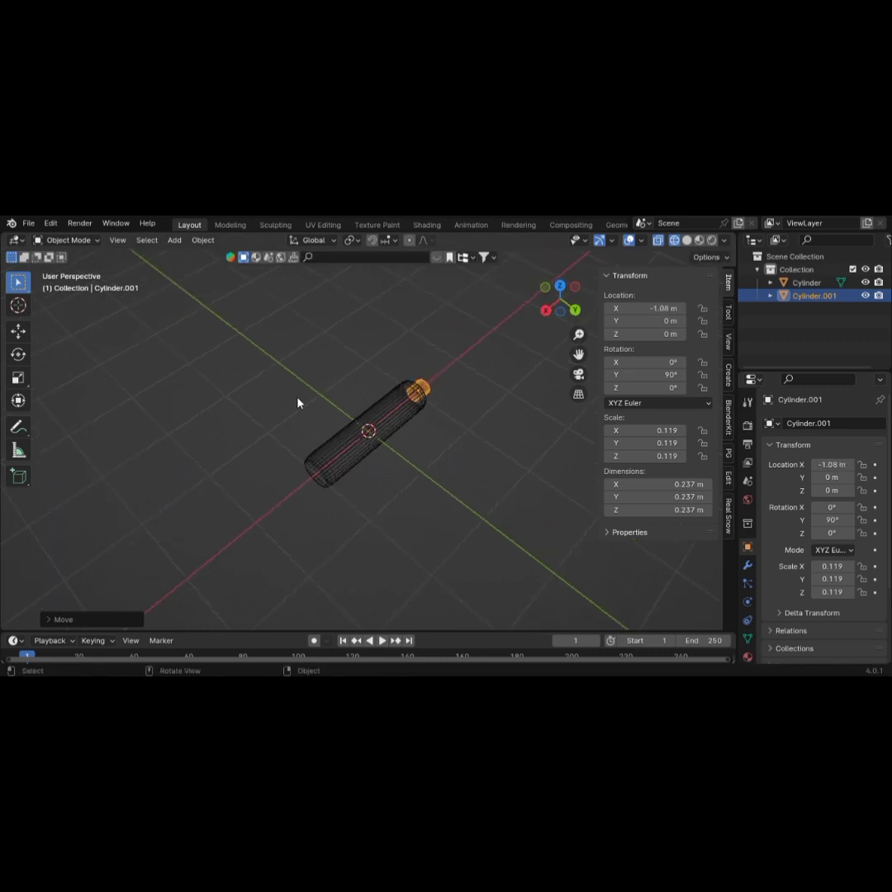
{"action": "scroll", "coordinate": [413, 493], "scroll_direction": "down", "scroll_amount": 2}
{"action": "scroll", "coordinate": [453, 513], "scroll_direction": "up", "scroll_amount": 6}
{"action": "middle_click_drag", "start_coordinate": [360, 500], "coordinate": [317, 460]}
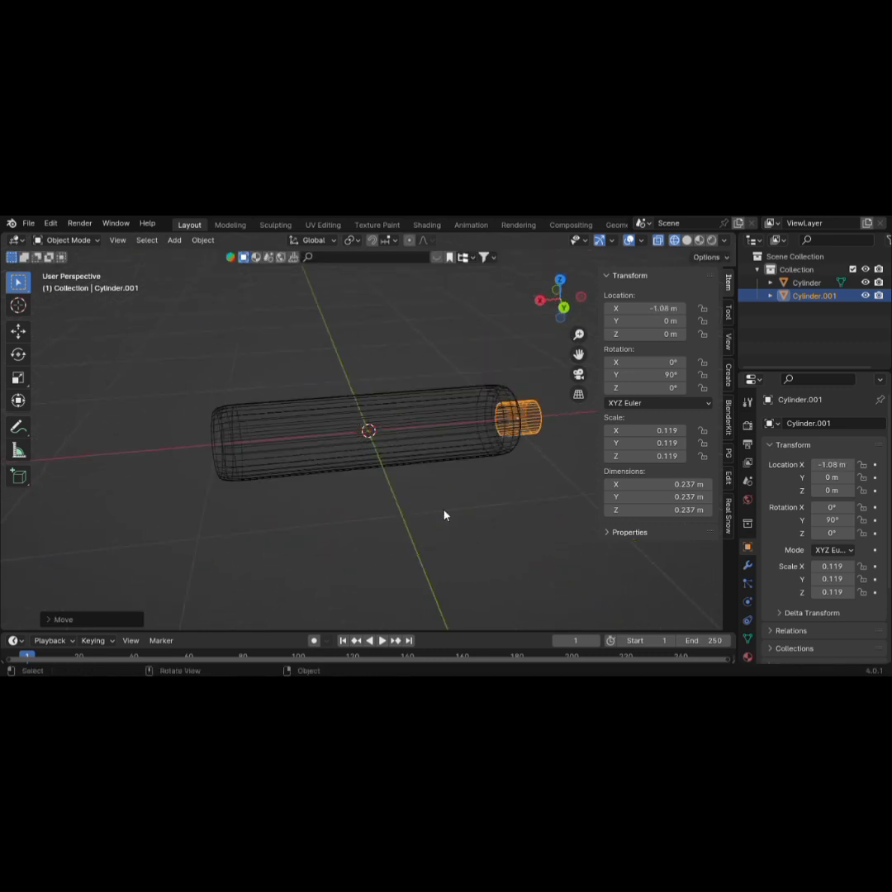
{"action": "middle_click_drag", "start_coordinate": [444, 515], "coordinate": [287, 398]}
{"action": "scroll", "coordinate": [453, 442], "scroll_direction": "down", "scroll_amount": 3}
{"action": "middle_click_drag", "start_coordinate": [512, 447], "coordinate": [347, 466]}
{"action": "scroll", "coordinate": [419, 499], "scroll_direction": "up", "scroll_amount": 1}
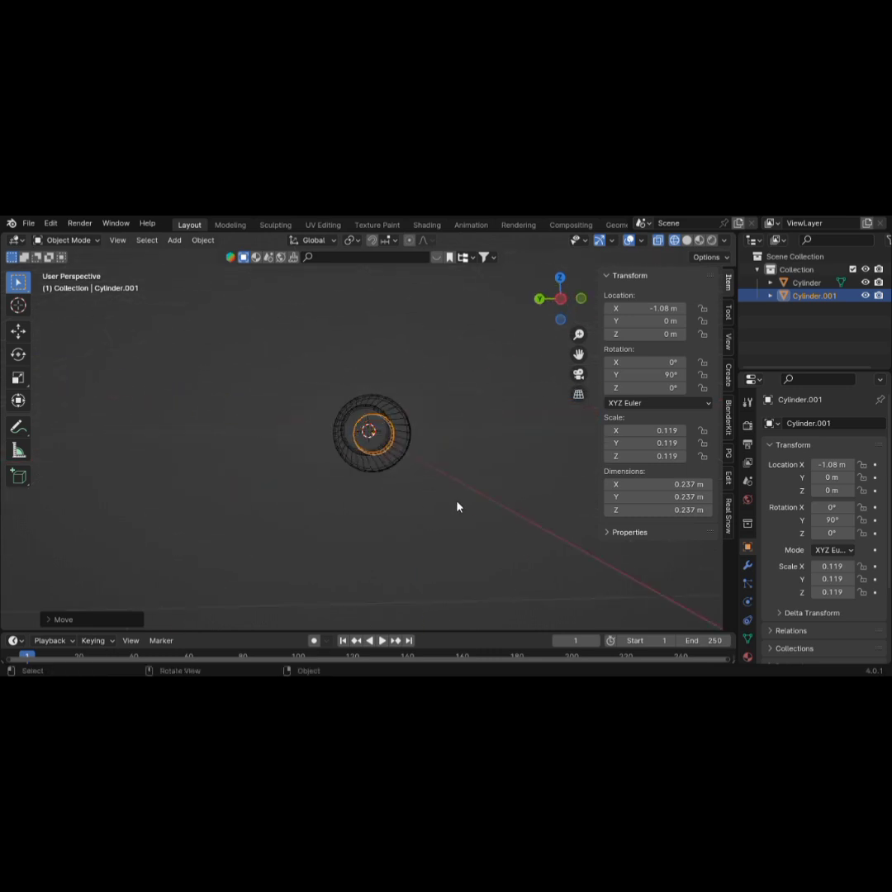
{"action": "key", "text": "shift+z"}
{"action": "scroll", "coordinate": [446, 508], "scroll_direction": "up", "scroll_amount": 5}
{"action": "middle_click_drag", "start_coordinate": [433, 509], "coordinate": [455, 522]}
{"action": "scroll", "coordinate": [398, 496], "scroll_direction": "down", "scroll_amount": 3}
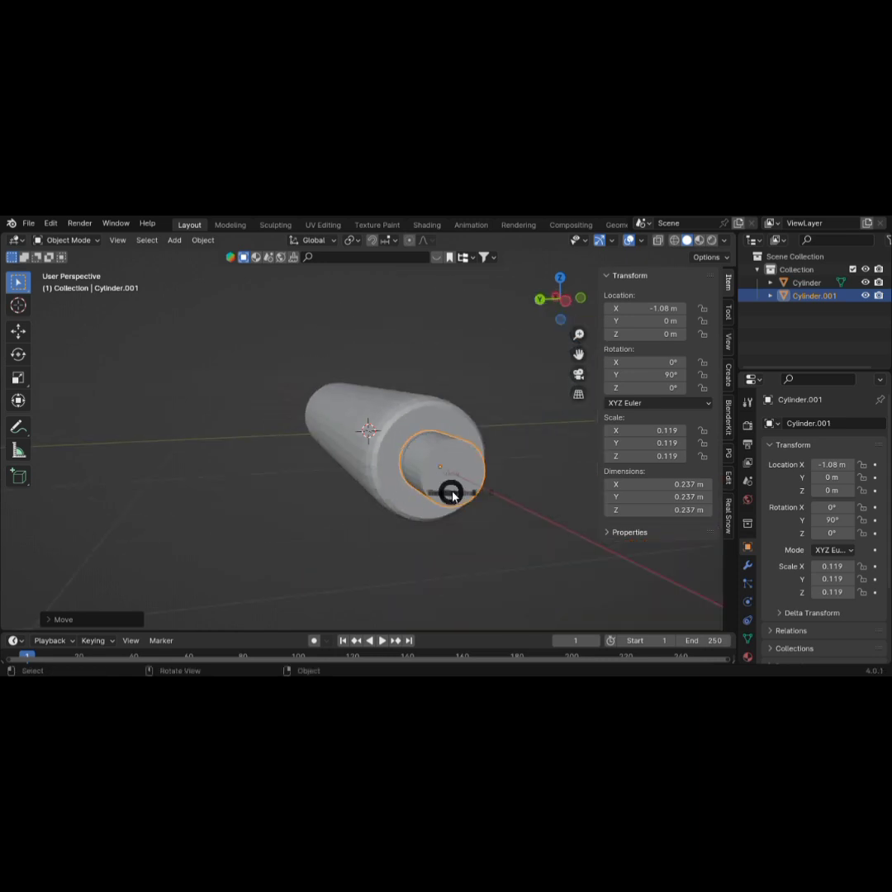
{"action": "key", "text": "grave"}
{"action": "left_click", "coordinate": [521, 494]}
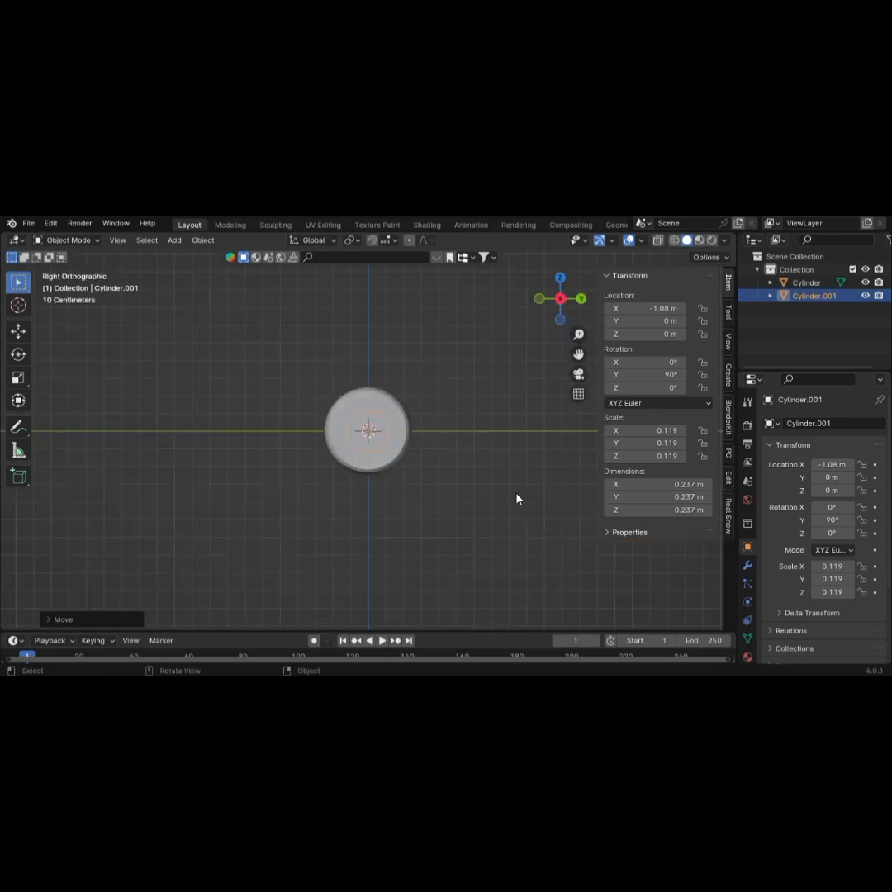
{"action": "key", "text": "grave"}
{"action": "left_click", "coordinate": [418, 477]}
{"action": "scroll", "coordinate": [423, 468], "scroll_direction": "up", "scroll_amount": 3}
{"action": "scroll", "coordinate": [408, 468], "scroll_direction": "up", "scroll_amount": 2}
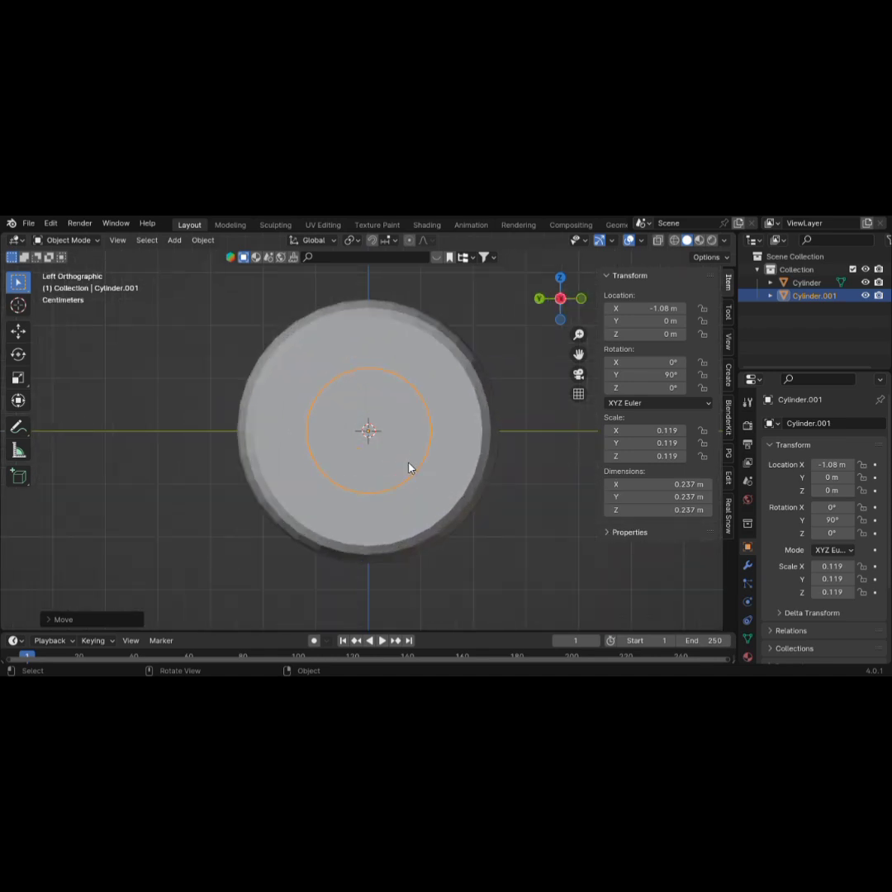
Scale the small cylinder down uniformly to about 0.084 and switch it to Edit Mode.
{"action": "key", "text": "s"}
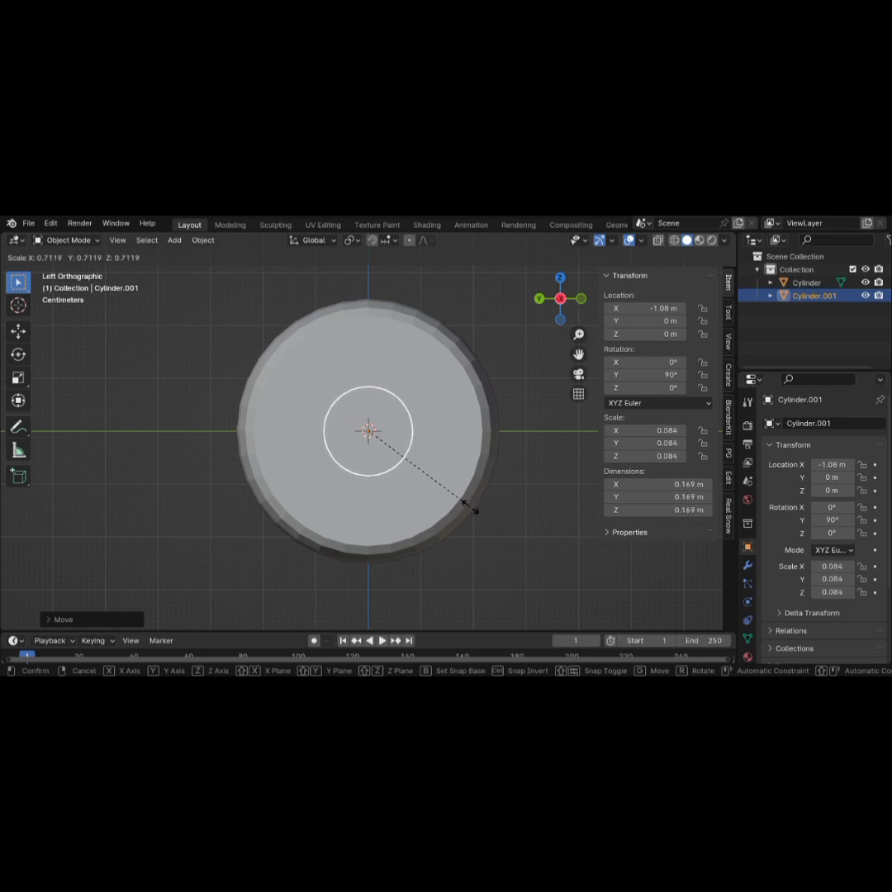
{"action": "left_click", "coordinate": [467, 500]}
{"action": "key", "text": "Tab"}
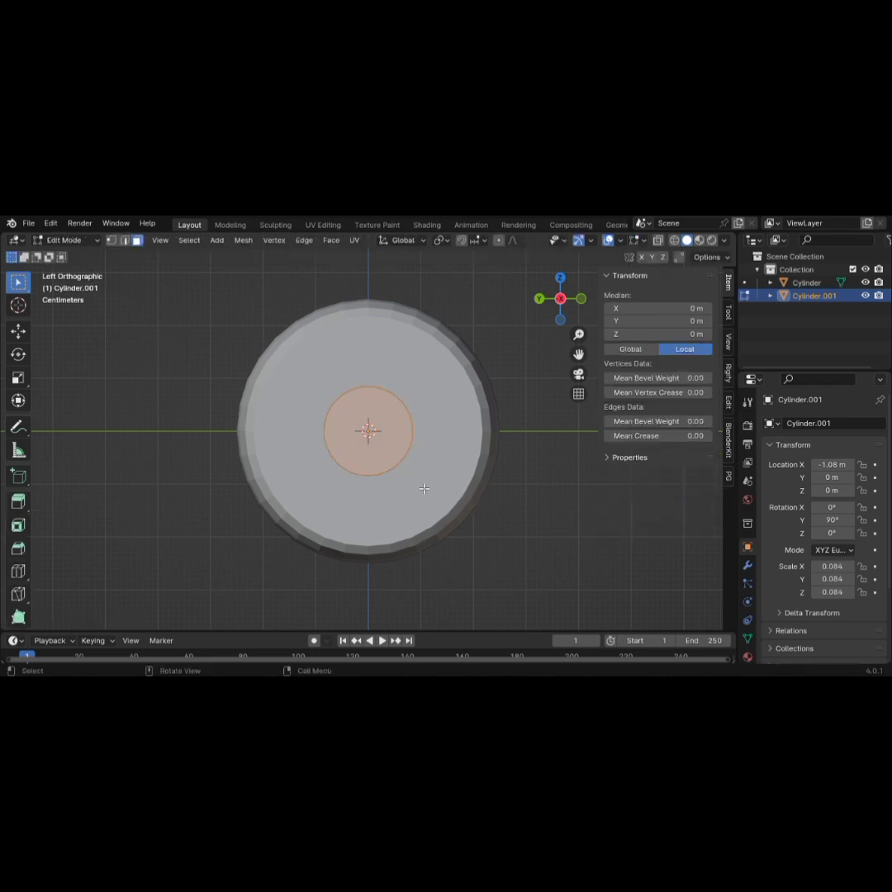
Inset the small cylinder's outer end face with a thickness of about 0.60 m.
{"action": "middle_click_drag", "start_coordinate": [410, 489], "coordinate": [512, 503]}
{"action": "scroll", "coordinate": [500, 501], "scroll_direction": "down", "scroll_amount": 5}
{"action": "scroll", "coordinate": [492, 501], "scroll_direction": "up", "scroll_amount": 2}
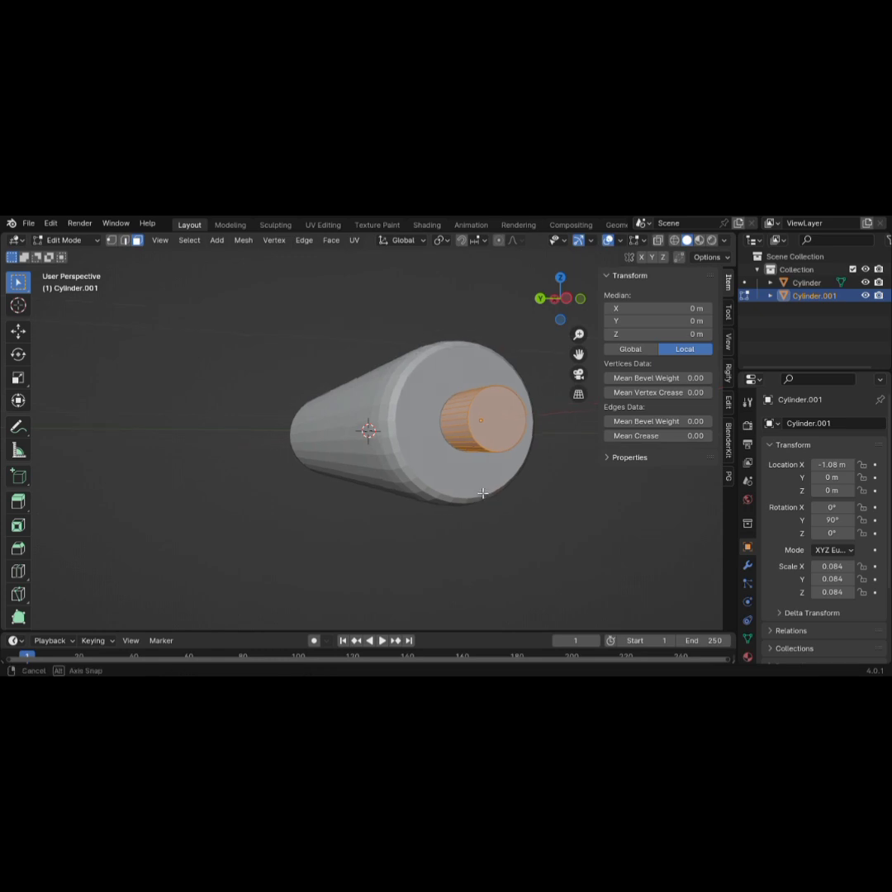
{"action": "left_click", "coordinate": [525, 432]}
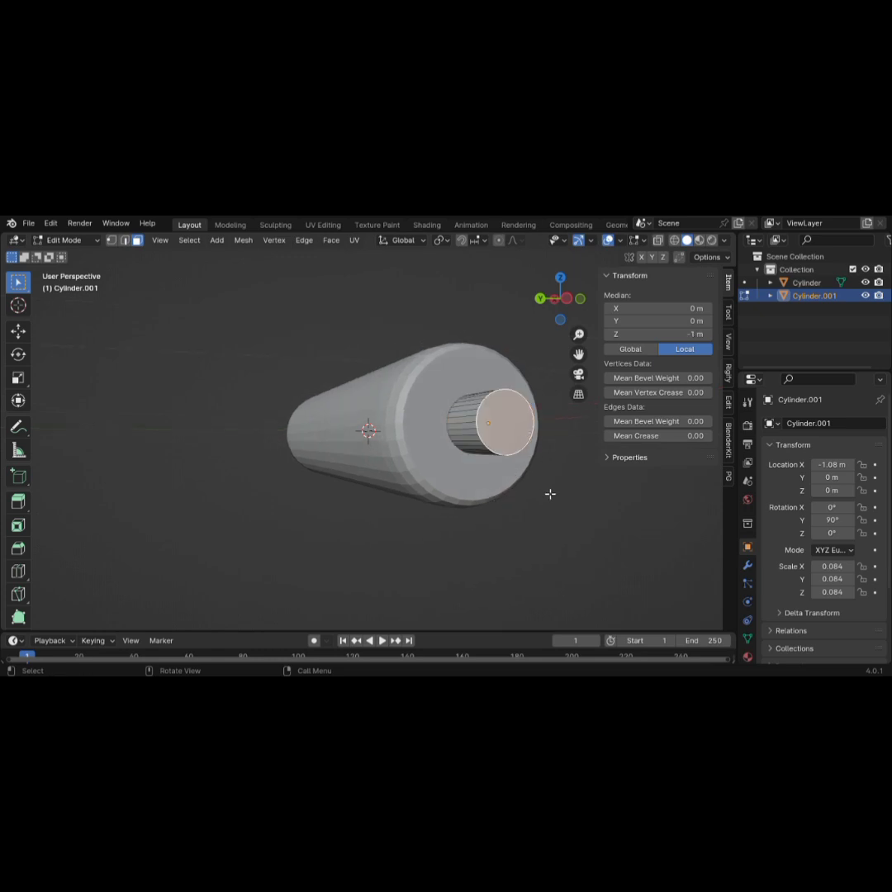
{"action": "key", "text": "i"}
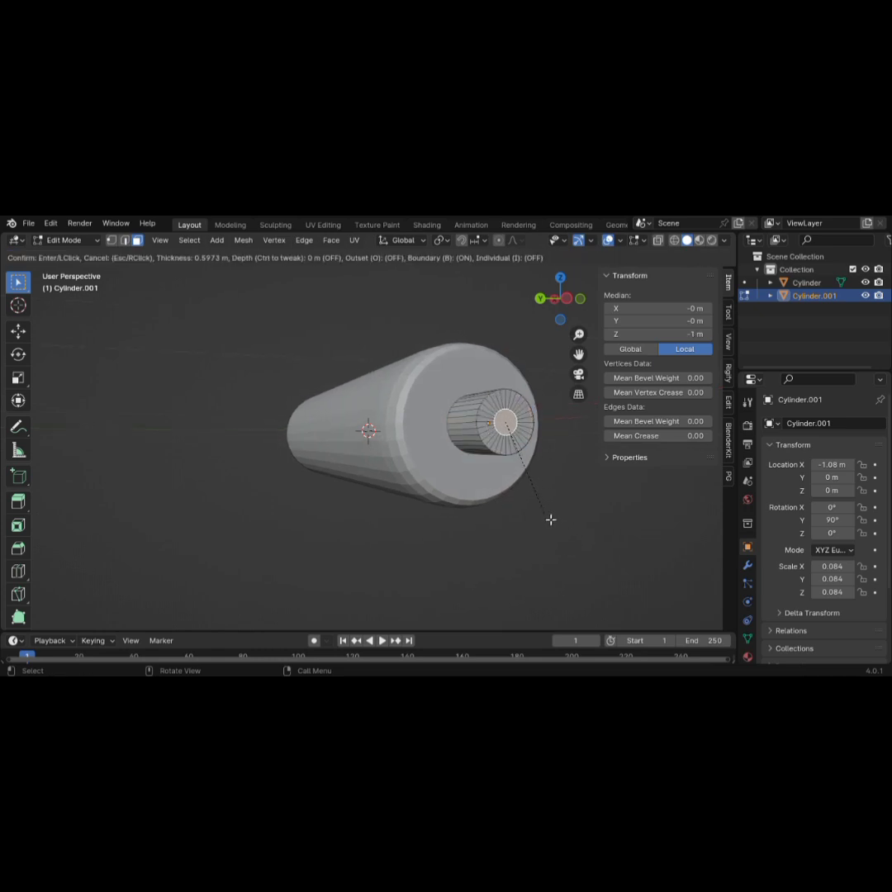
{"action": "left_click", "coordinate": [552, 520]}
Move the small cylinder's entire mesh along the global X axis so it protrudes from the roller's opposite end.
{"action": "key", "text": "KP_1"}
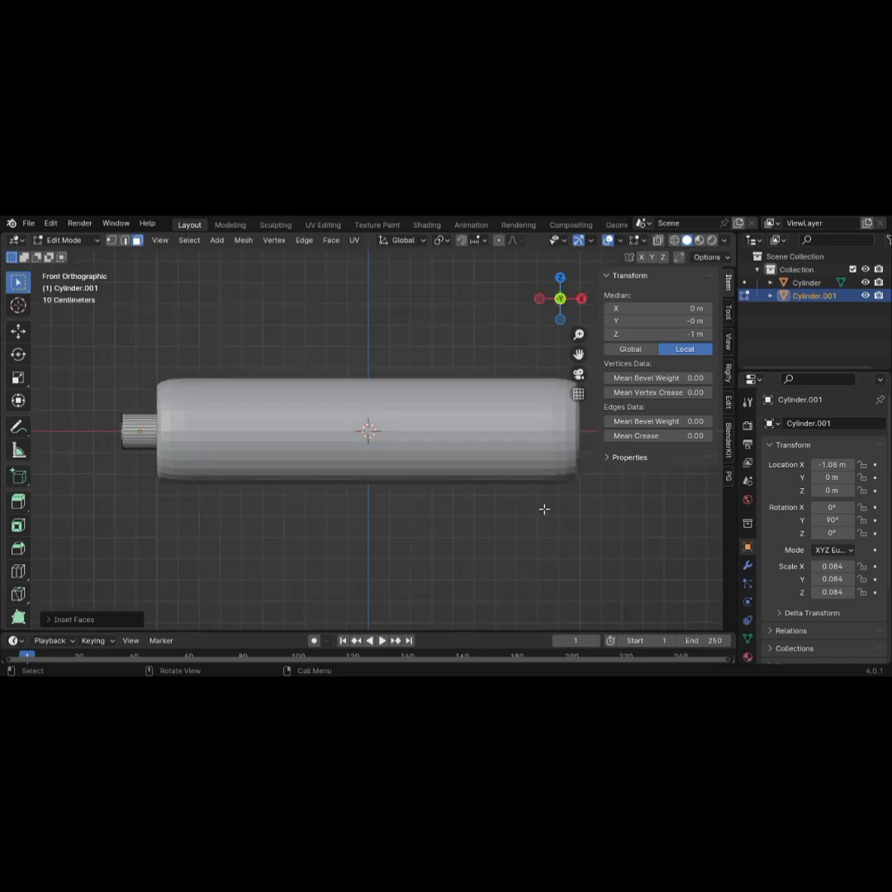
{"action": "scroll", "coordinate": [543, 507], "scroll_direction": "down", "scroll_amount": 7}
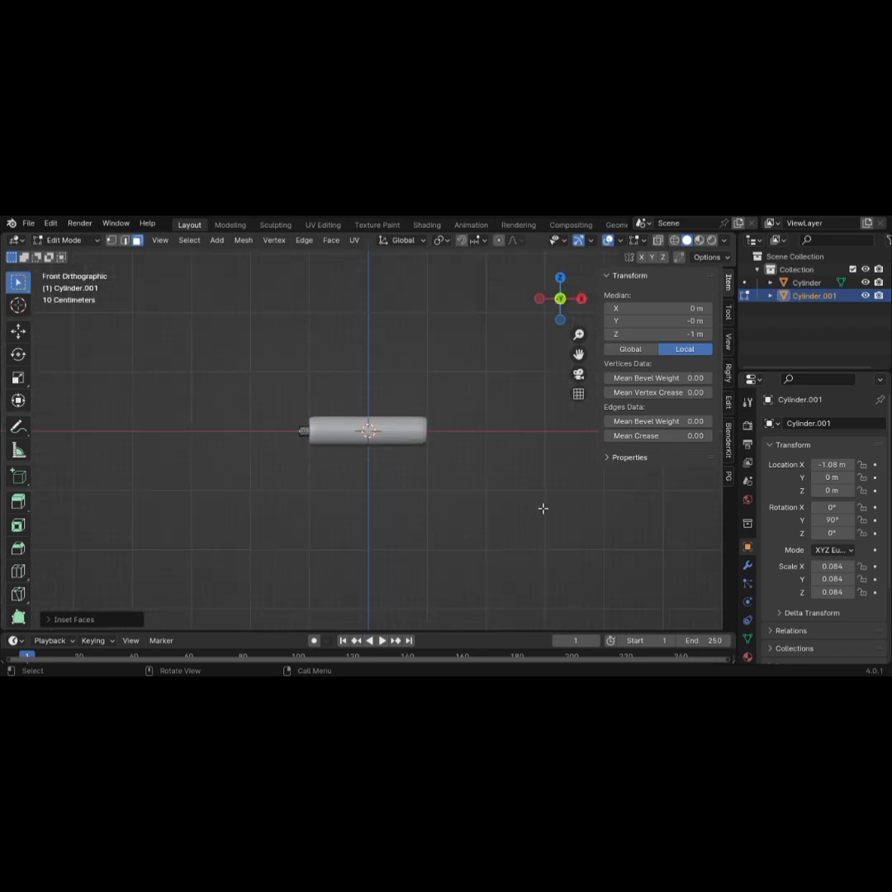
{"action": "key", "text": "KP_7"}
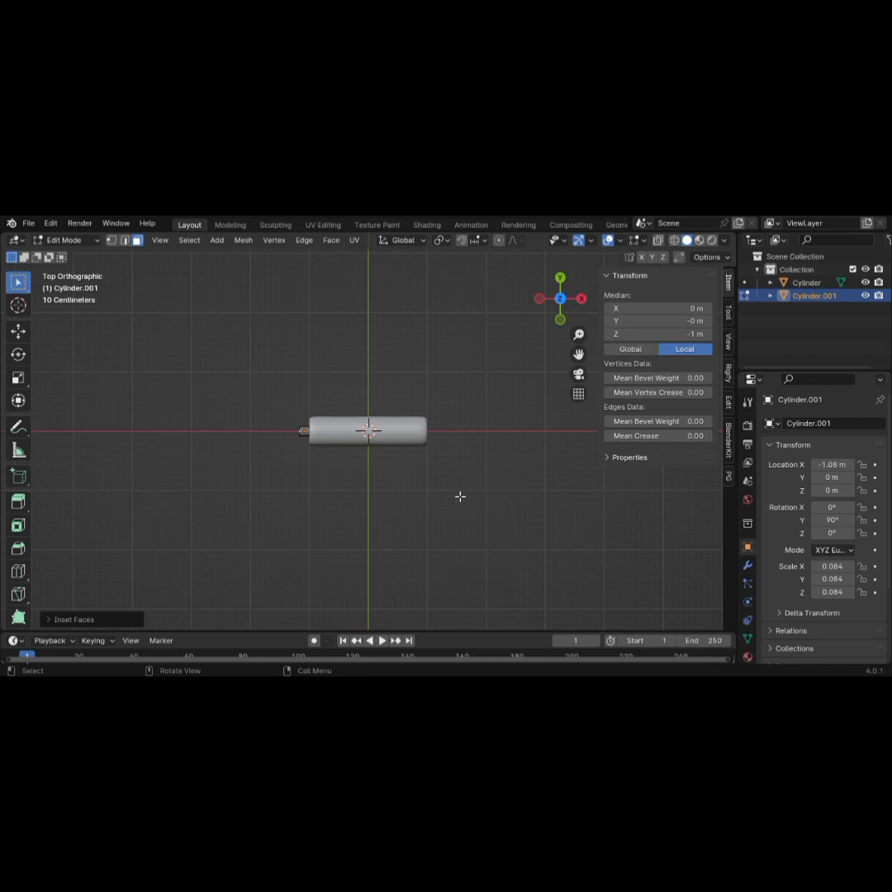
{"action": "scroll", "coordinate": [437, 487], "scroll_direction": "down", "scroll_amount": 3}
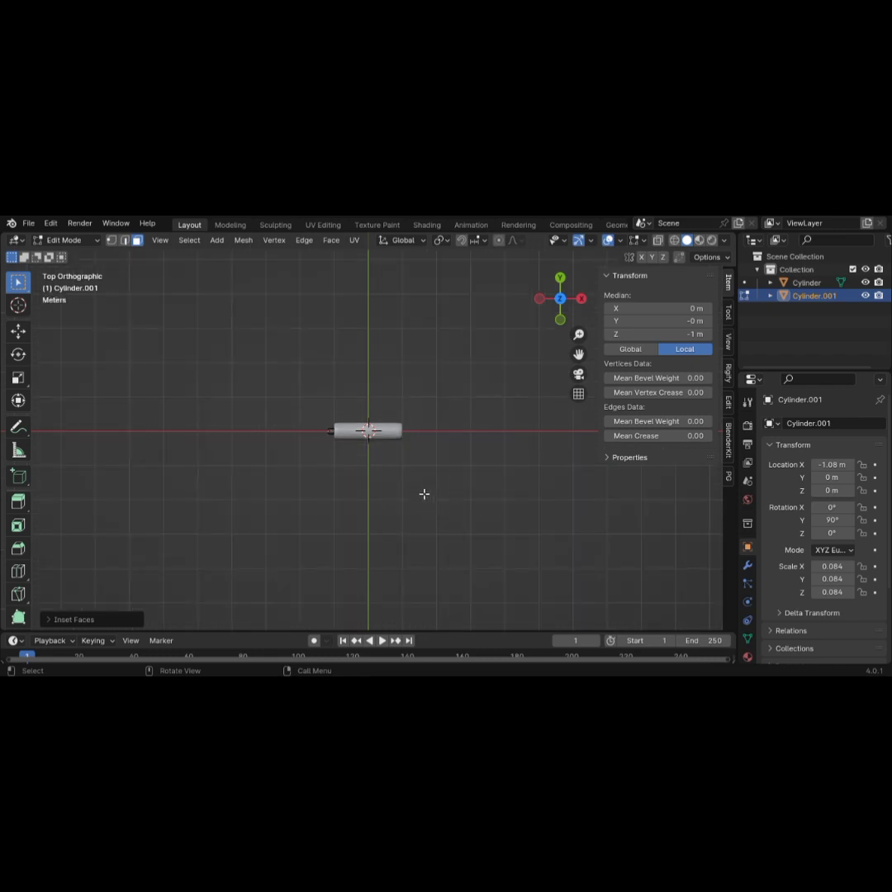
{"action": "scroll", "coordinate": [358, 480], "scroll_direction": "up", "scroll_amount": 5}
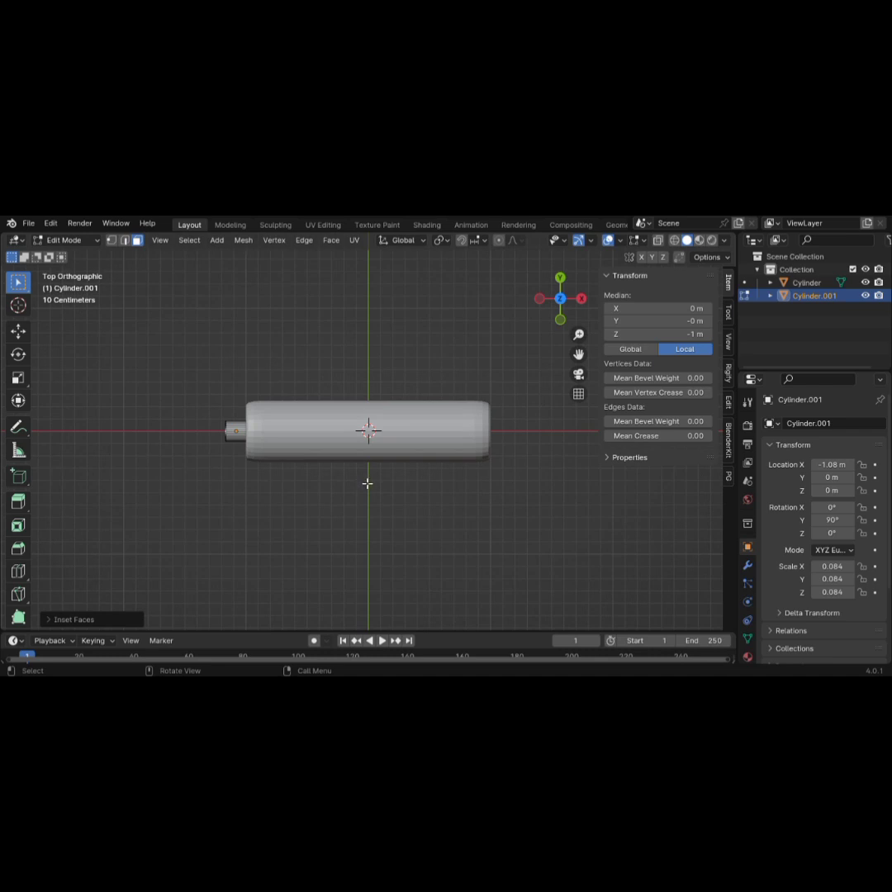
{"action": "key", "text": "a"}
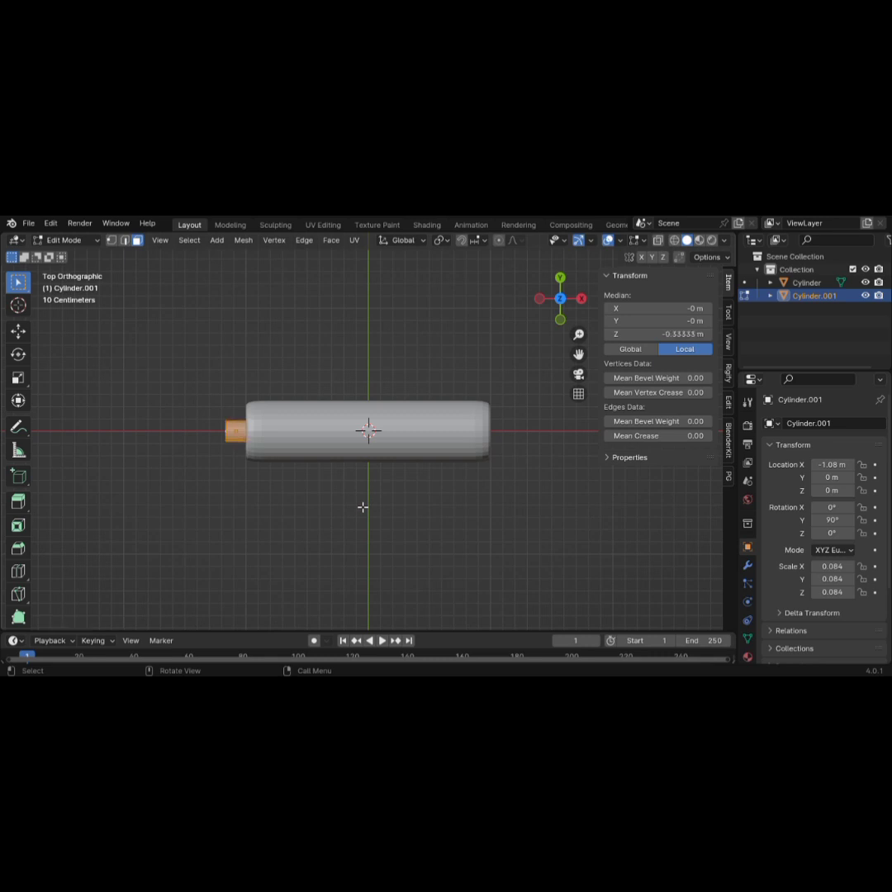
{"action": "key", "text": "g"}
{"action": "key", "text": "x"}
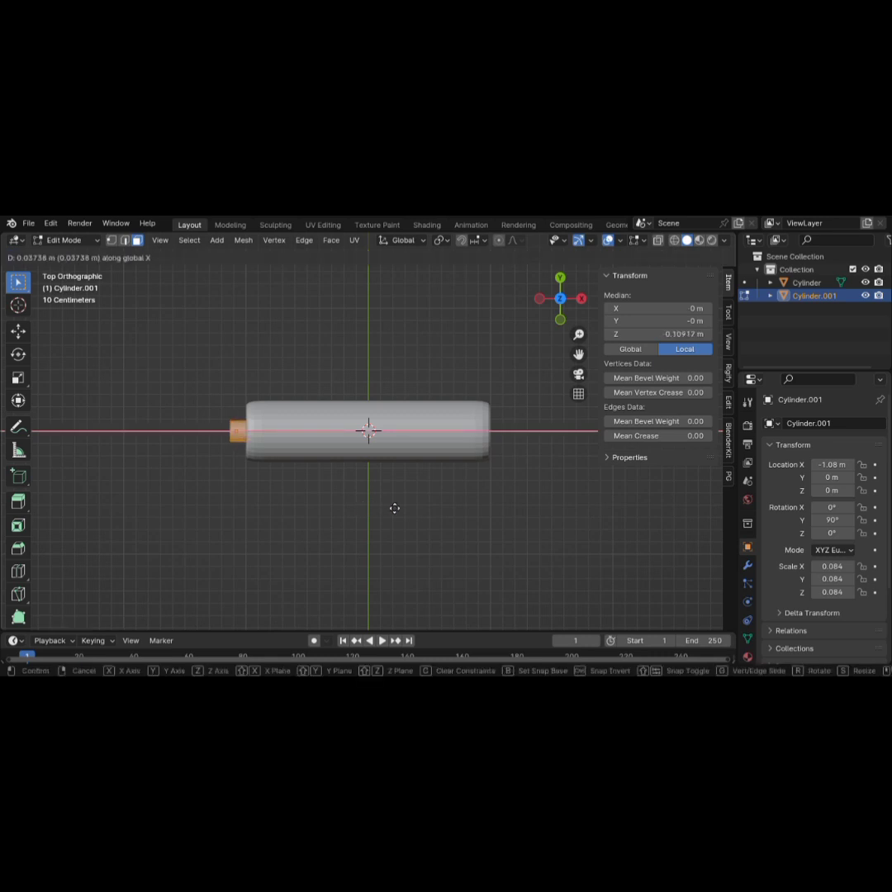
{"action": "left_click", "coordinate": [617, 504]}
Inset the small cylinder's outward-facing end face with a thickness of about 0.17 m.
{"action": "scroll", "coordinate": [543, 485], "scroll_direction": "up", "scroll_amount": 3}
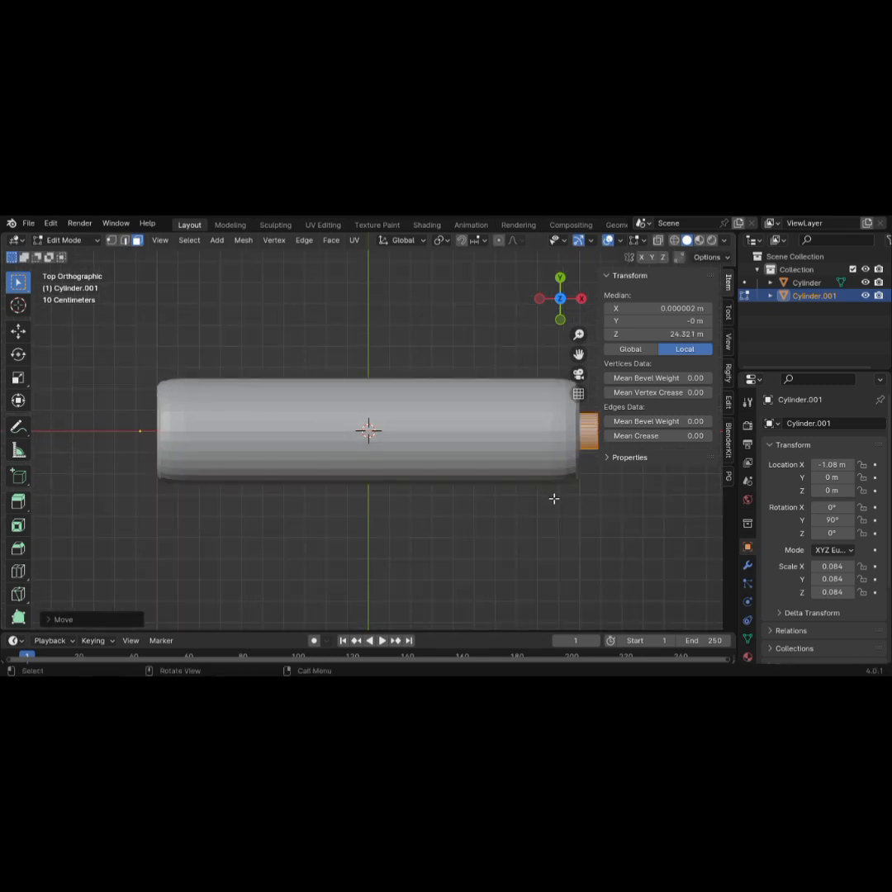
{"action": "middle_click_drag", "start_coordinate": [553, 498], "coordinate": [284, 491], "text": "shift"}
{"action": "middle_click_drag", "start_coordinate": [338, 486], "coordinate": [292, 409]}
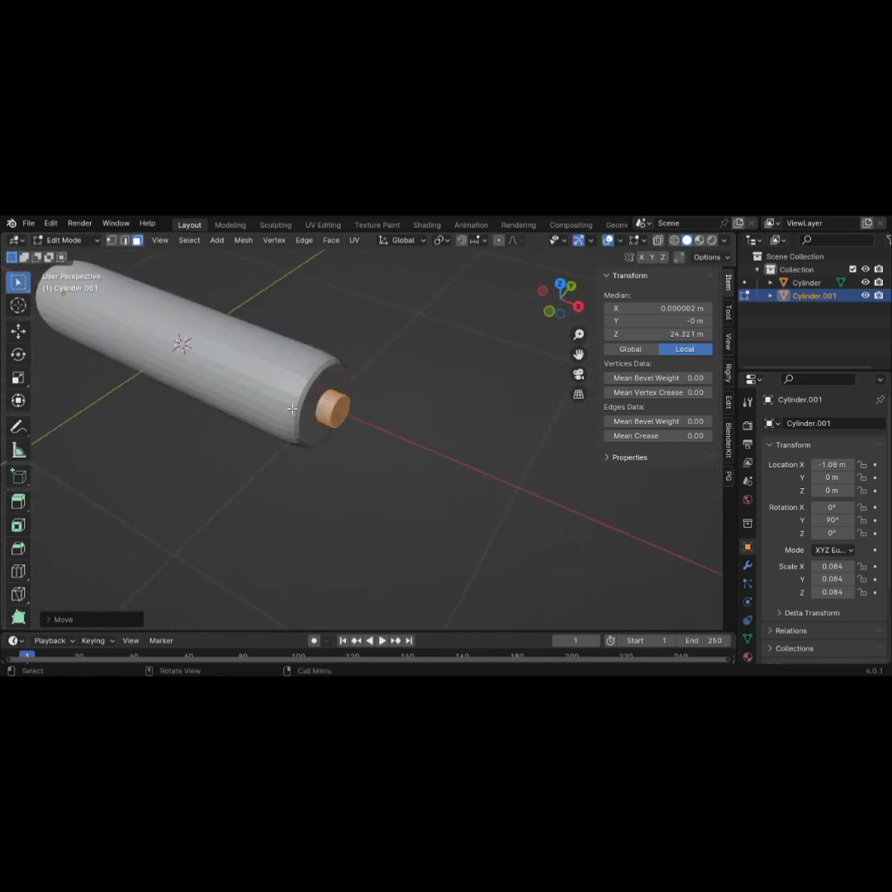
{"action": "key", "text": "e"}
{"action": "key", "text": "i"}
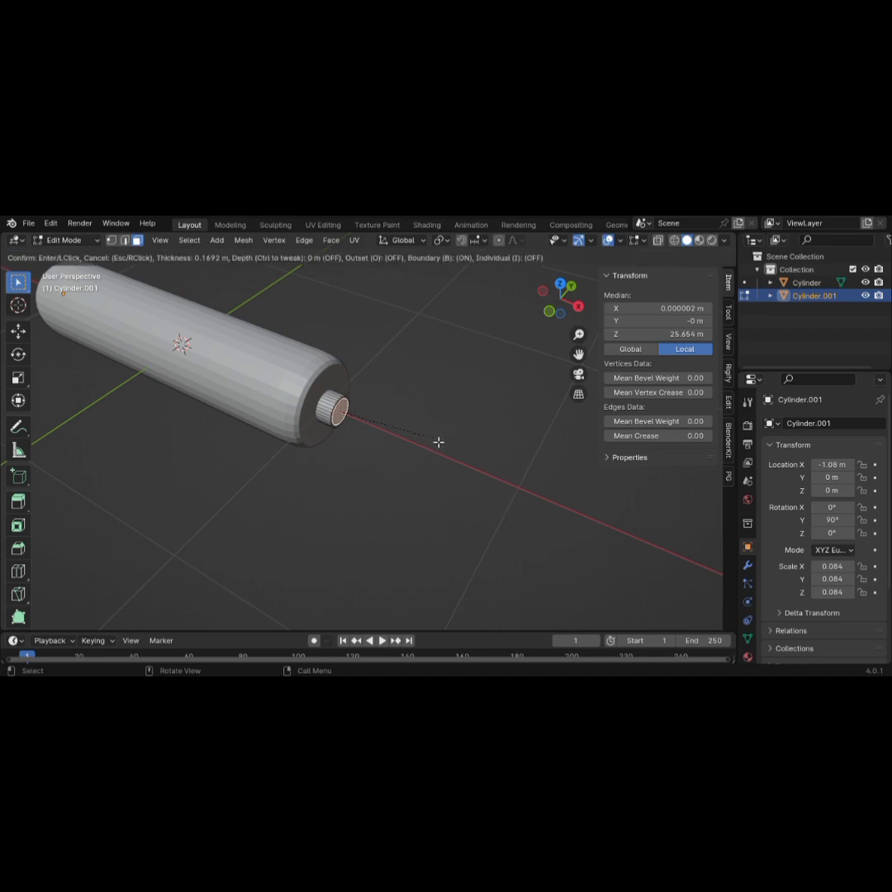
{"action": "left_click", "coordinate": [436, 442]}
Extrude the inset end face outward by about 0.087 m in top view to form a thinner stub.
{"action": "key", "text": "KP_7"}
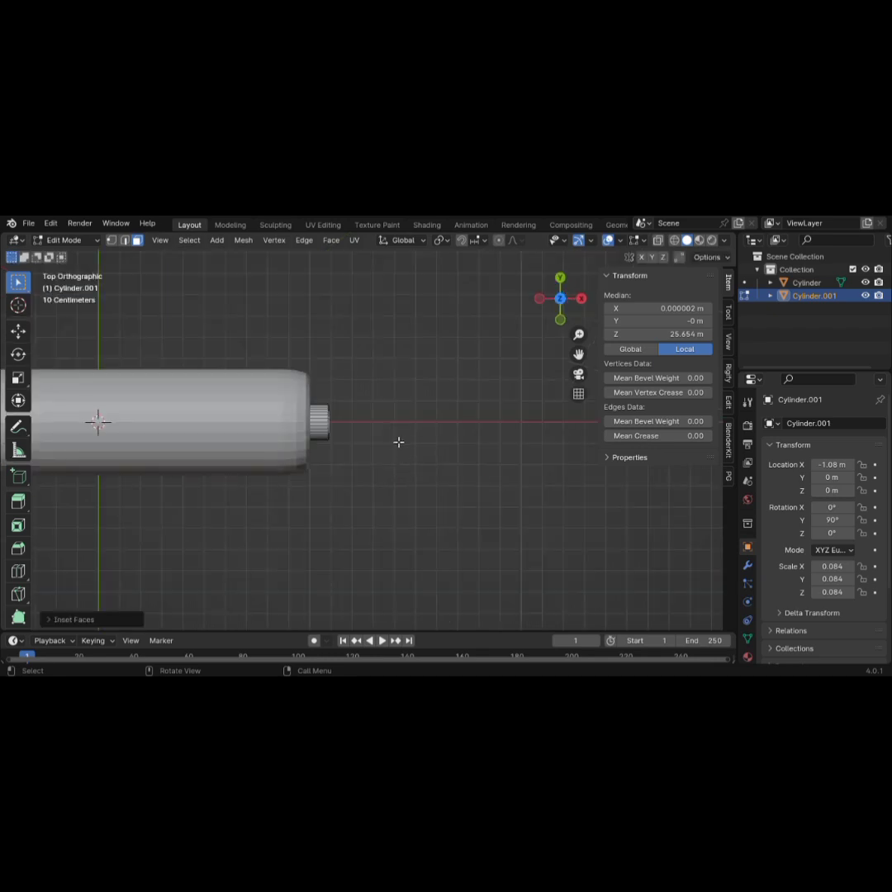
{"action": "key", "text": "e"}
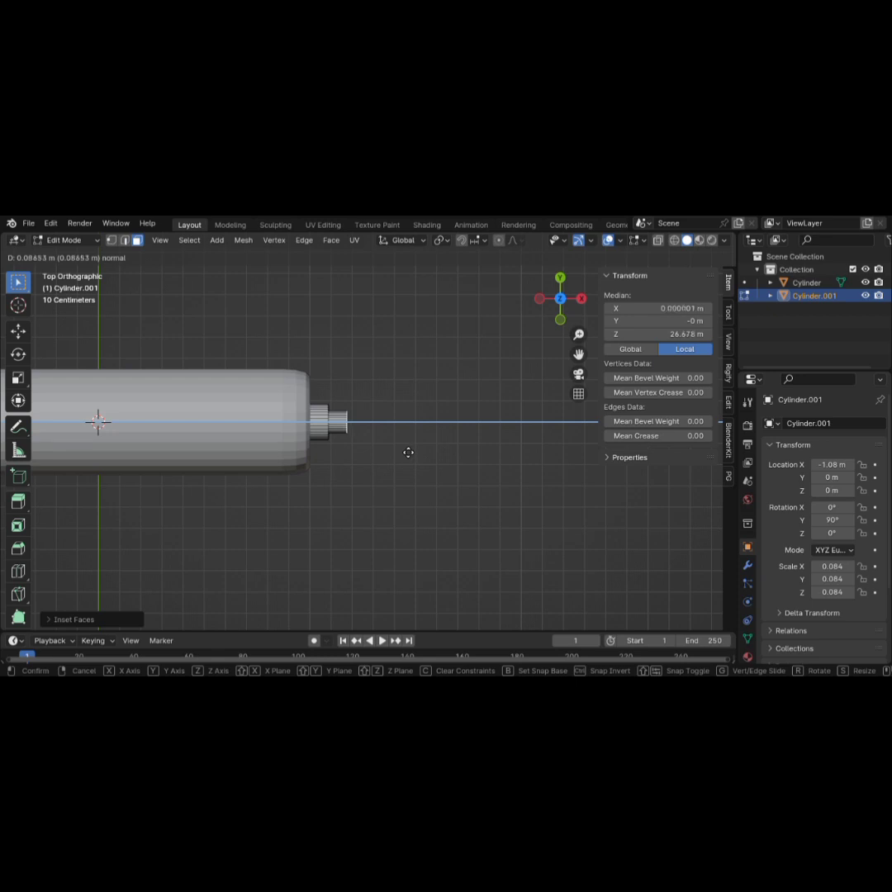
{"action": "left_click", "coordinate": [408, 452]}
{"action": "scroll", "coordinate": [400, 474], "scroll_direction": "up", "scroll_amount": 1}
{"action": "middle_click_drag", "start_coordinate": [407, 474], "coordinate": [499, 427], "text": "shift"}
{"action": "scroll", "coordinate": [479, 442], "scroll_direction": "down", "scroll_amount": 3}
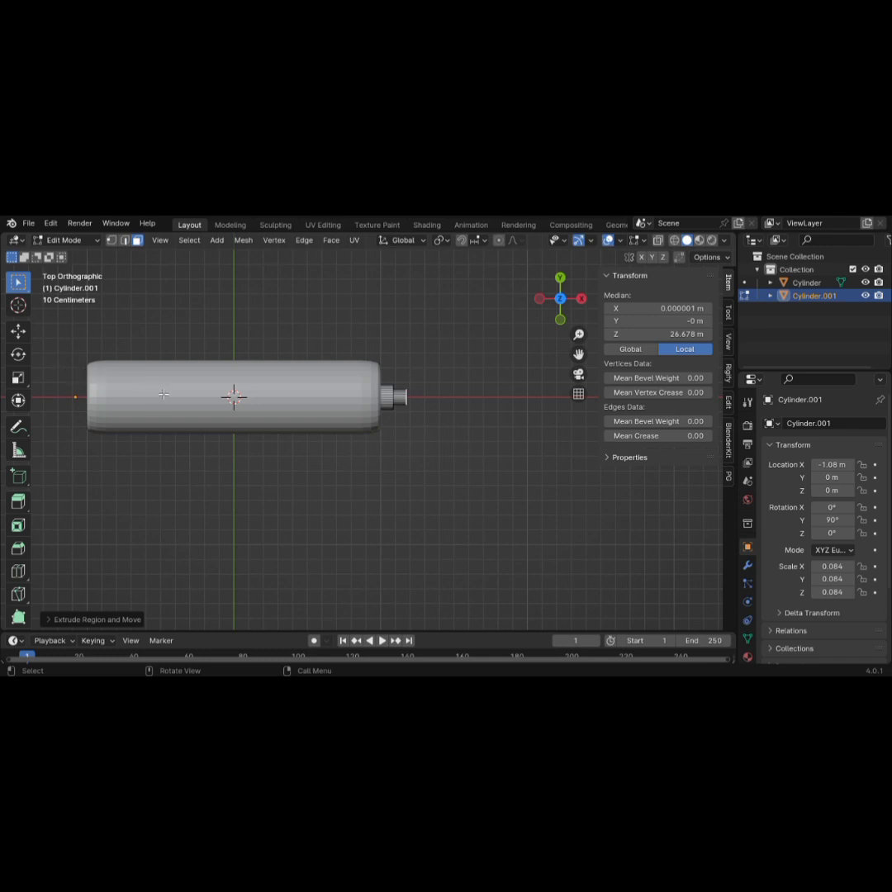
{"action": "key", "text": "Tab"}
{"action": "key", "text": "Tab"}
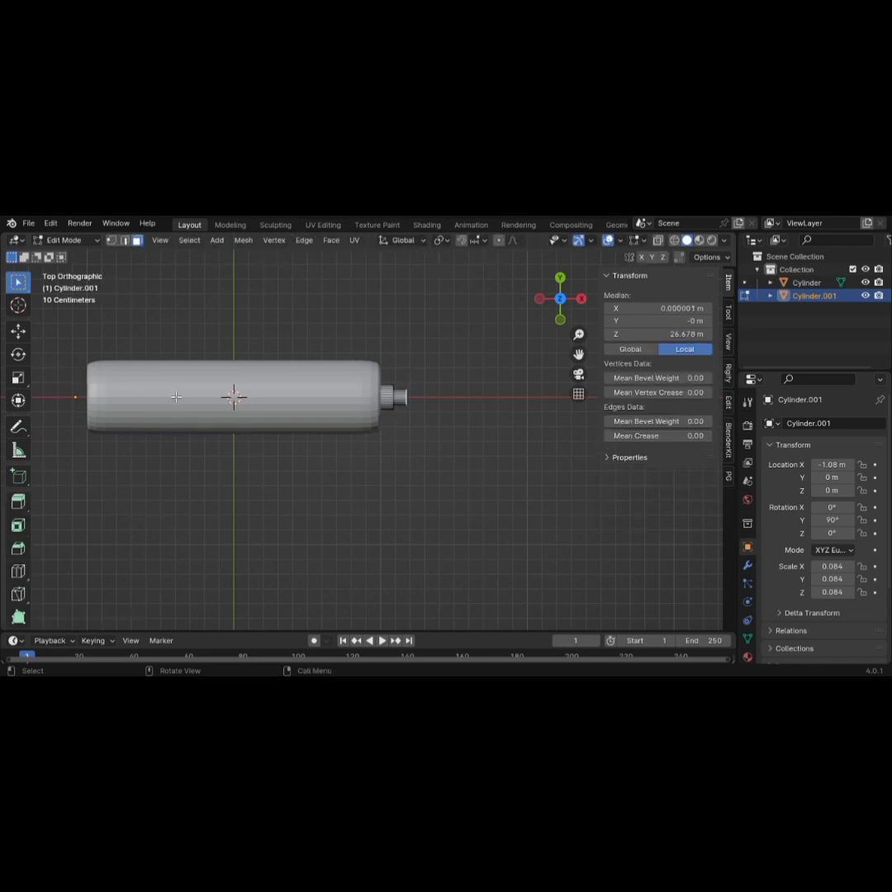
{"action": "key", "text": "g"}
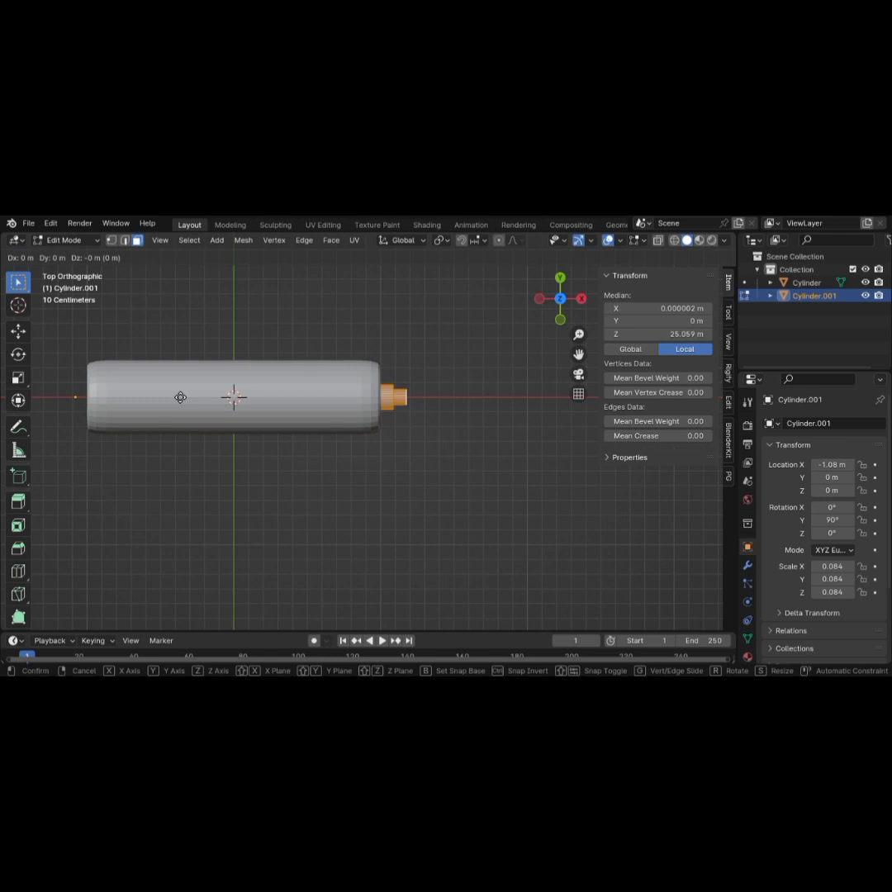
{"action": "key", "text": "x"}
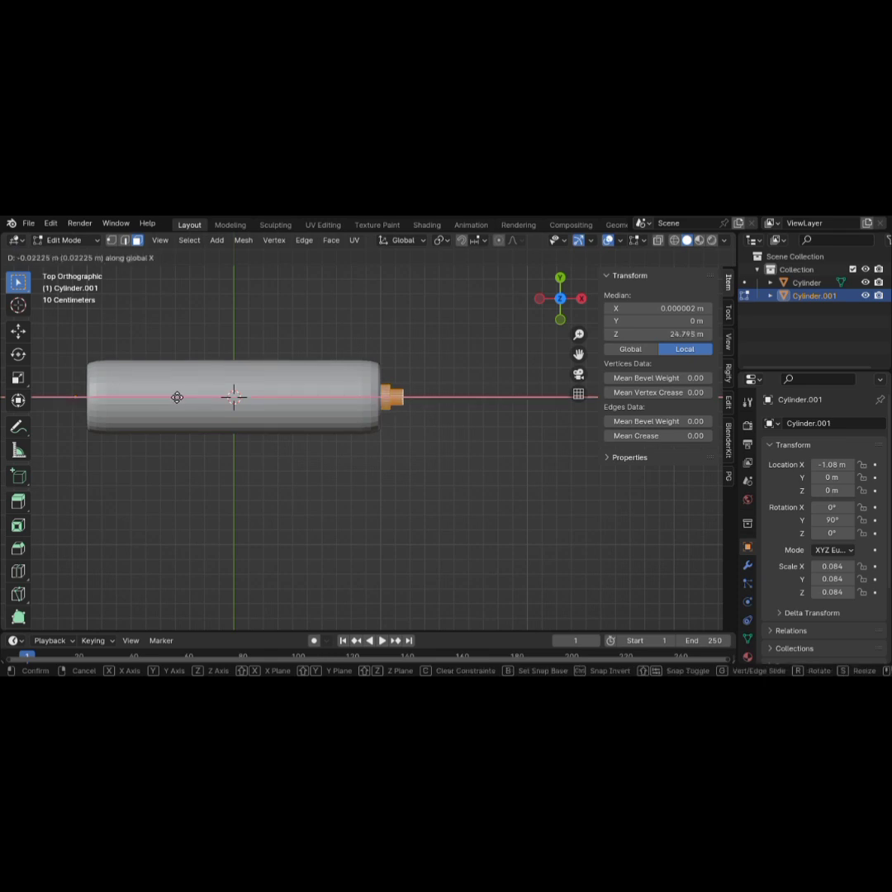
{"action": "left_click", "coordinate": [177, 397]}
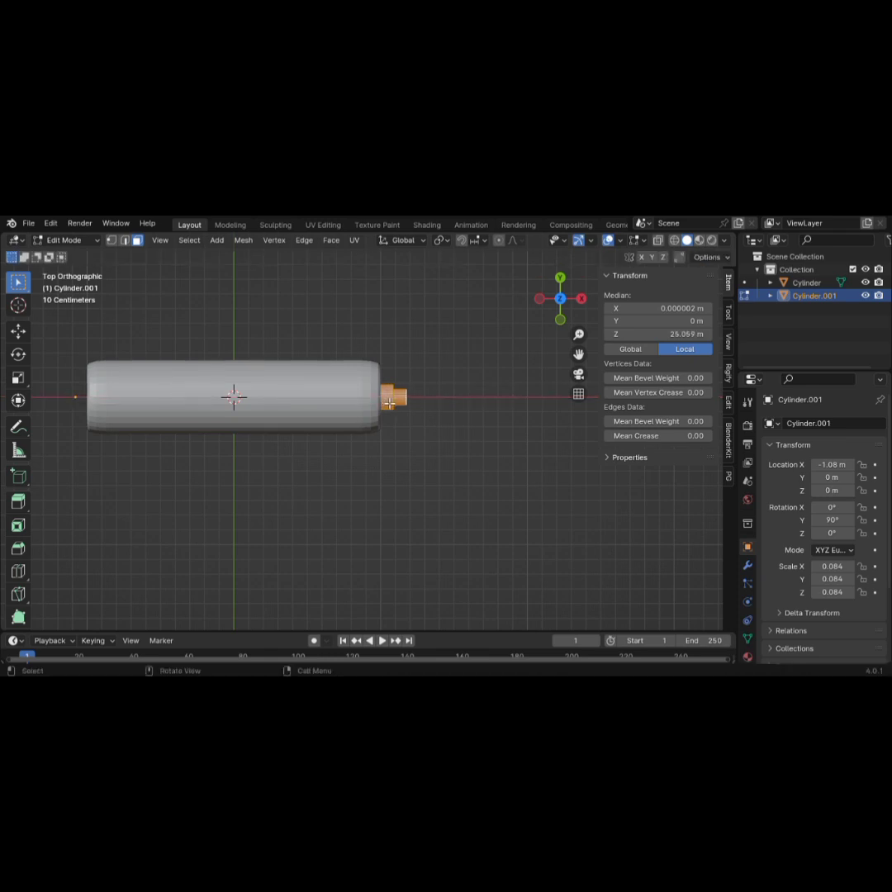
Return to Object Mode and set the stepped connector's origin to its geometry.
{"action": "key", "text": "Tab"}
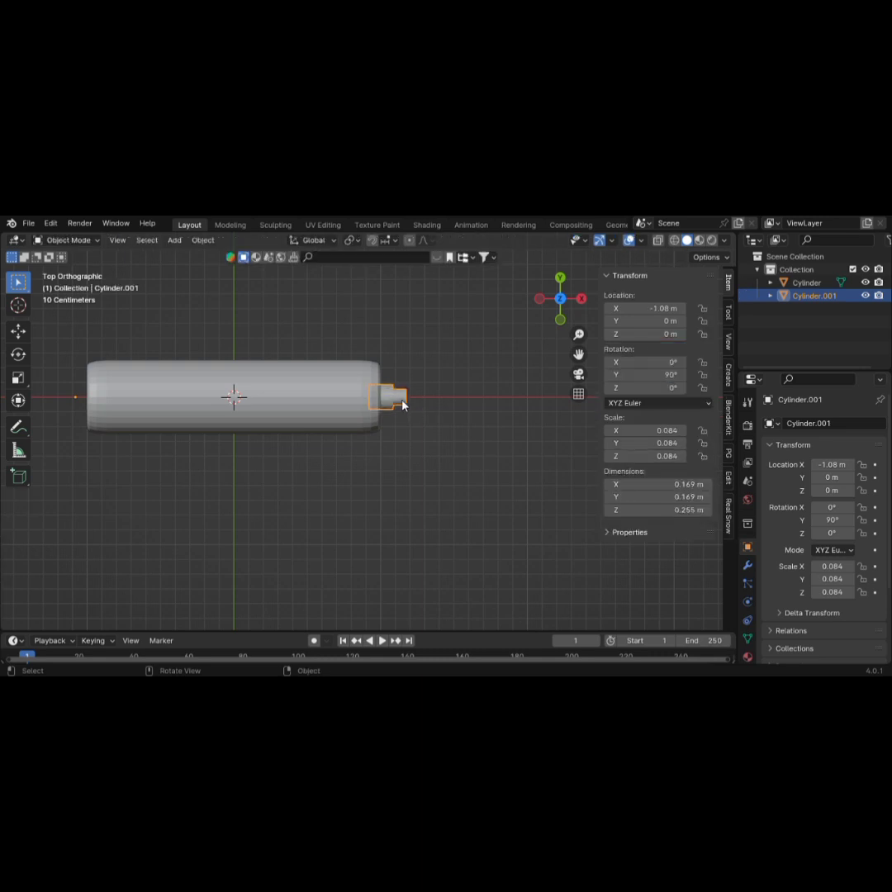
{"action": "right_click", "coordinate": [385, 400]}
{"action": "mouse_move", "coordinate": [371, 452]}
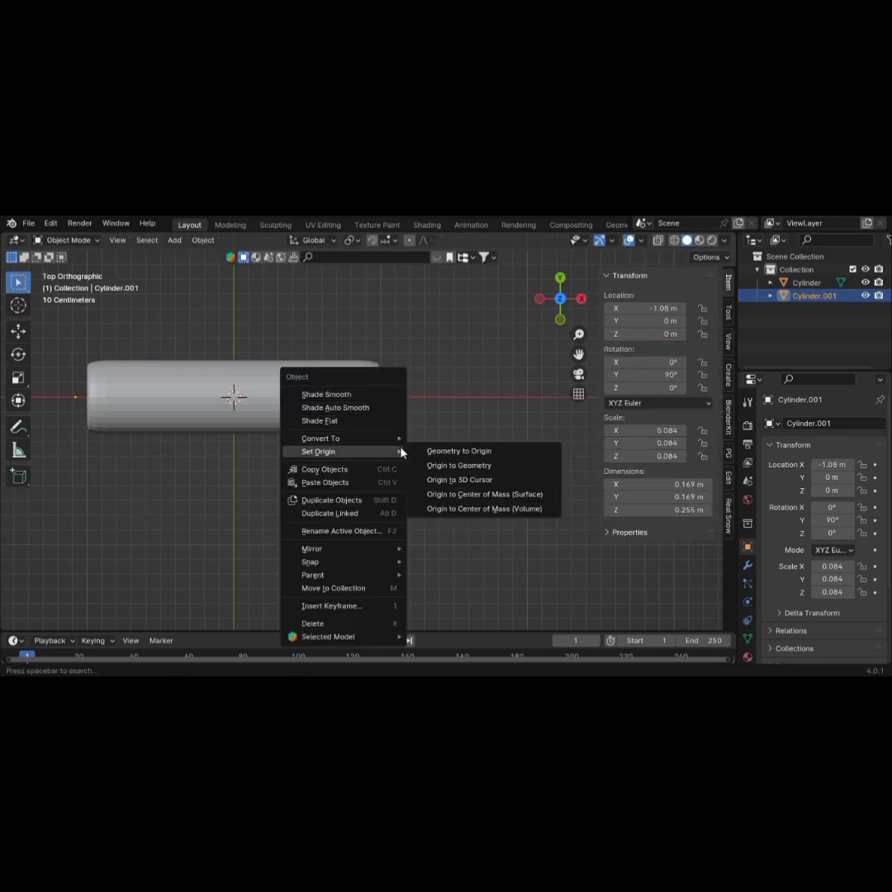
{"action": "left_click", "coordinate": [439, 469]}
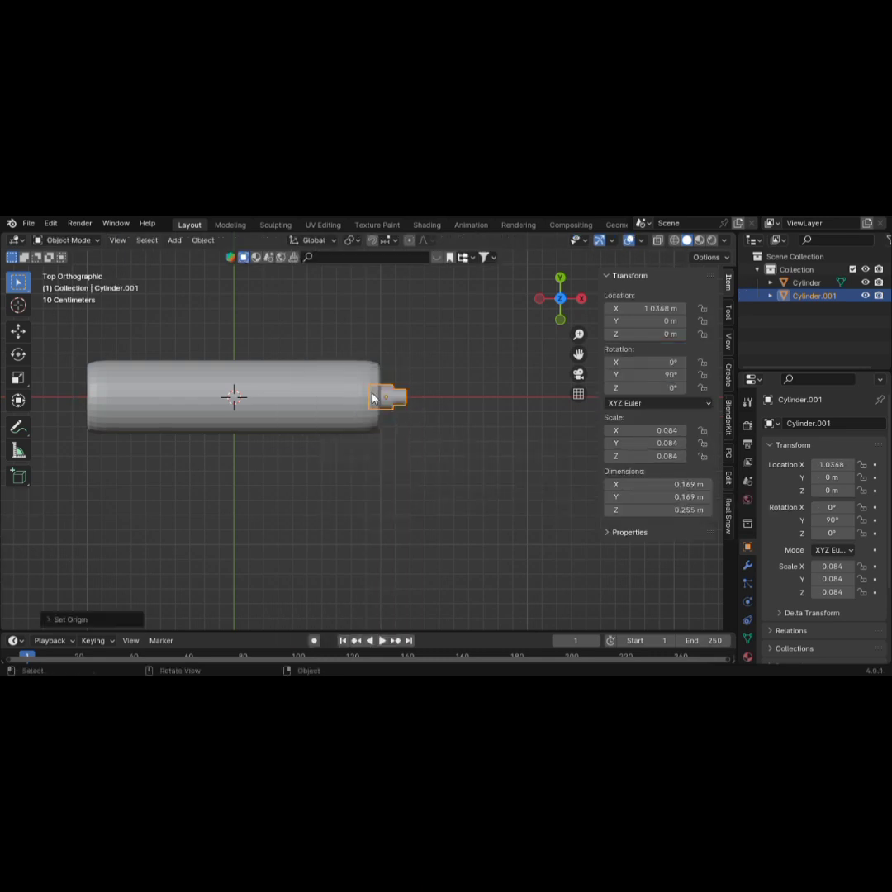
Select only the flat outer end face of the connector's thin stub in Edit Mode.
{"action": "scroll", "coordinate": [419, 471], "scroll_direction": "up", "scroll_amount": 4}
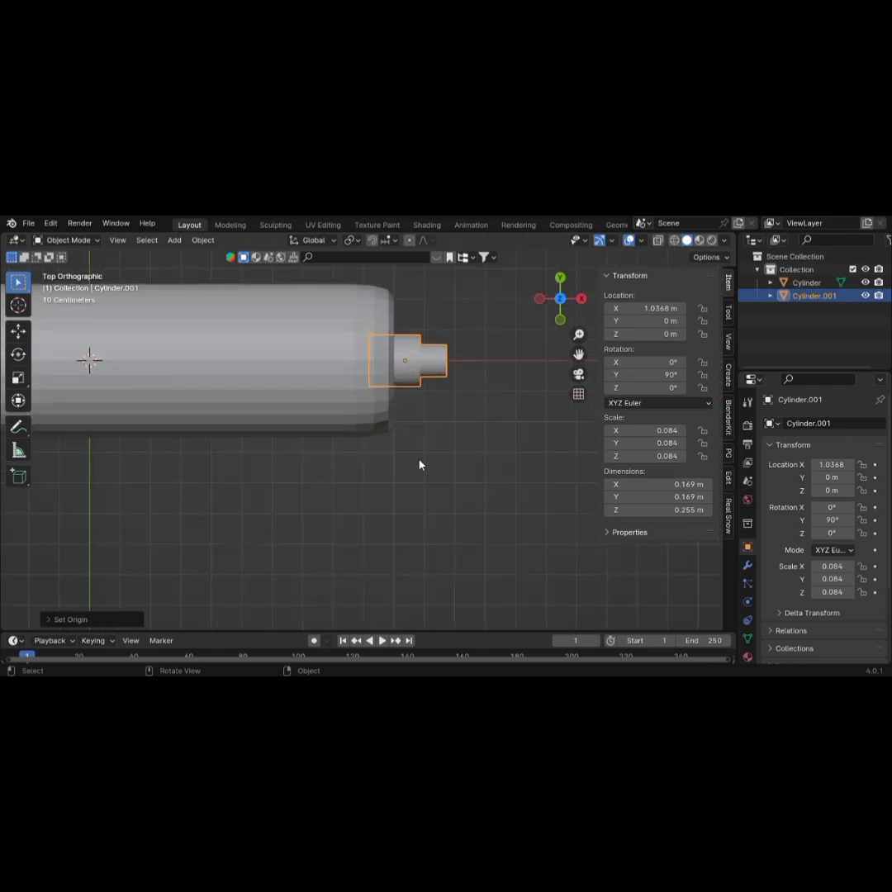
{"action": "key", "text": "Tab"}
{"action": "scroll", "coordinate": [454, 418], "scroll_direction": "up", "scroll_amount": 2}
{"action": "scroll", "coordinate": [453, 418], "scroll_direction": "up", "scroll_amount": 1}
{"action": "scroll", "coordinate": [465, 402], "scroll_direction": "down", "scroll_amount": 2}
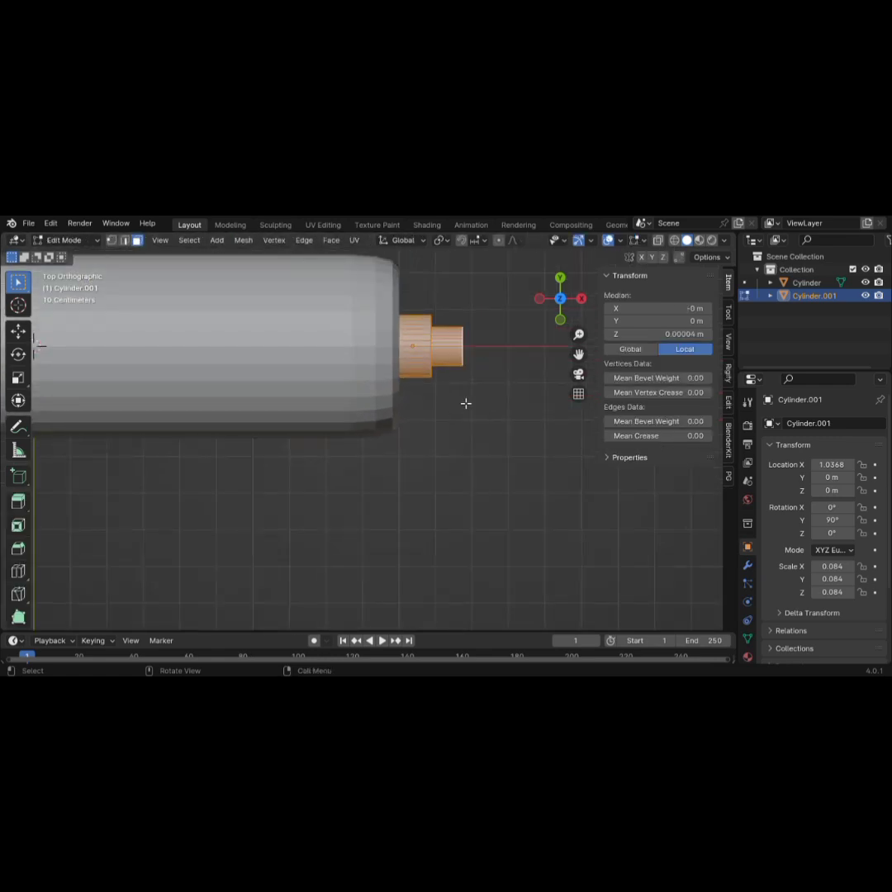
{"action": "left_click", "coordinate": [500, 388]}
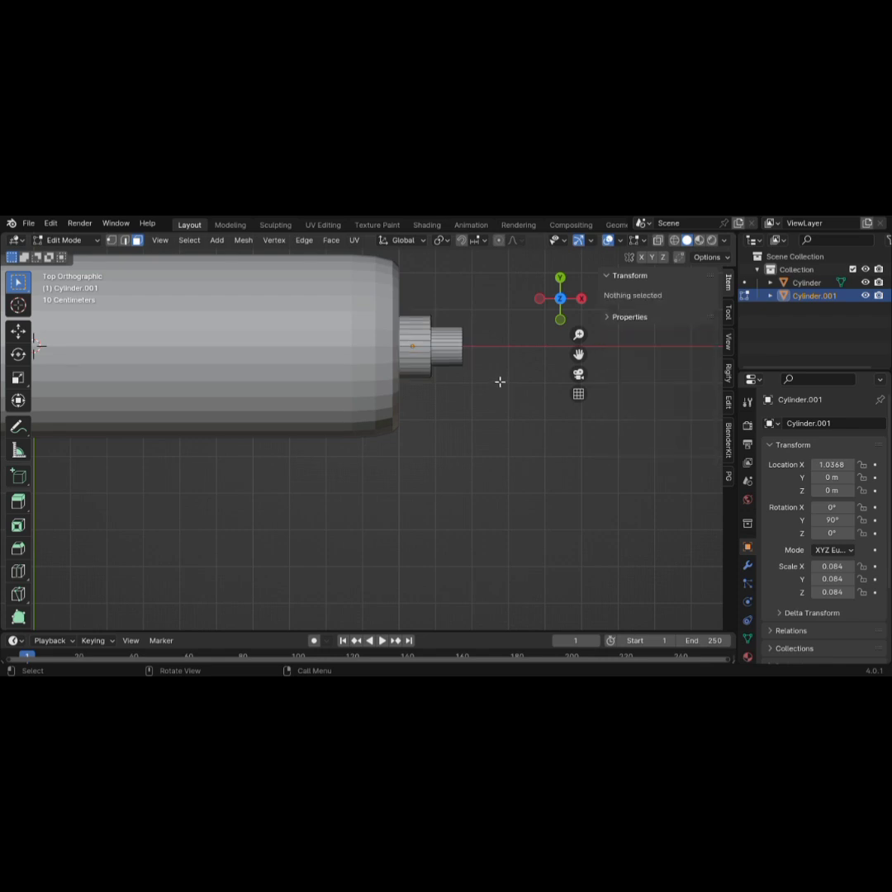
{"action": "middle_click_drag", "start_coordinate": [499, 388], "coordinate": [489, 426]}
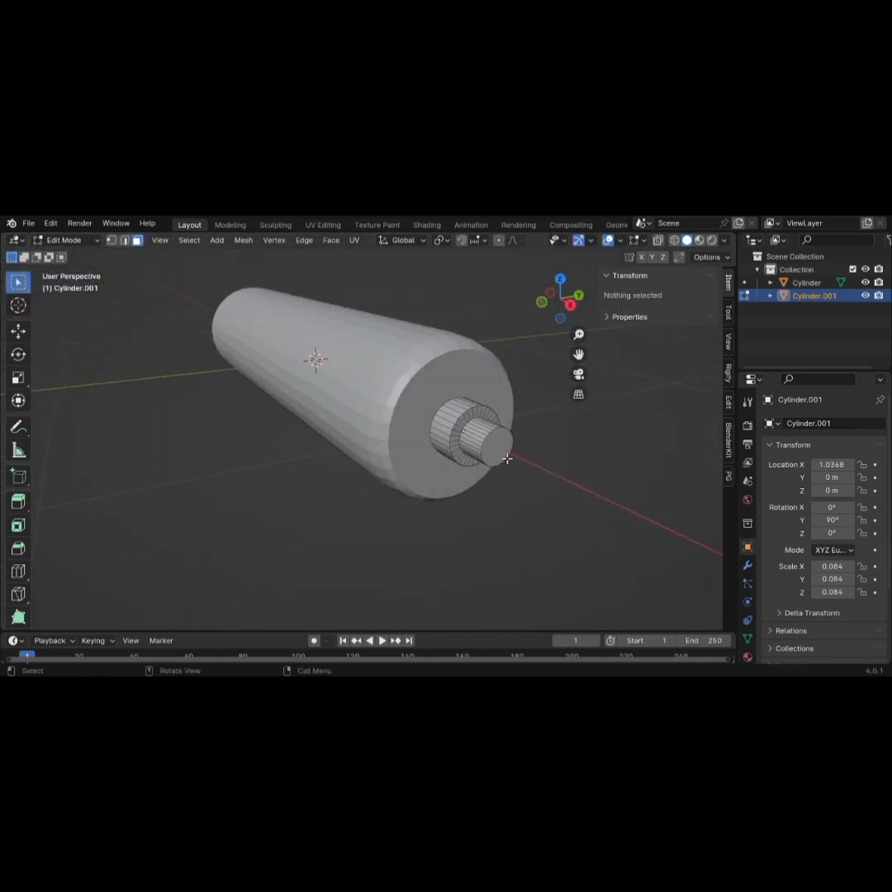
{"action": "left_click", "coordinate": [504, 455]}
Activate the Spin tool in top view, place the 3D cursor on the negative Y side of the stub's end as spin centre, and hide the sidebar.
{"action": "key", "text": "KP_7"}
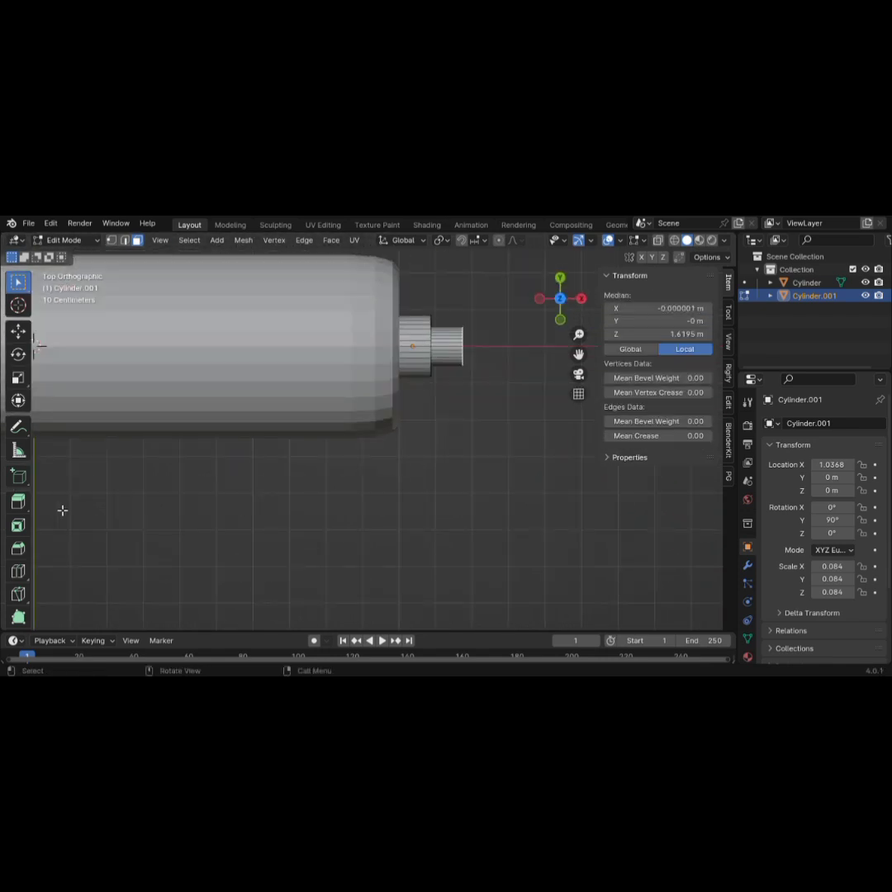
{"action": "scroll", "coordinate": [16, 459], "scroll_direction": "down", "scroll_amount": 5}
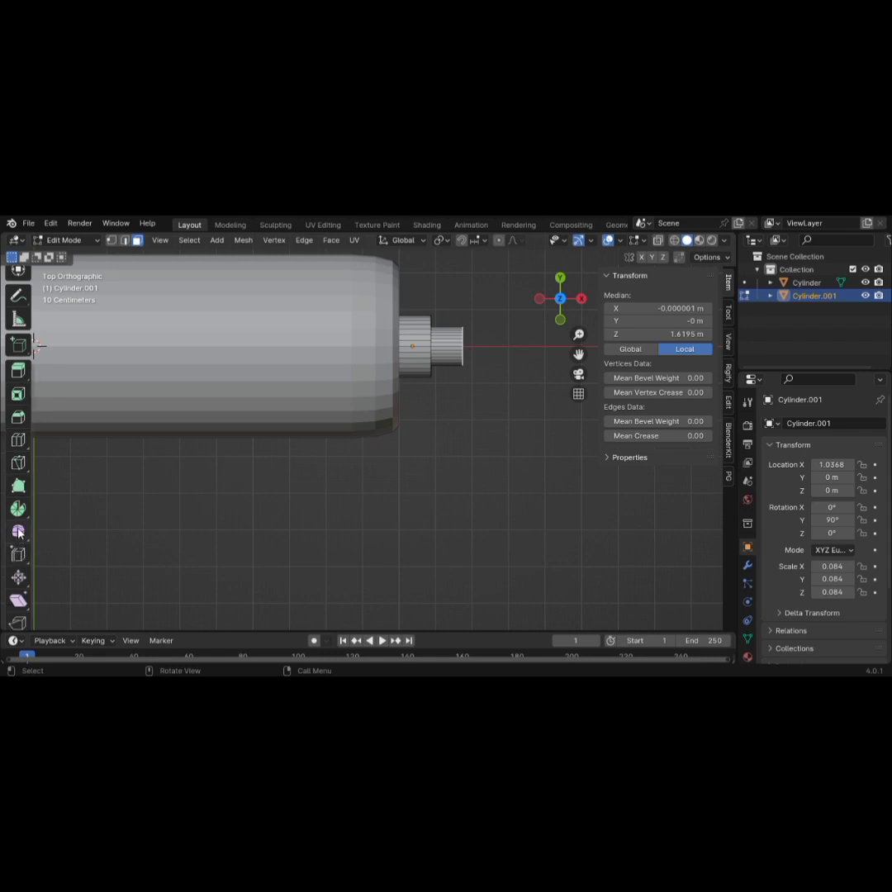
{"action": "left_click", "coordinate": [18, 508]}
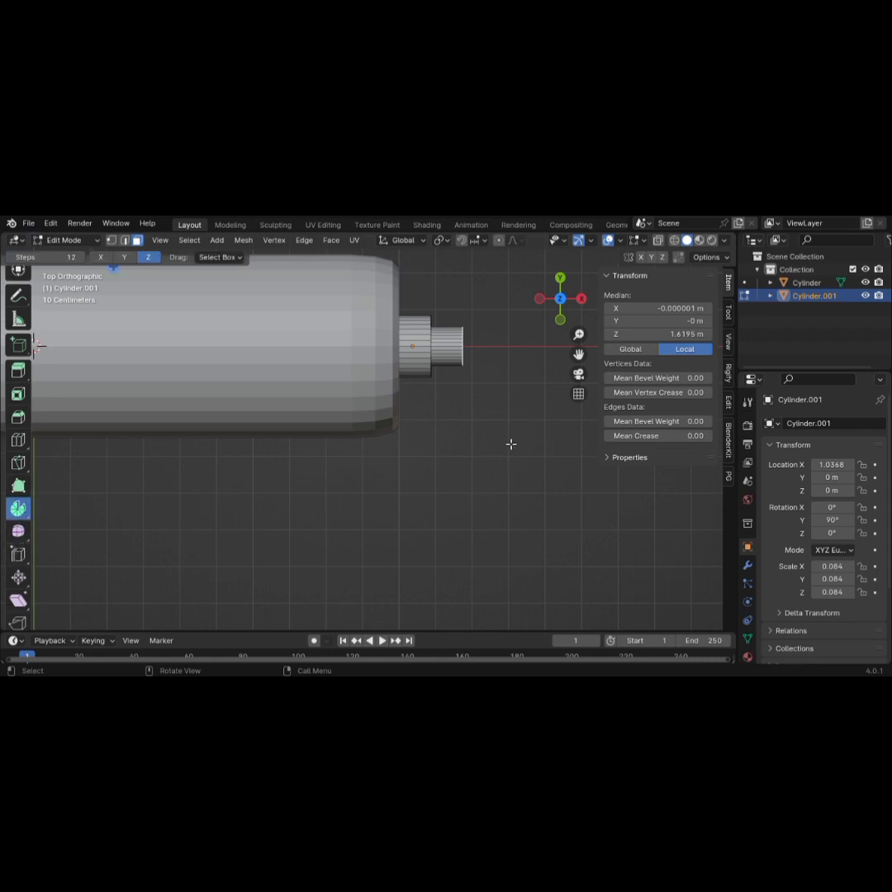
{"action": "right_click", "coordinate": [466, 422], "text": "shift"}
{"action": "scroll", "coordinate": [498, 364], "scroll_direction": "down", "scroll_amount": 4}
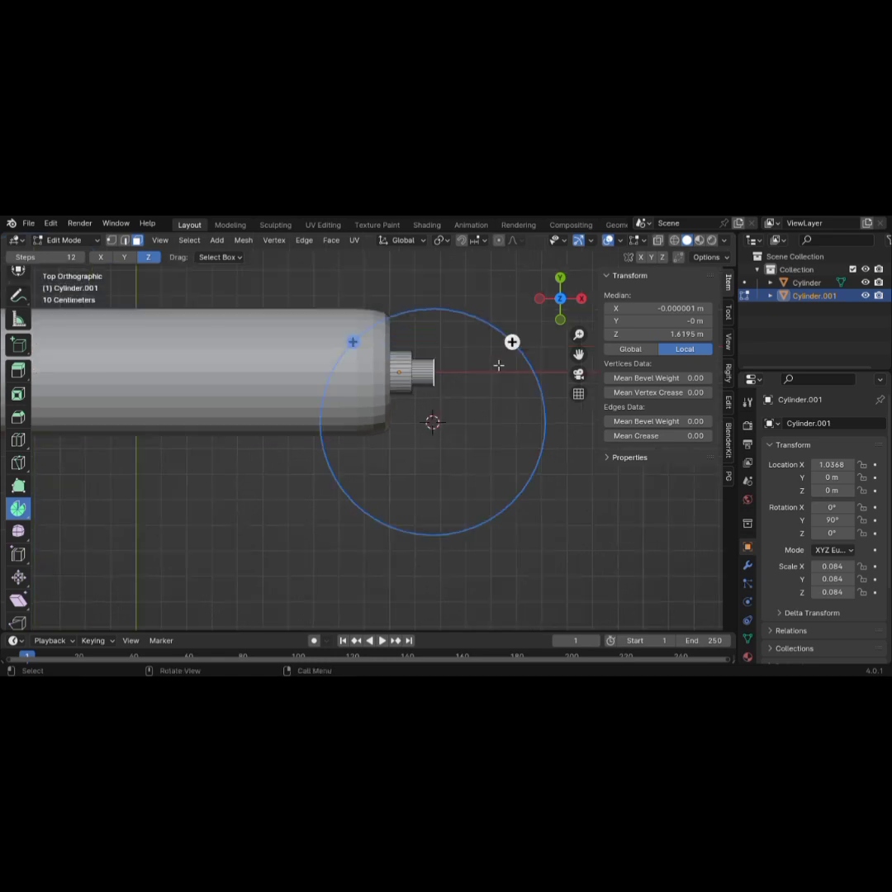
{"action": "scroll", "coordinate": [437, 437], "scroll_direction": "up", "scroll_amount": 6}
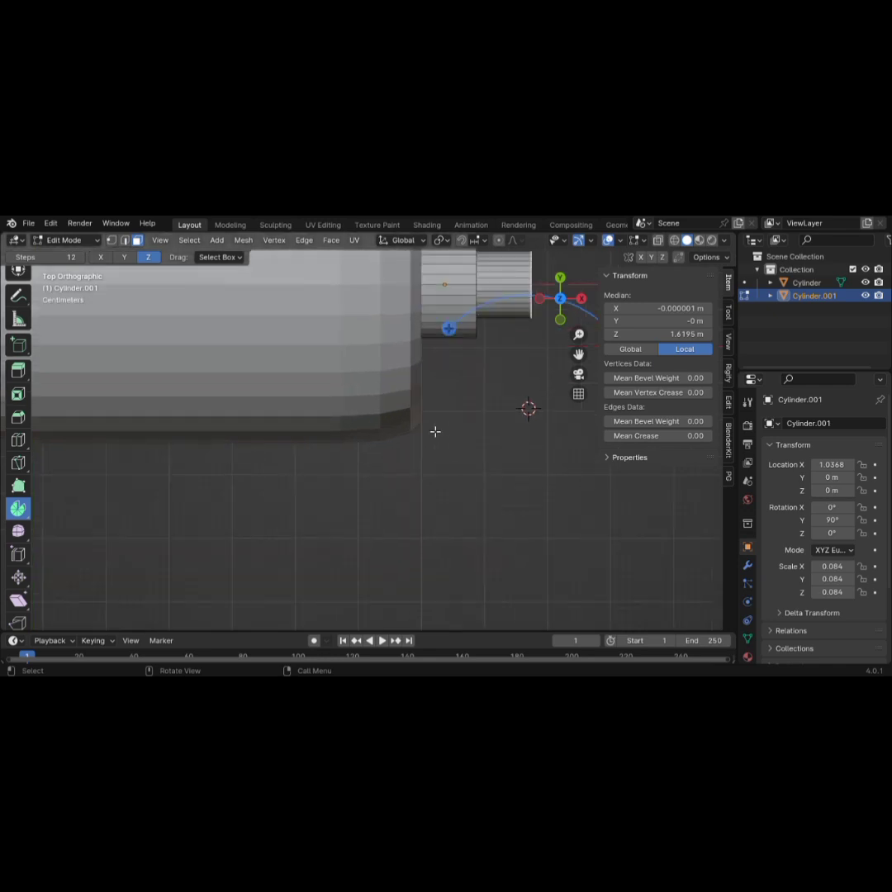
{"action": "key", "text": "n"}
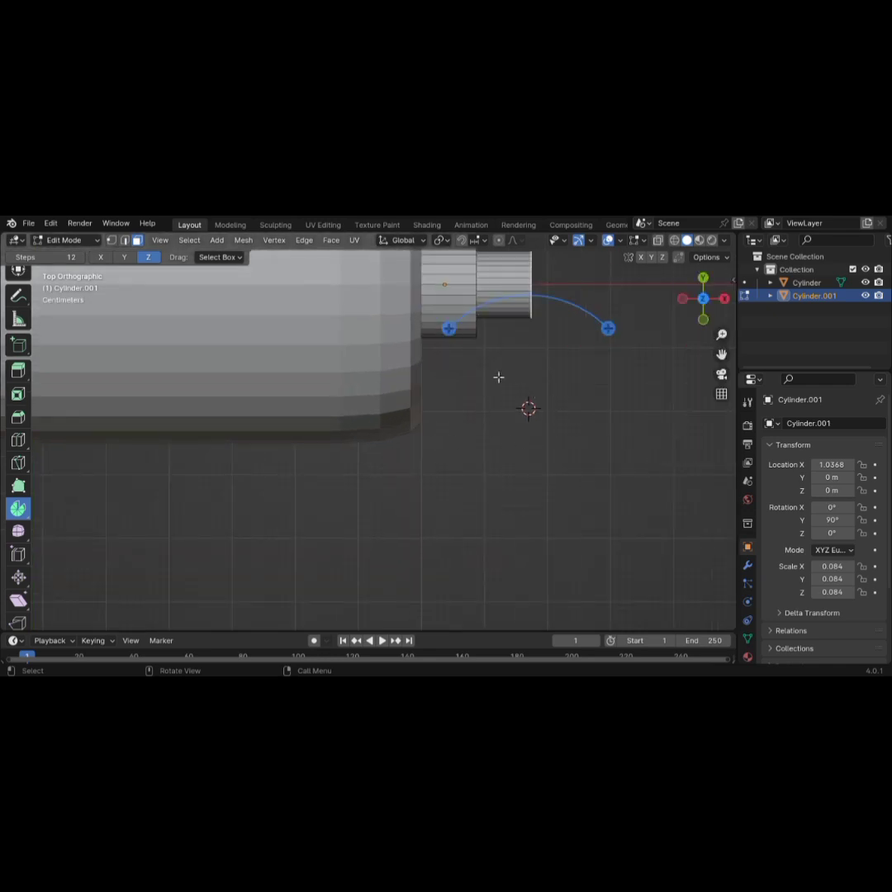
Spin the stub's end face a quarter turn toward negative Y with 12 steps, and extrude it into a short straight section.
{"action": "left_click_drag", "start_coordinate": [448, 329], "coordinate": [562, 377]}
{"action": "left_click_drag", "start_coordinate": [563, 379], "coordinate": [563, 379]}
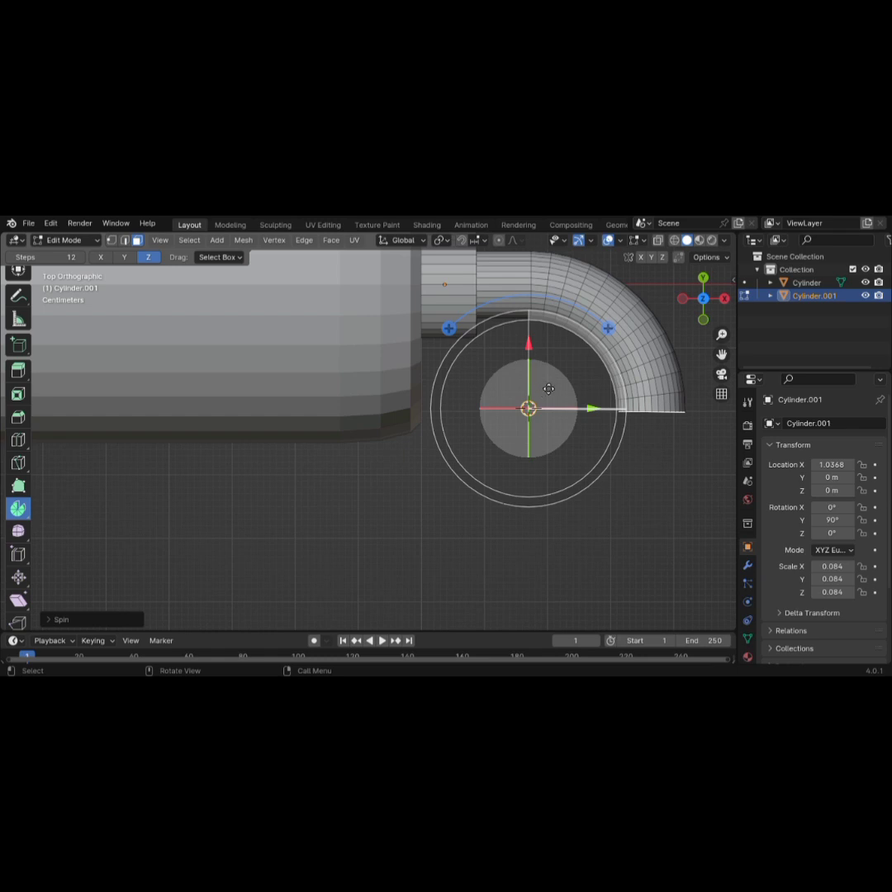
{"action": "key", "text": "e"}
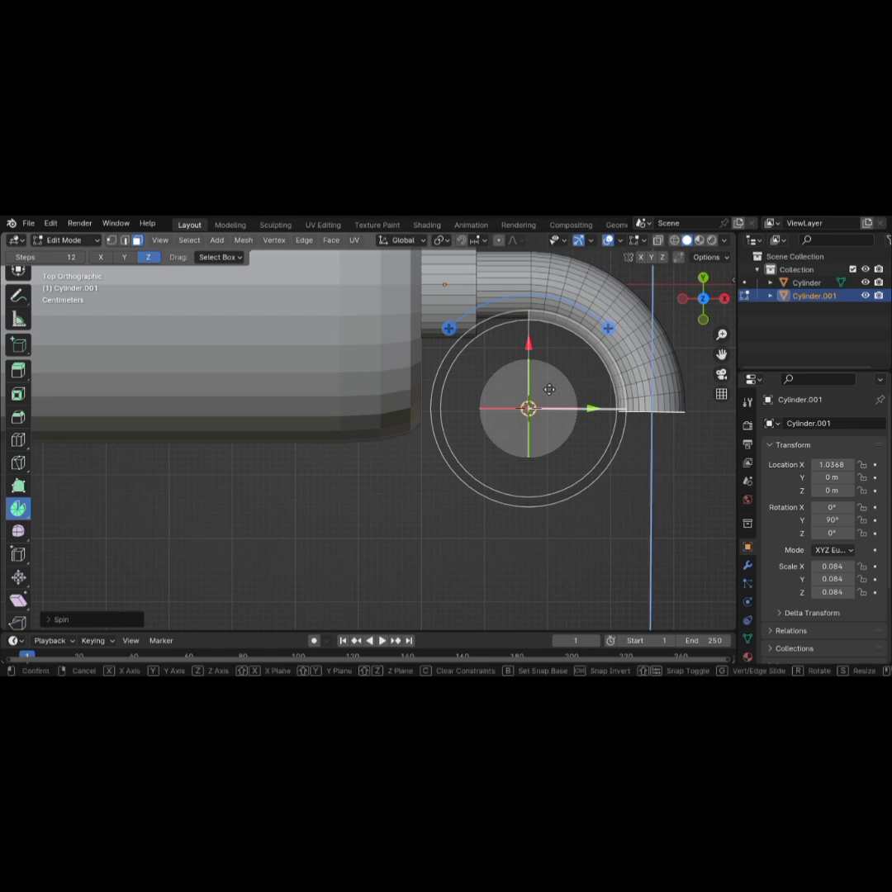
{"action": "left_click", "coordinate": [568, 490]}
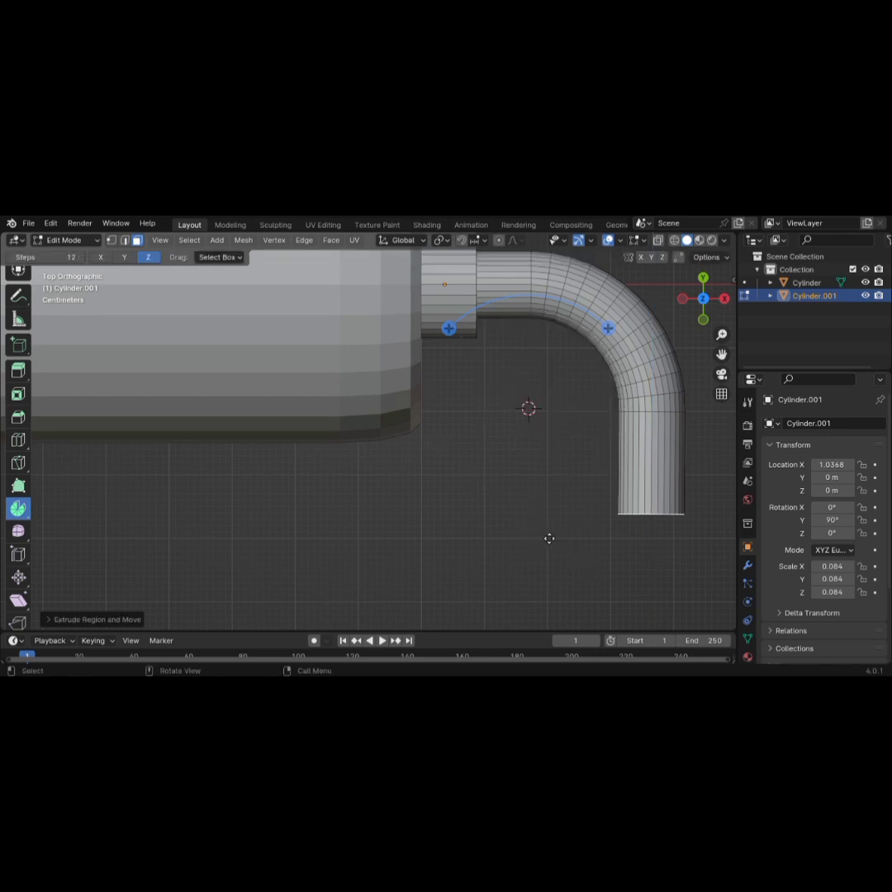
Place the 3D cursor level with the rod's new end on the roller side, and spin the end face diagonally back toward negative X.
{"action": "right_click", "coordinate": [539, 513], "text": "shift"}
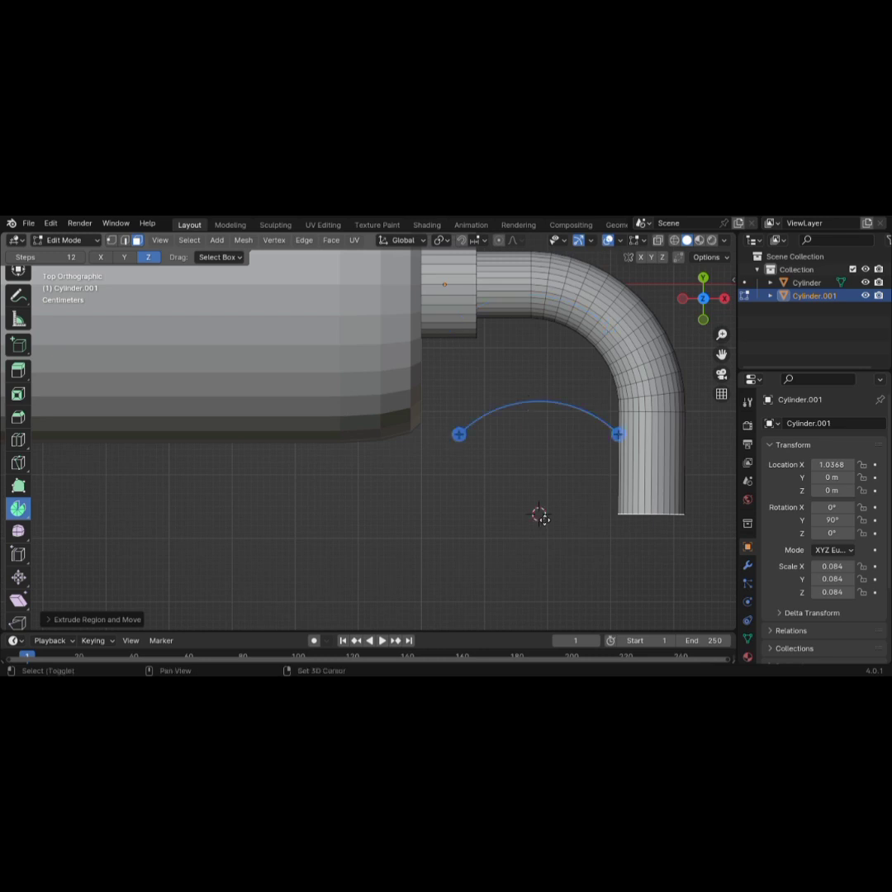
{"action": "left_click_drag", "start_coordinate": [610, 442], "coordinate": [590, 535]}
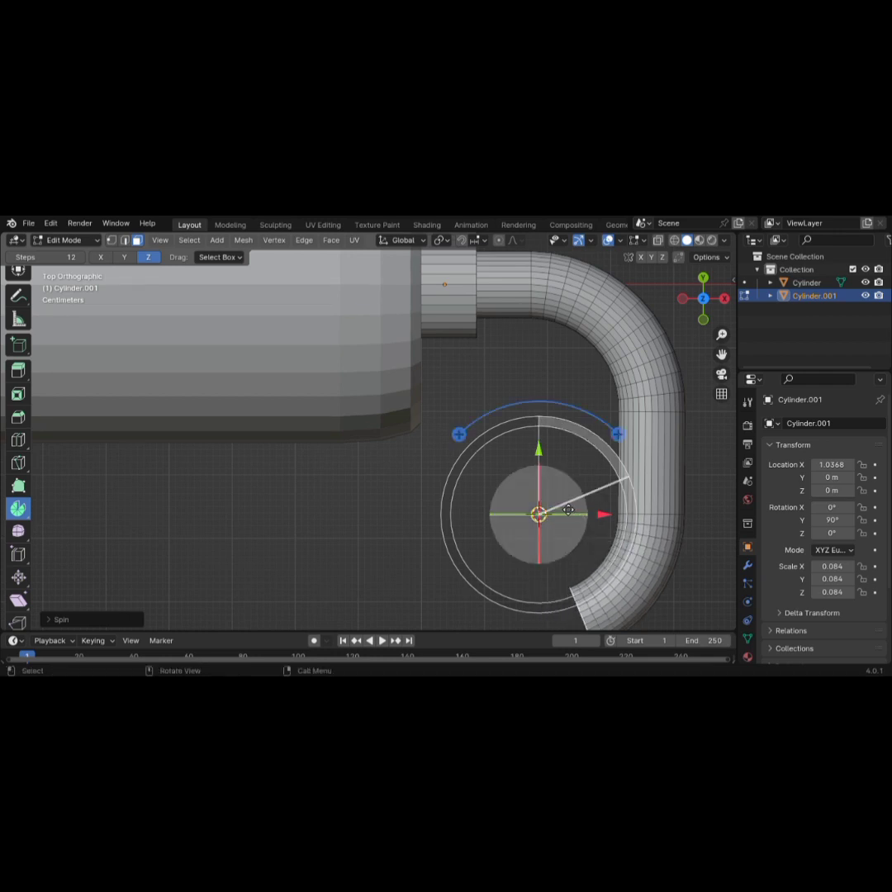
{"action": "scroll", "coordinate": [497, 564], "scroll_direction": "down", "scroll_amount": 2}
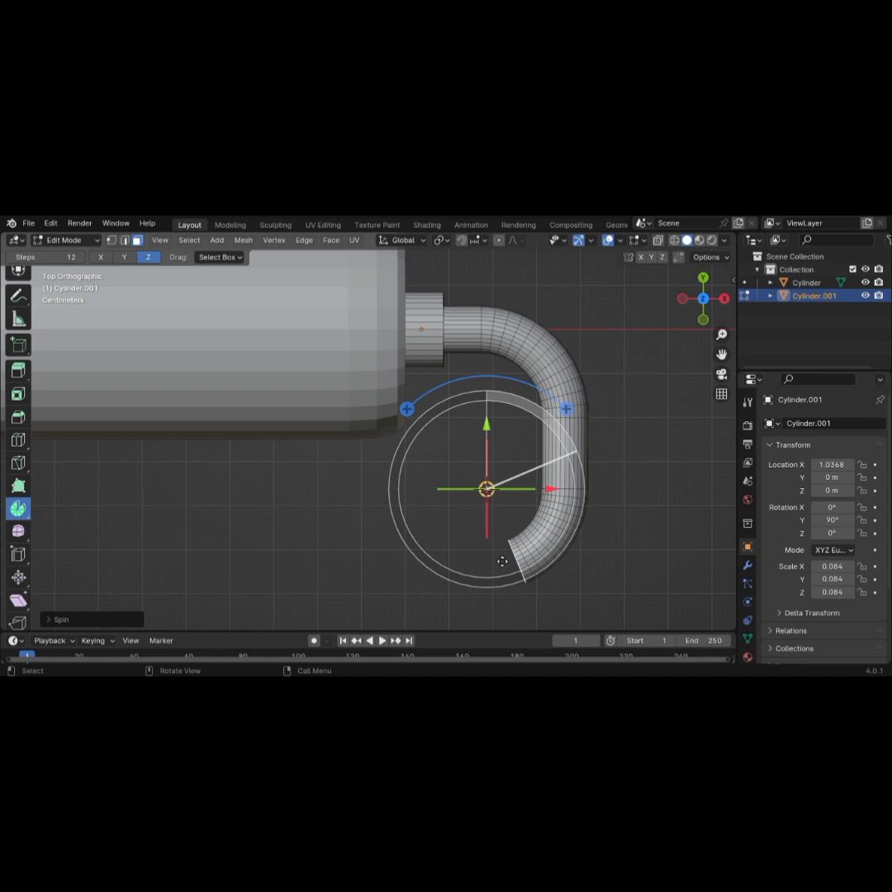
{"action": "scroll", "coordinate": [502, 562], "scroll_direction": "down", "scroll_amount": 4}
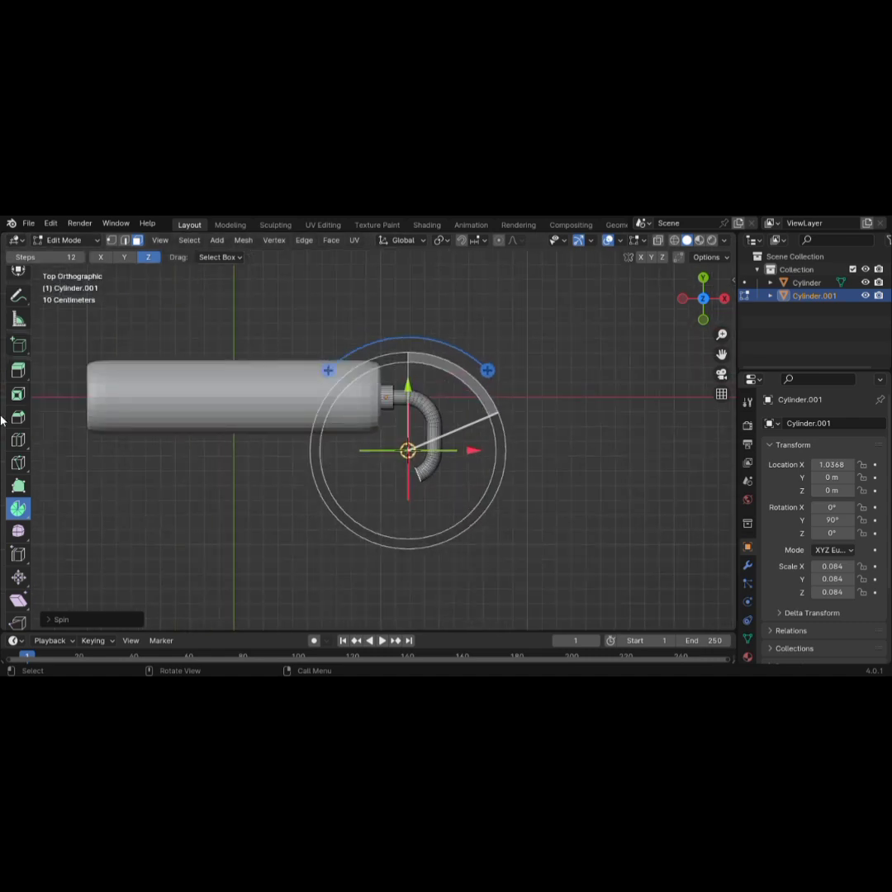
Switch to the selection tool and extrude the angled end face a little over 1 m diagonally along its normal.
{"action": "scroll", "coordinate": [17, 259], "scroll_direction": "up", "scroll_amount": 4}
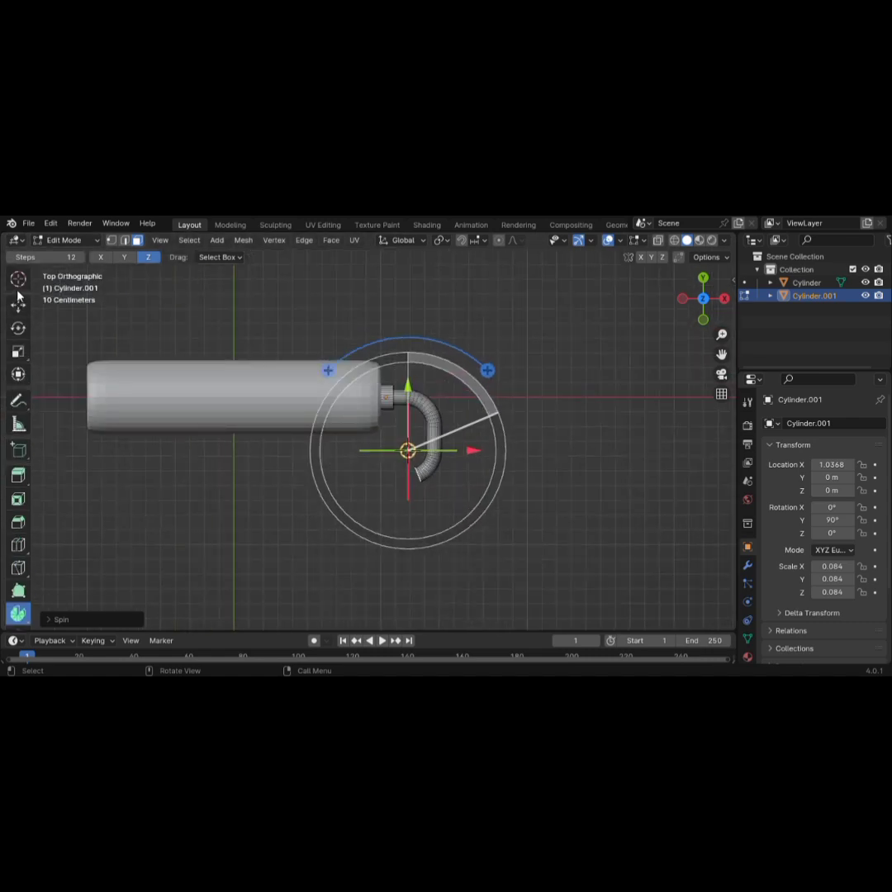
{"action": "scroll", "coordinate": [18, 295], "scroll_direction": "up", "scroll_amount": 1}
{"action": "left_click", "coordinate": [18, 281]}
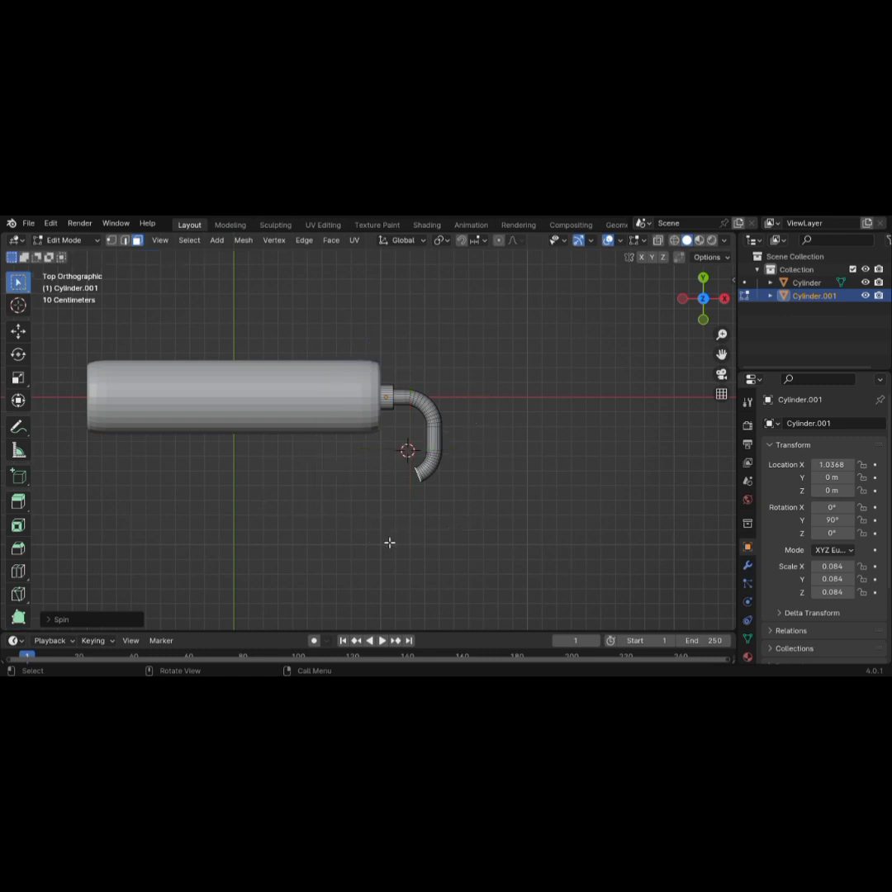
{"action": "key", "text": "e"}
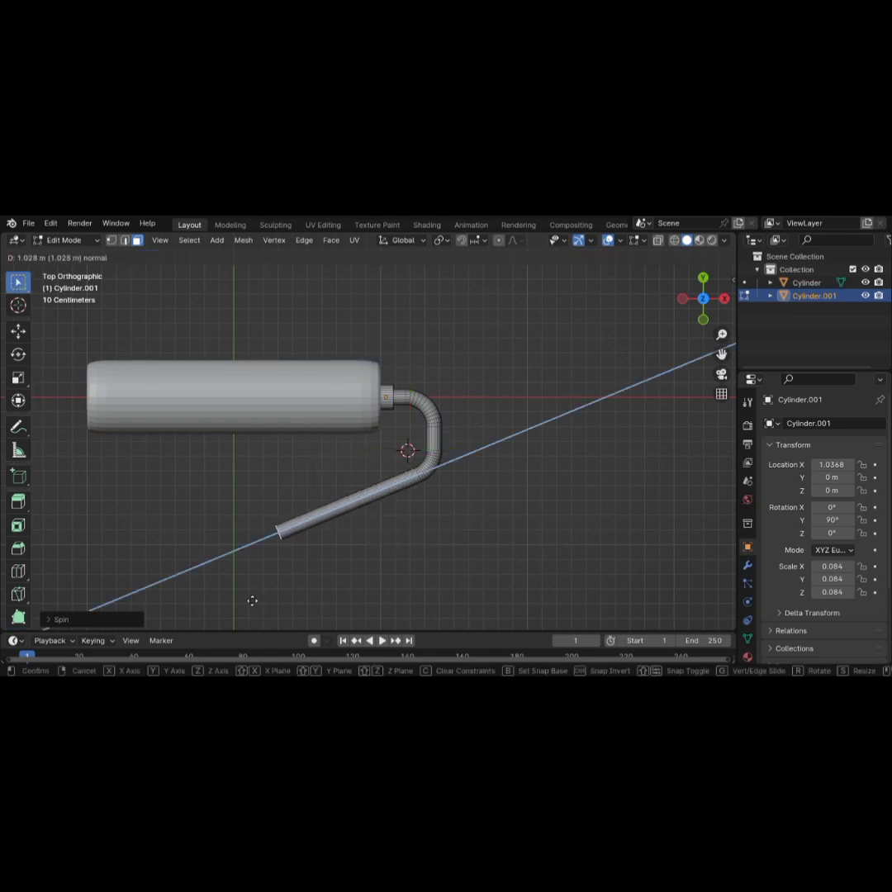
{"action": "left_click", "coordinate": [246, 609]}
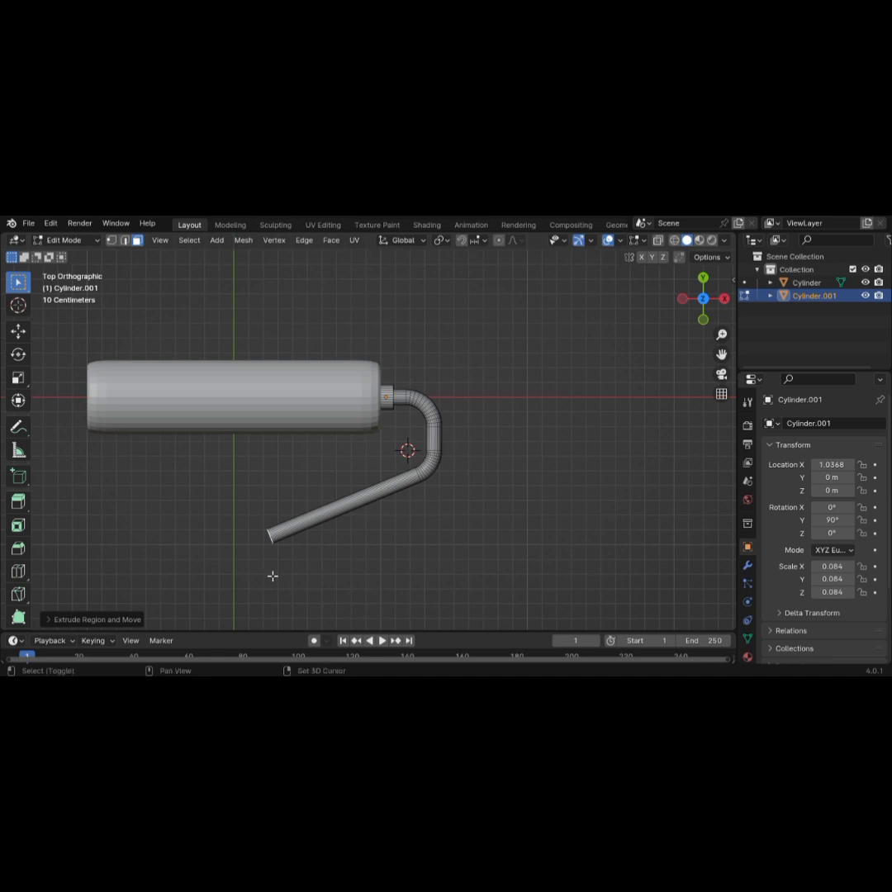
Place the 3D cursor on the negative Y side of the diagonal rod's end and reactivate the Spin tool.
{"action": "right_click", "coordinate": [271, 570], "text": "shift"}
{"action": "scroll", "coordinate": [15, 460], "scroll_direction": "down", "scroll_amount": 2}
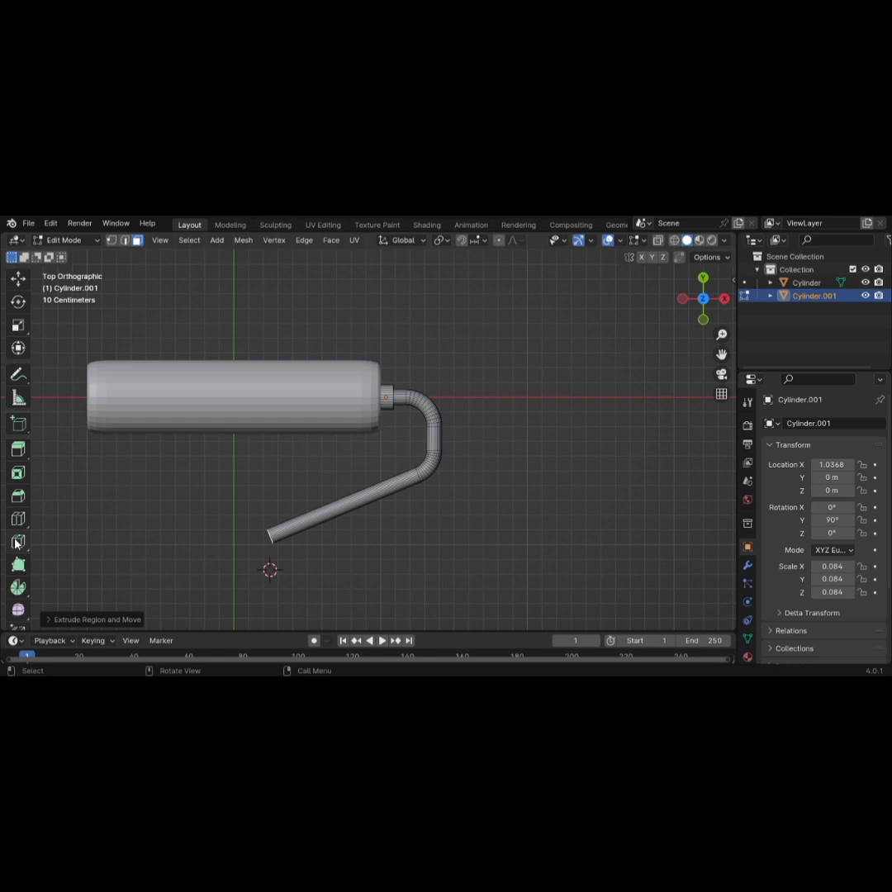
{"action": "left_click", "coordinate": [18, 587]}
{"action": "scroll", "coordinate": [302, 557], "scroll_direction": "up", "scroll_amount": 5}
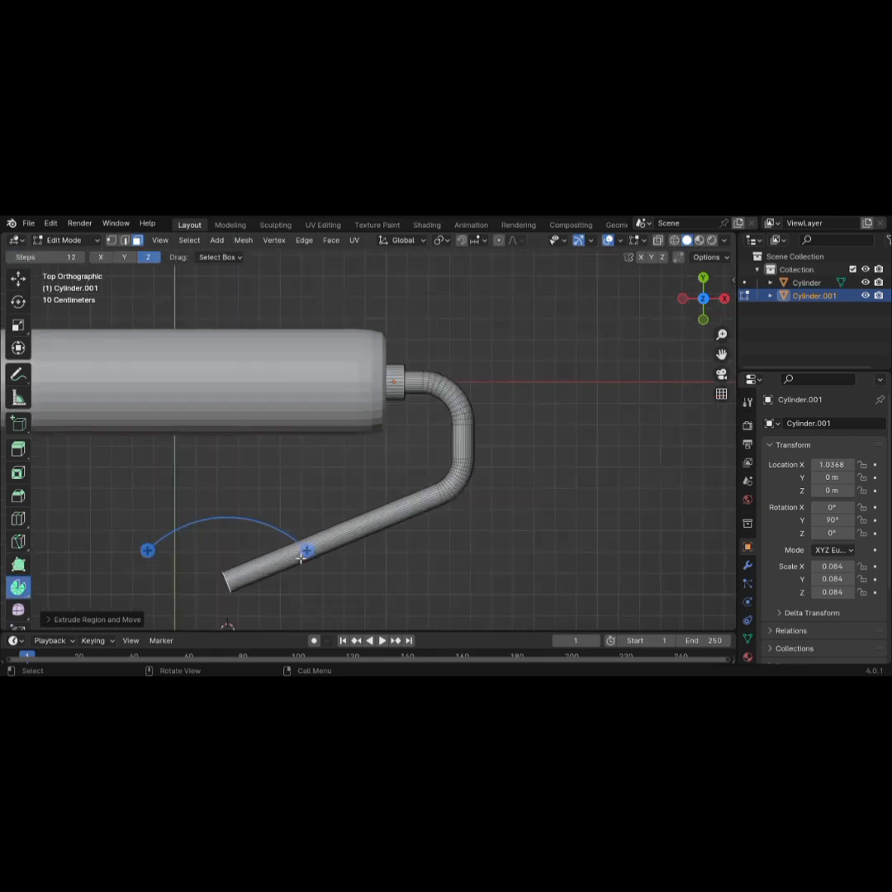
{"action": "middle_click_drag", "start_coordinate": [290, 381], "coordinate": [300, 305], "text": "shift"}
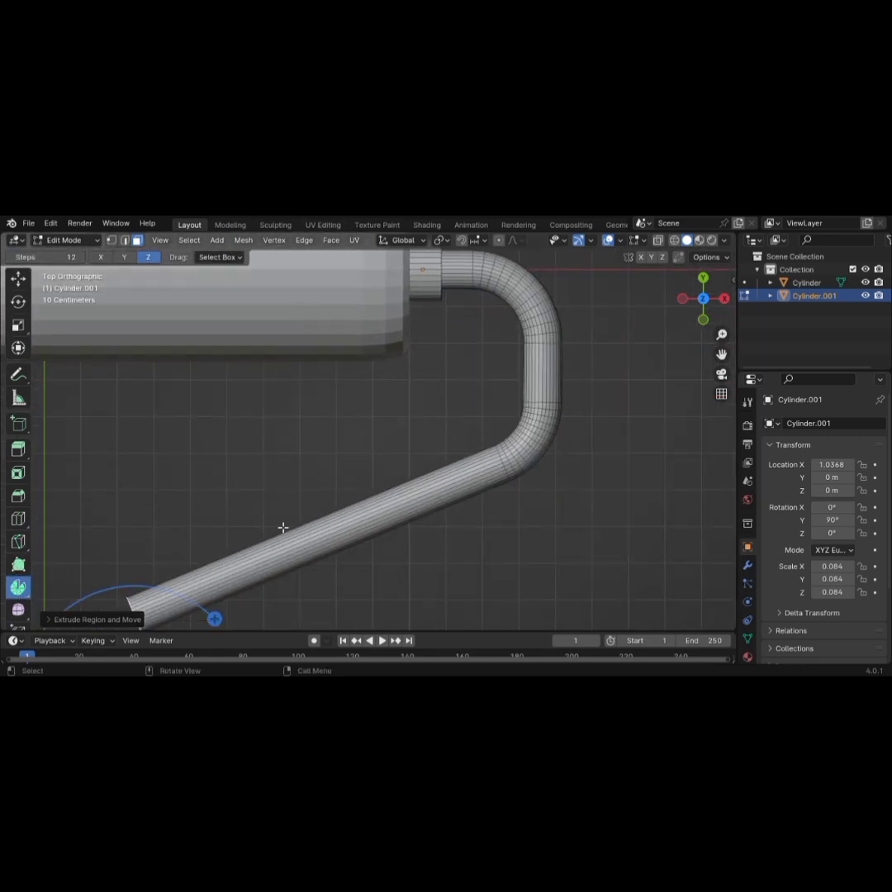
{"action": "middle_click_drag", "start_coordinate": [373, 475], "coordinate": [618, 241], "text": "shift"}
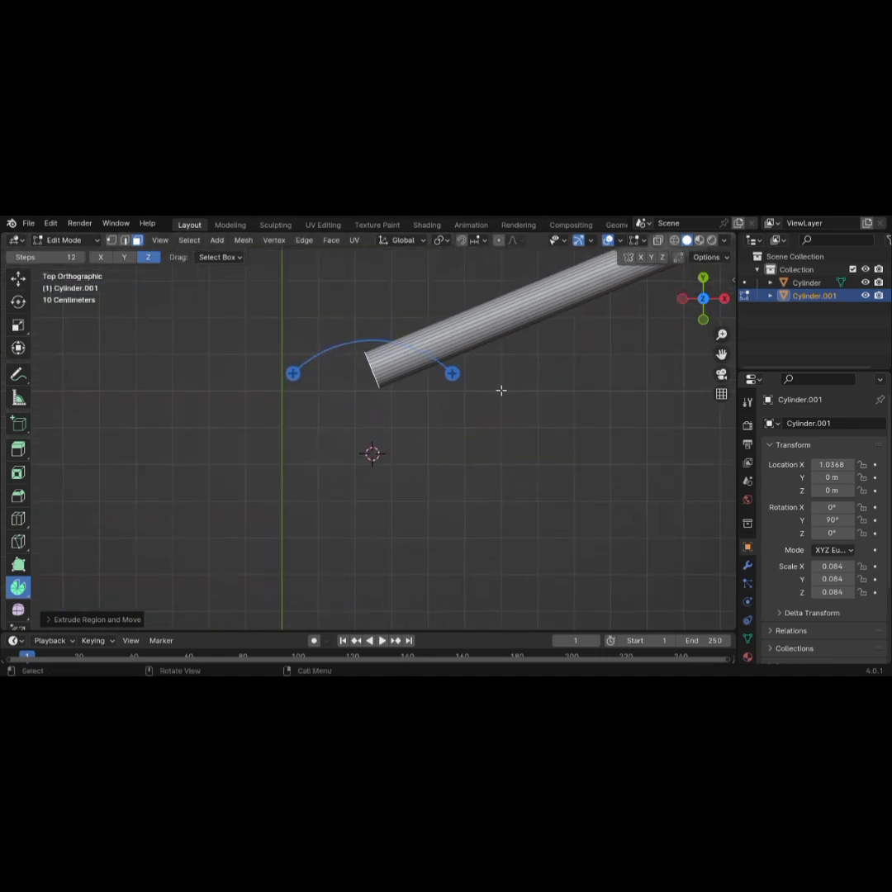
Undo the trial spin, move the 3D cursor closer beneath the diagonal rod, and spin its end face toward negative Y.
{"action": "left_click_drag", "start_coordinate": [452, 373], "coordinate": [394, 390]}
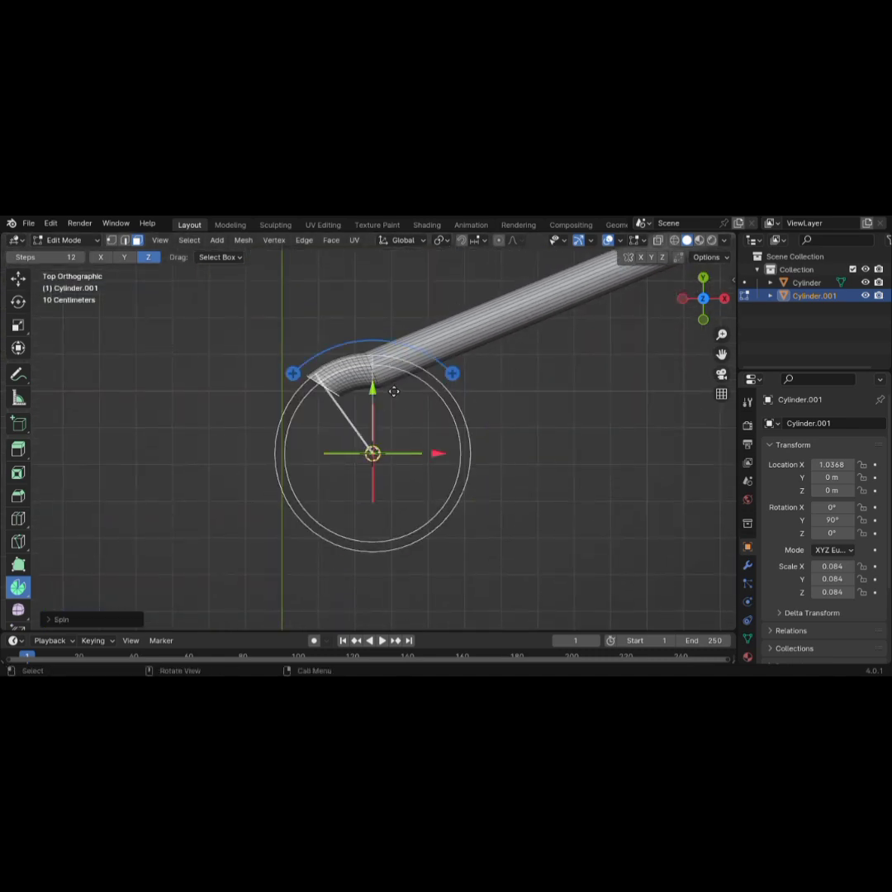
{"action": "key", "text": "ctrl+z"}
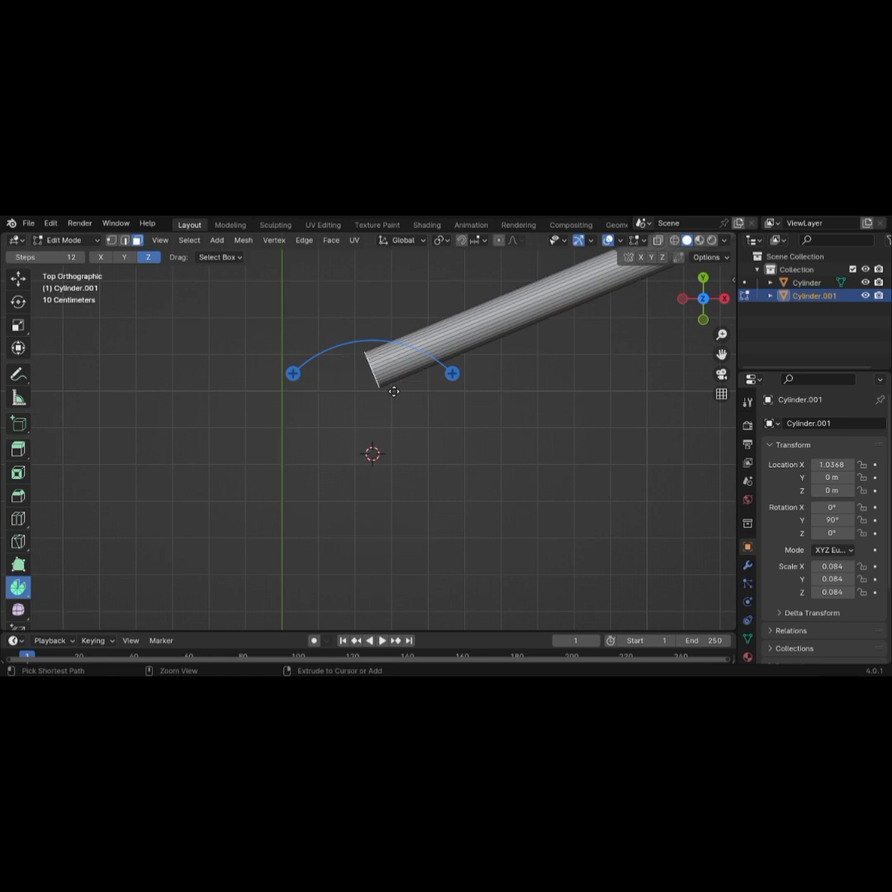
{"action": "right_click", "coordinate": [429, 425], "text": "shift"}
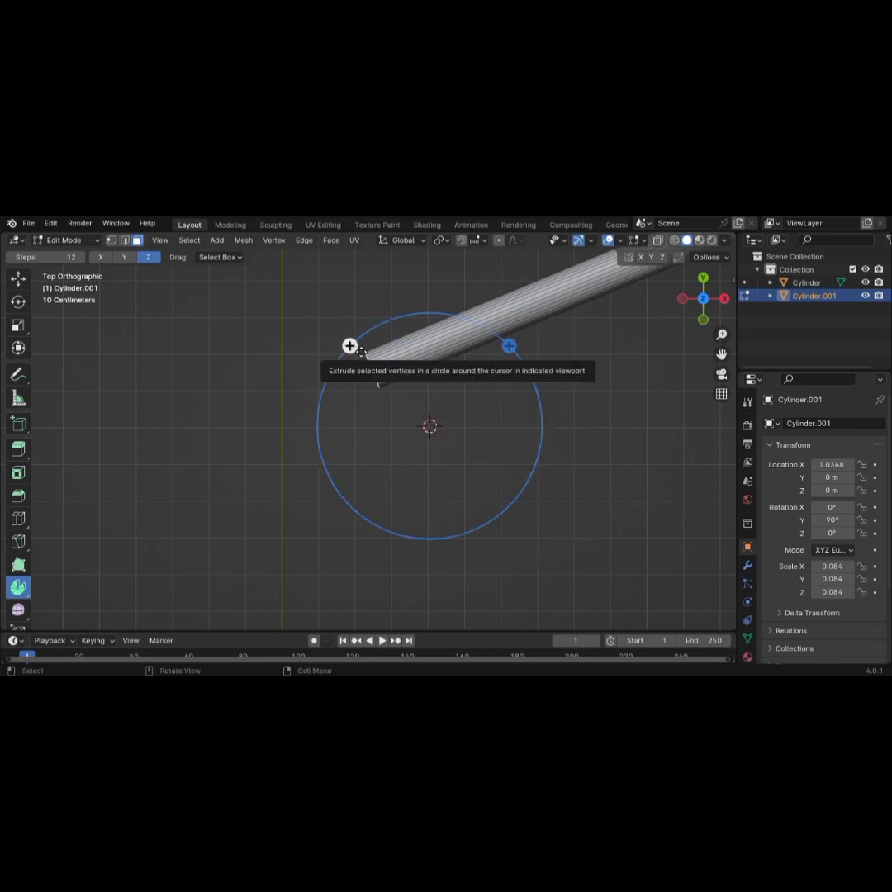
{"action": "left_click_drag", "start_coordinate": [350, 346], "coordinate": [319, 455]}
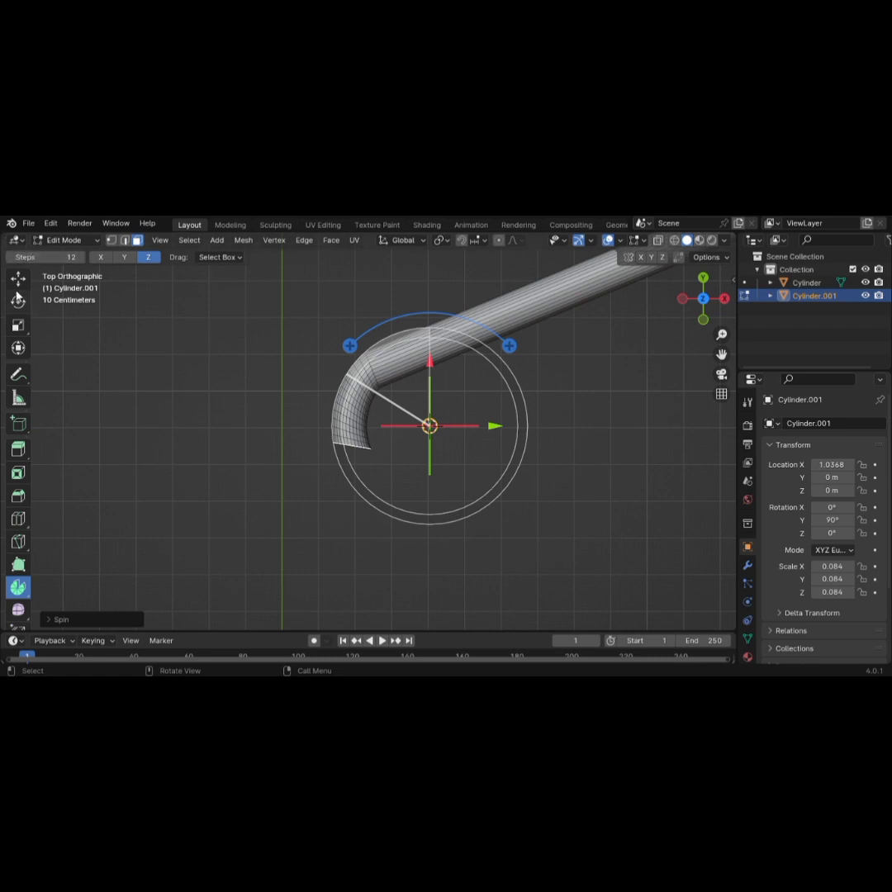
{"action": "scroll", "coordinate": [20, 298], "scroll_direction": "up", "scroll_amount": 3}
{"action": "left_click", "coordinate": [18, 285]}
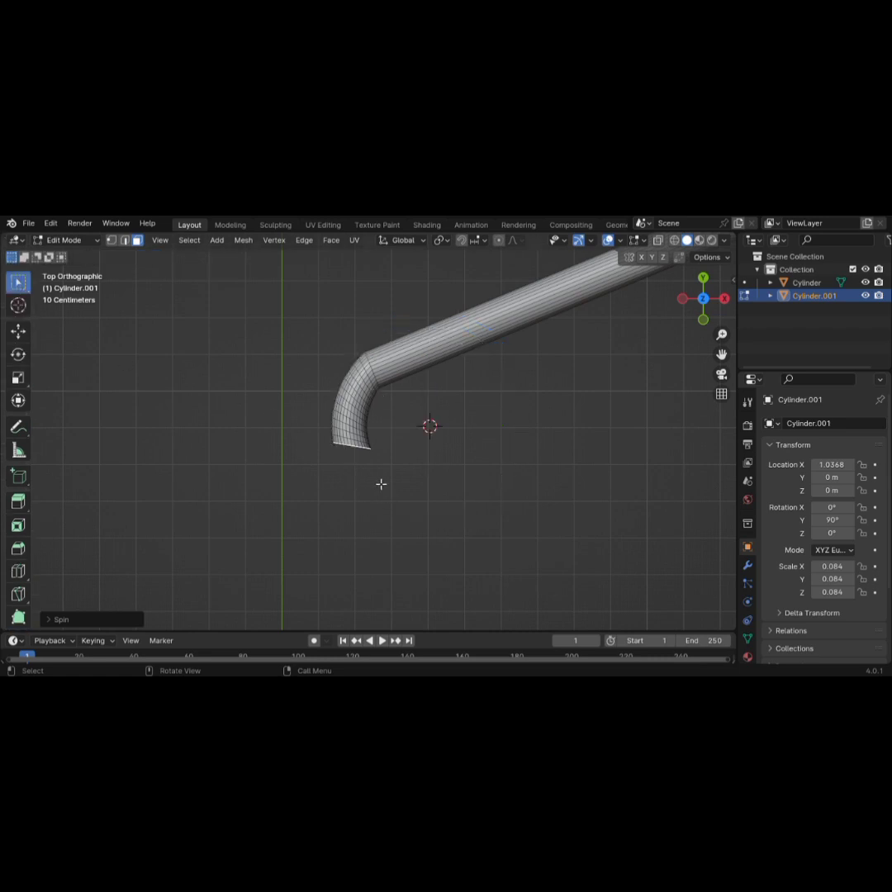
{"action": "type", "text": "sz"}
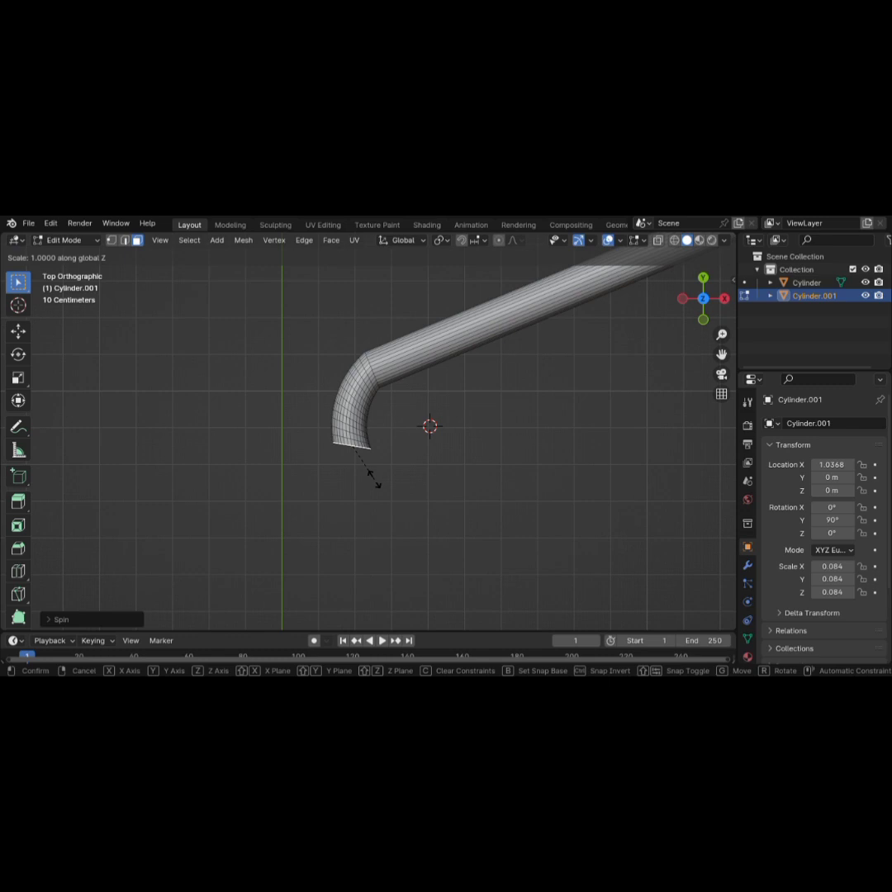
{"action": "type", "text": "0"}
{"action": "key", "text": "Return"}
Straighten the rod's tilted end face by scaling it to 0 along the global Y axis.
{"action": "scroll", "coordinate": [344, 467], "scroll_direction": "down", "scroll_amount": 3}
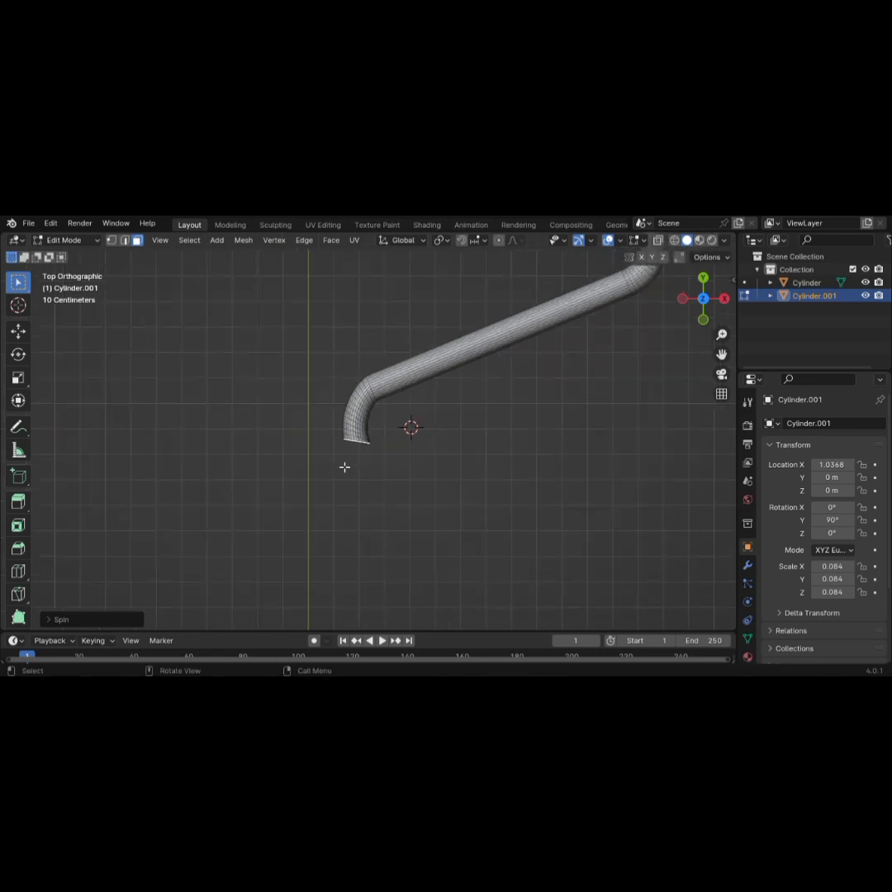
{"action": "type", "text": "sy"}
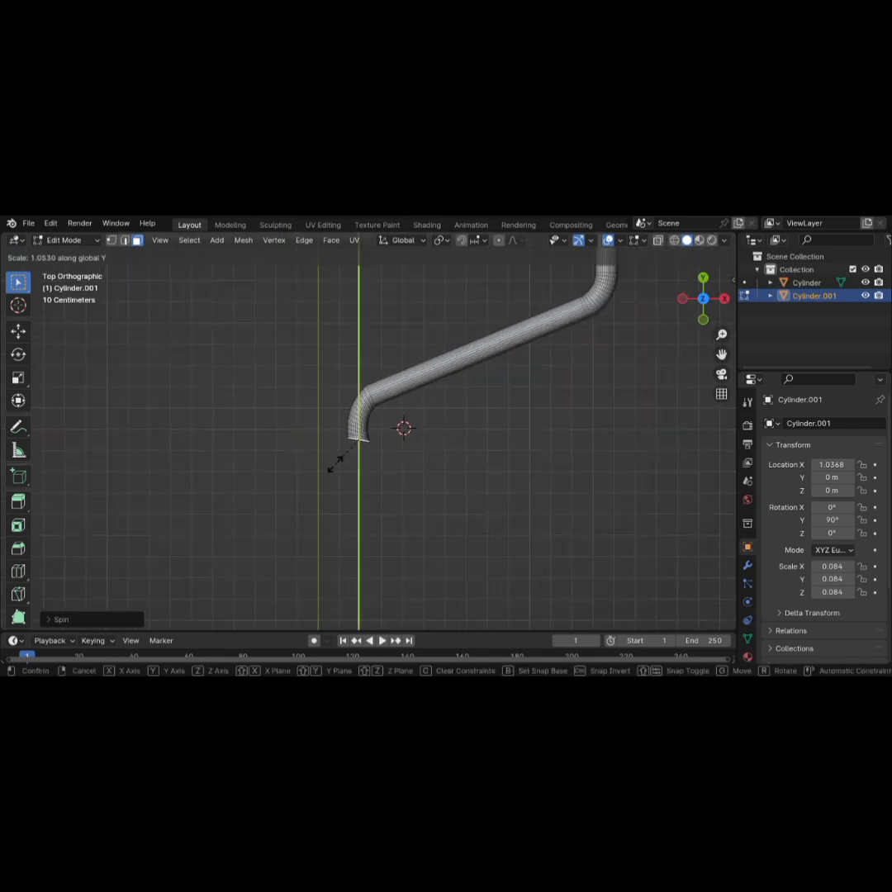
{"action": "type", "text": "0"}
{"action": "key", "text": "Return"}
Extrude the straightened end face a little over 2 m along negative Y as the long handle shaft, and return to Object Mode.
{"action": "scroll", "coordinate": [306, 438], "scroll_direction": "down", "scroll_amount": 5}
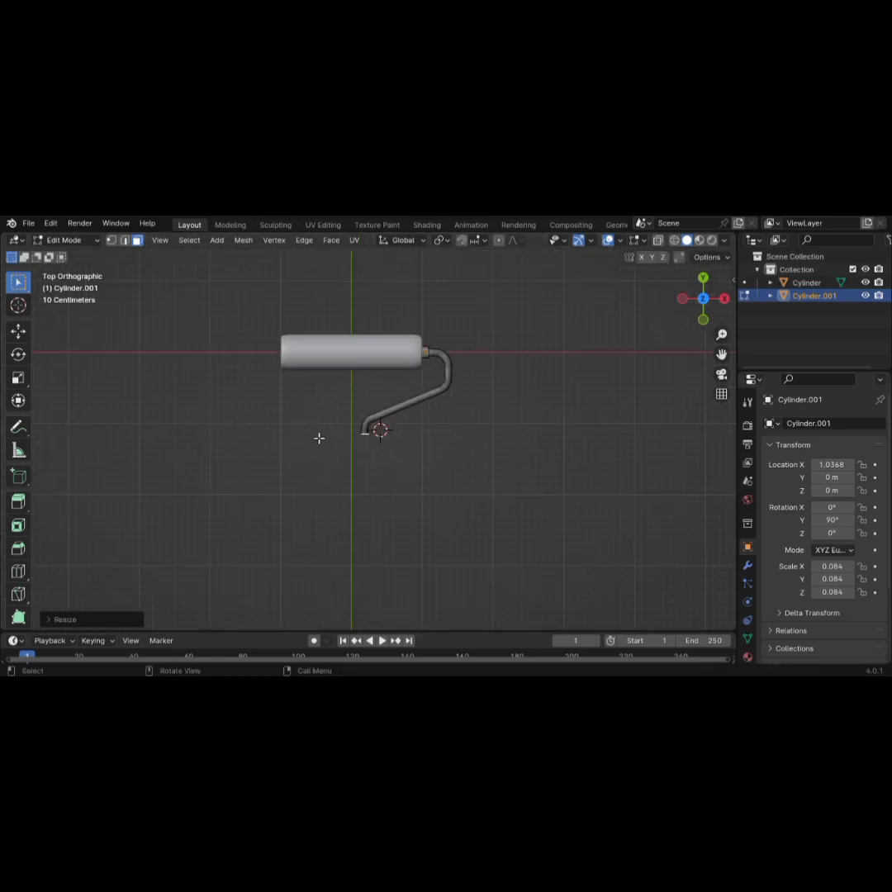
{"action": "key", "text": "e"}
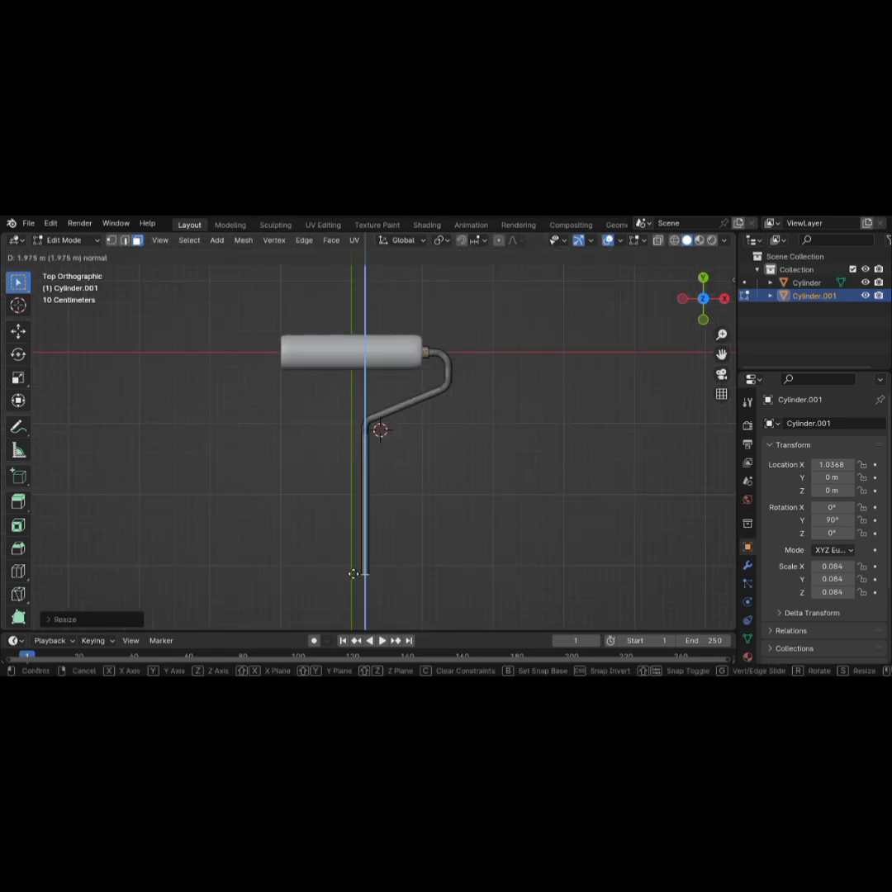
{"action": "left_click", "coordinate": [353, 591]}
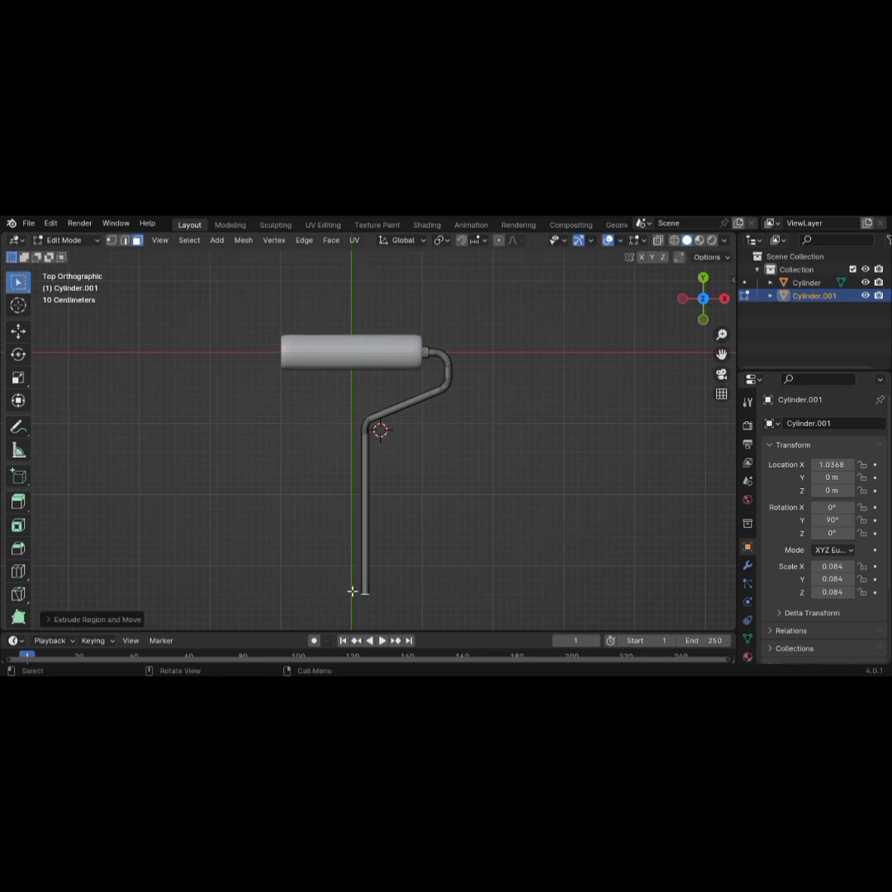
{"action": "scroll", "coordinate": [382, 523], "scroll_direction": "down", "scroll_amount": 3}
{"action": "middle_click_drag", "start_coordinate": [399, 510], "coordinate": [314, 360]}
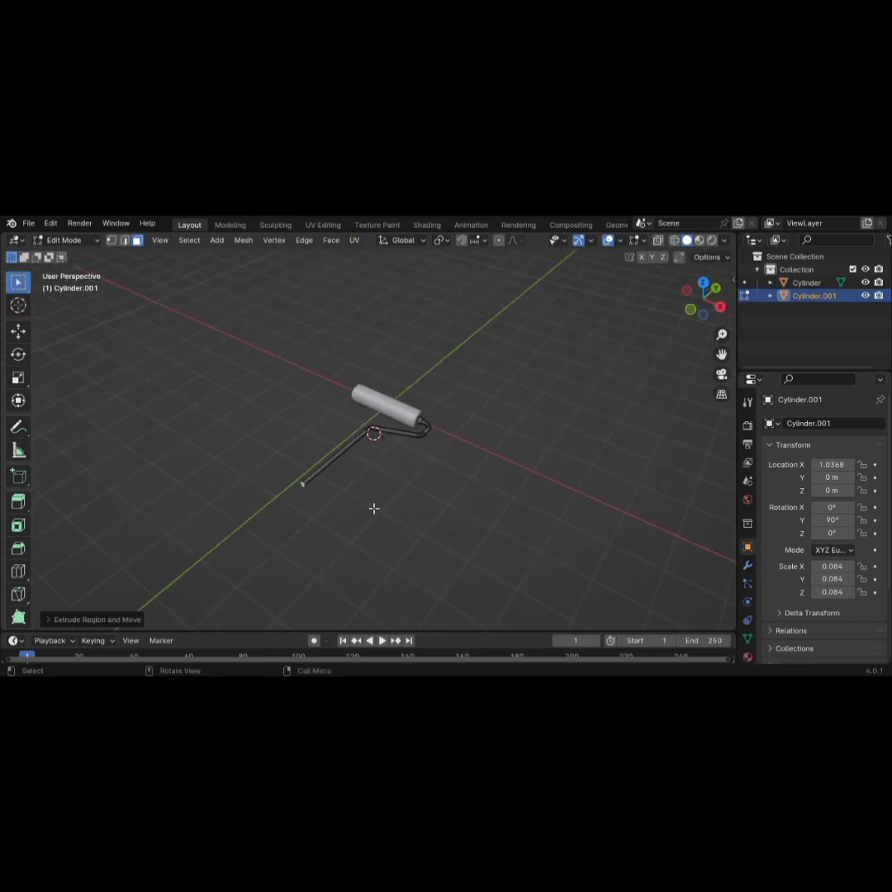
{"action": "scroll", "coordinate": [370, 506], "scroll_direction": "up", "scroll_amount": 3}
{"action": "key", "text": "Tab"}
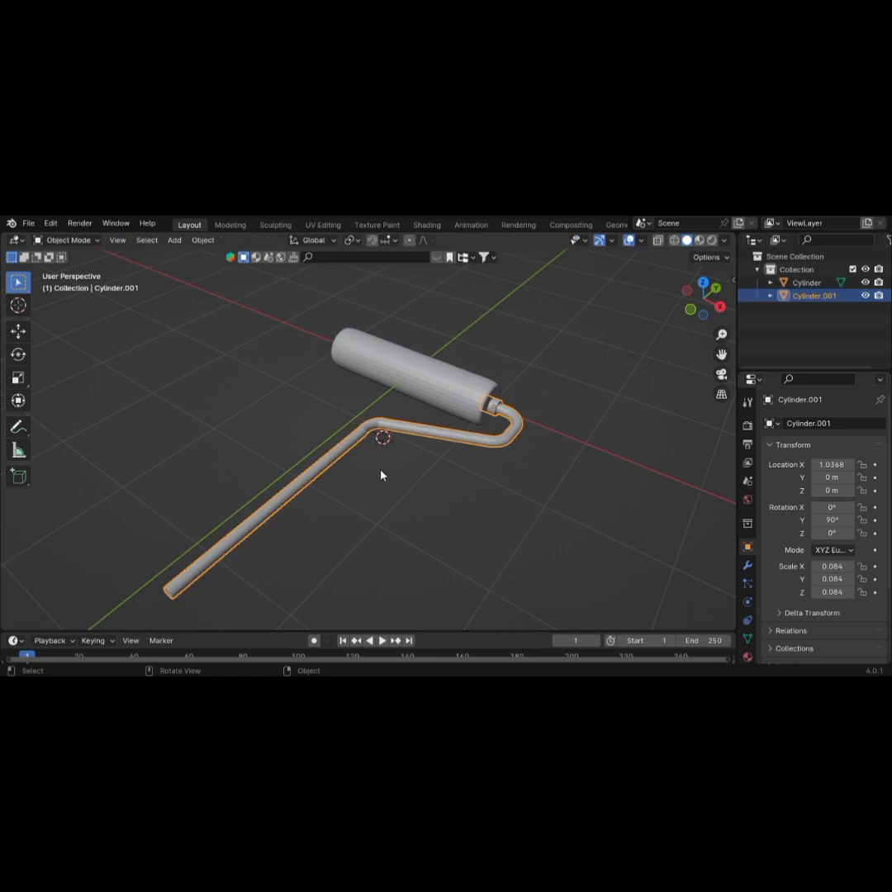
Examine the roller body and the bent handle rod from several sides in Object Mode.
{"action": "scroll", "coordinate": [467, 523], "scroll_direction": "down", "scroll_amount": 3}
{"action": "left_click", "coordinate": [467, 524]}
{"action": "scroll", "coordinate": [411, 409], "scroll_direction": "up", "scroll_amount": 3}
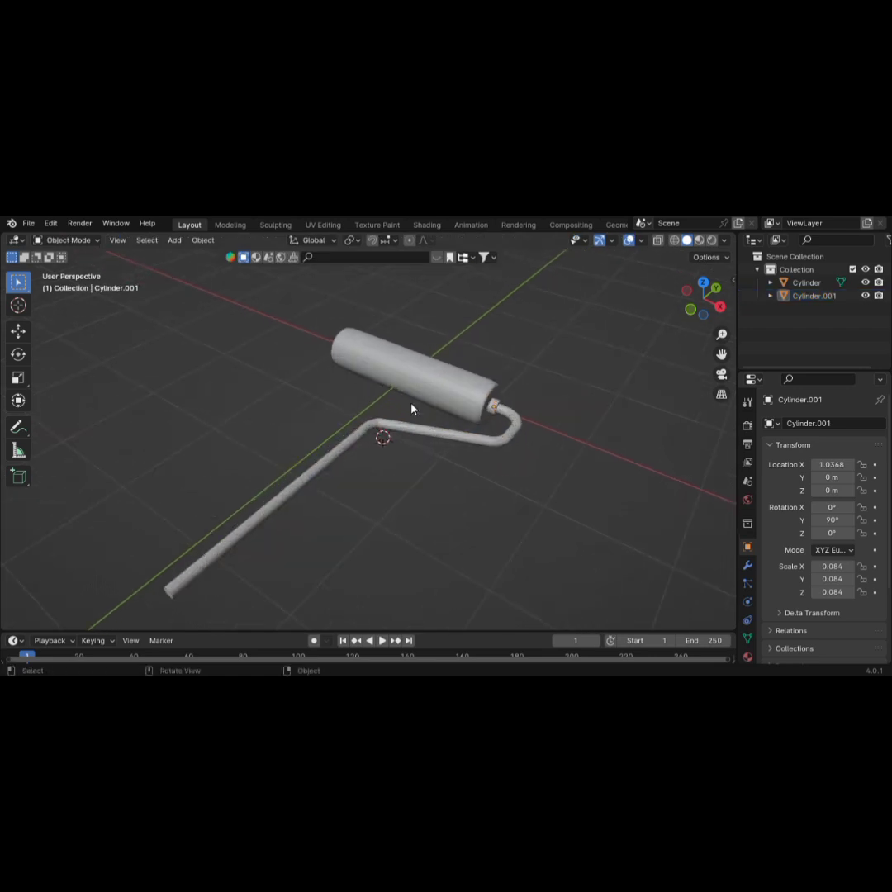
{"action": "left_click", "coordinate": [463, 386]}
{"action": "left_click", "coordinate": [460, 440]}
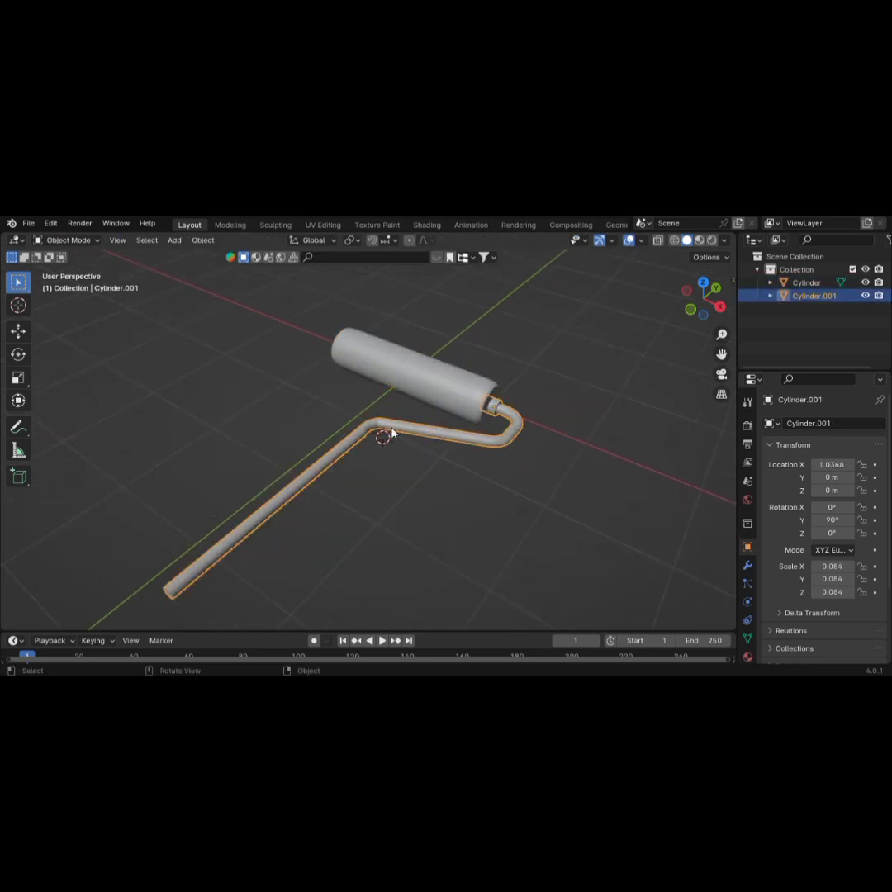
{"action": "middle_click_drag", "start_coordinate": [392, 432], "coordinate": [450, 468]}
{"action": "scroll", "coordinate": [453, 471], "scroll_direction": "down", "scroll_amount": 2}
{"action": "scroll", "coordinate": [449, 476], "scroll_direction": "up", "scroll_amount": 7}
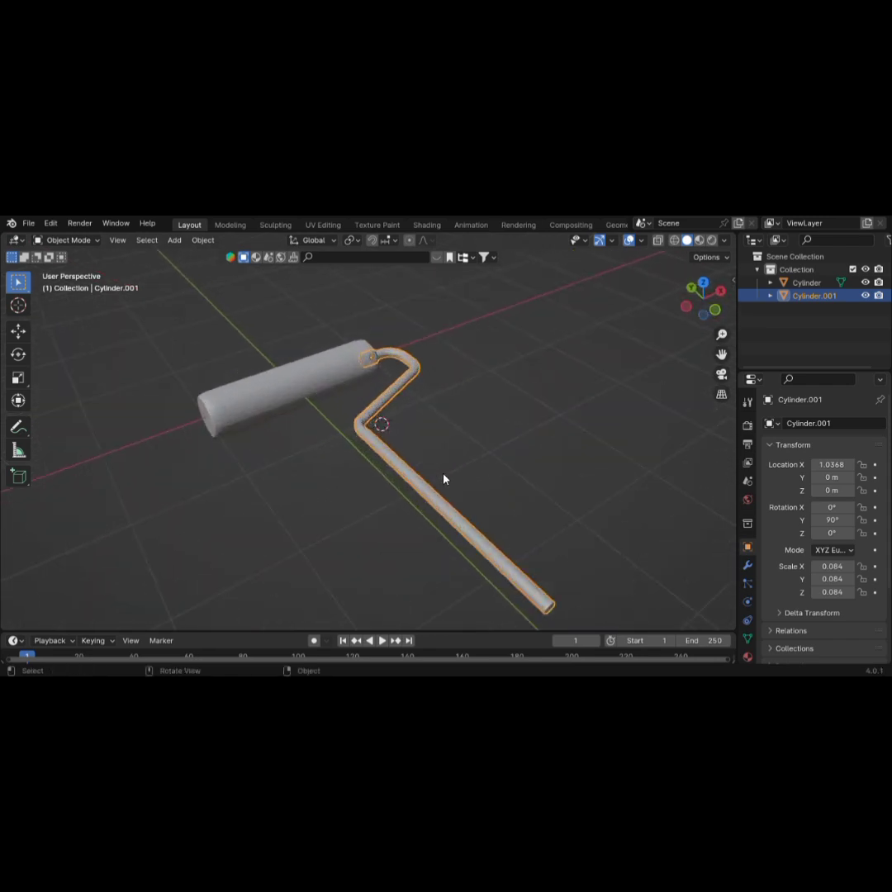
{"action": "middle_click_drag", "start_coordinate": [333, 485], "coordinate": [358, 485]}
Add a dense series of evenly spaced loop cuts around the roller body, along its long side faces.
{"action": "left_click", "coordinate": [259, 425]}
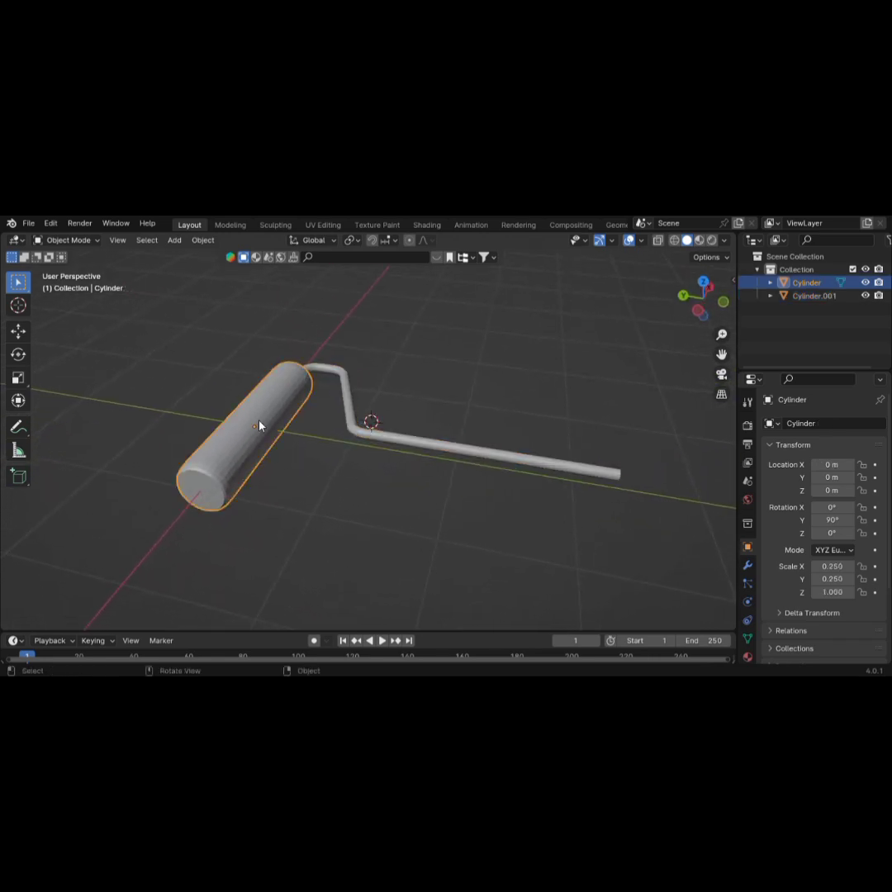
{"action": "left_click", "coordinate": [744, 567]}
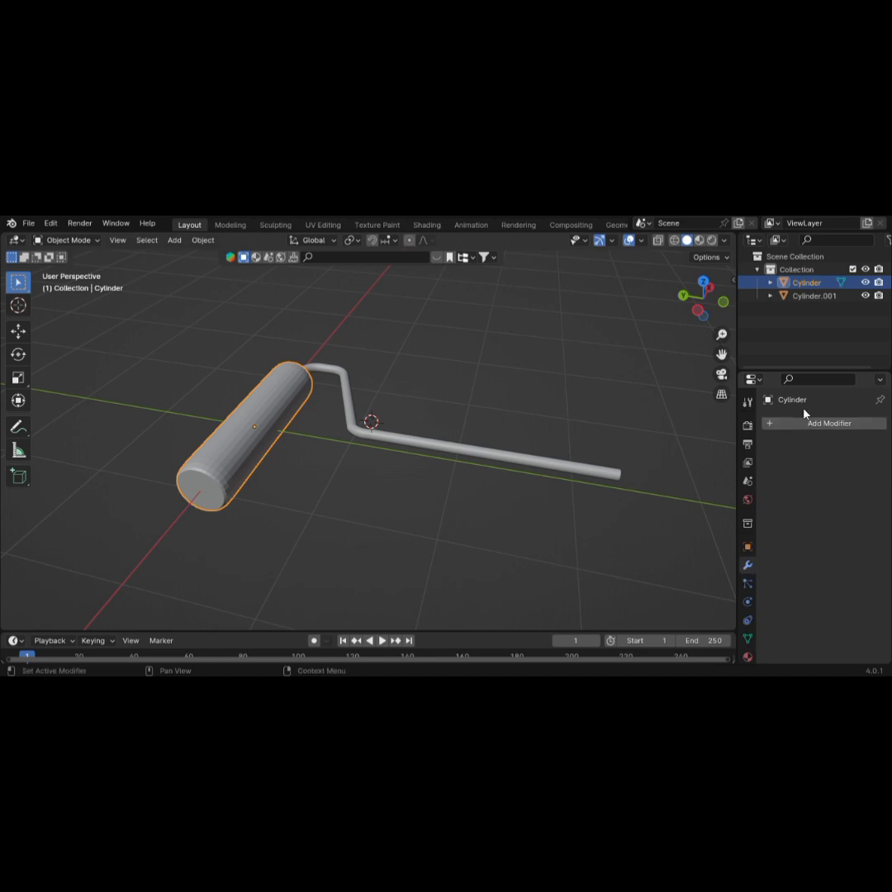
{"action": "right_click", "coordinate": [248, 442]}
{"action": "mouse_move", "coordinate": [248, 442]}
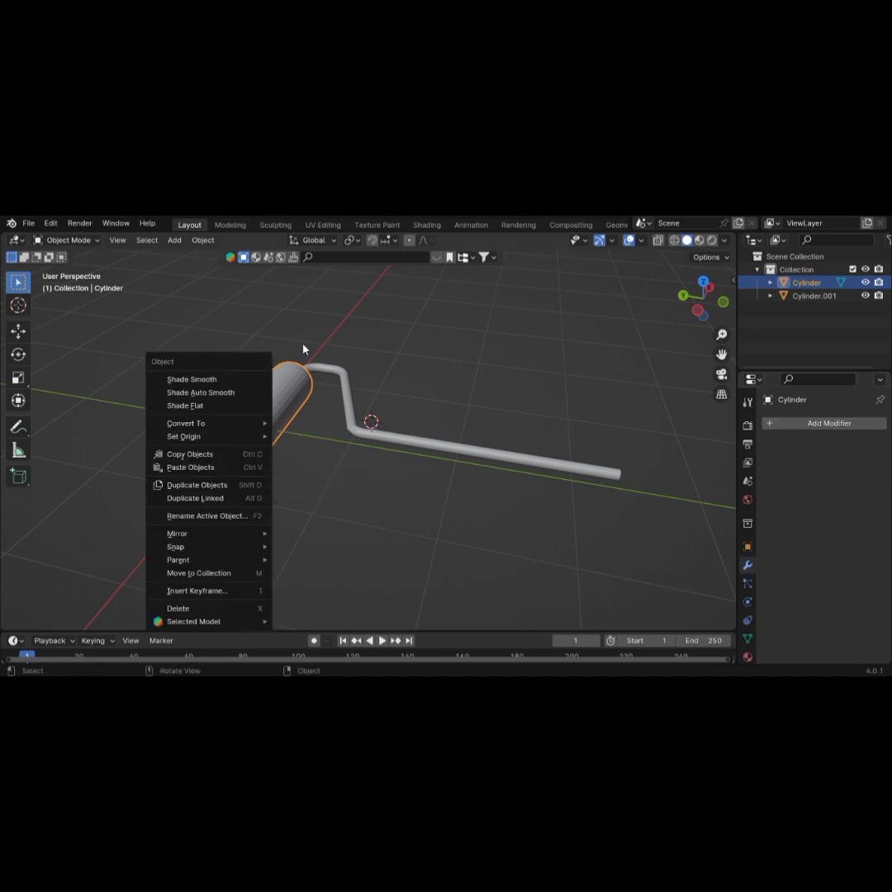
{"action": "key", "text": "Escape"}
{"action": "key", "text": "Tab"}
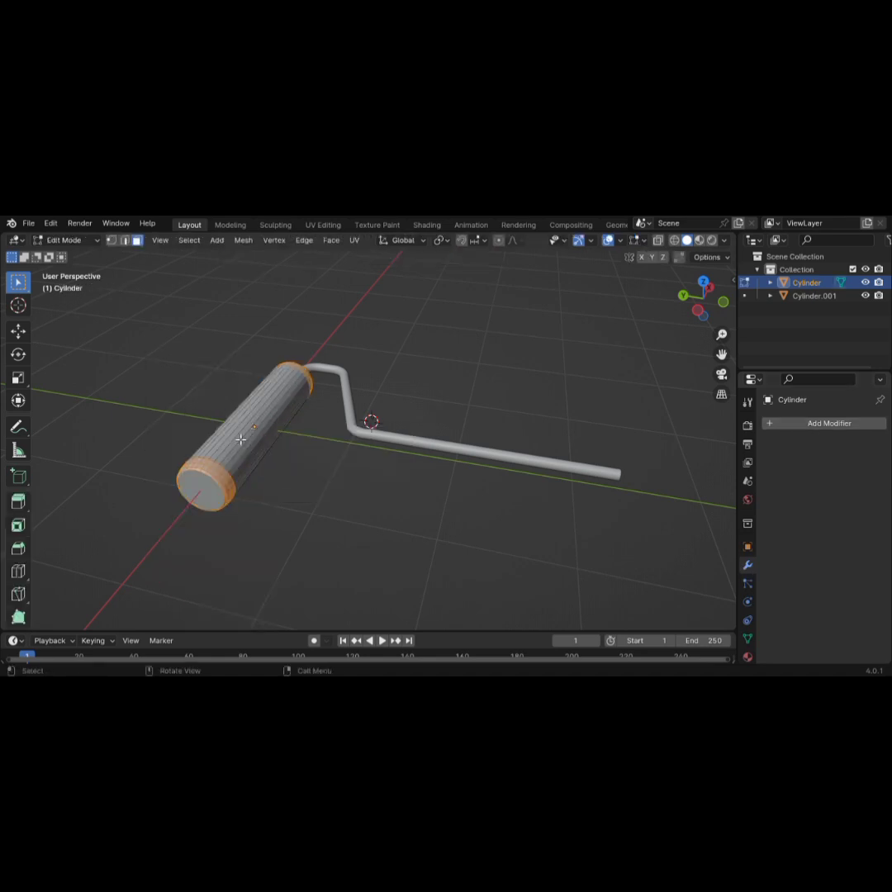
{"action": "key", "text": "alt+a"}
{"action": "key", "text": "ctrl+r"}
{"action": "scroll", "coordinate": [240, 439], "scroll_direction": "up", "scroll_amount": 6}
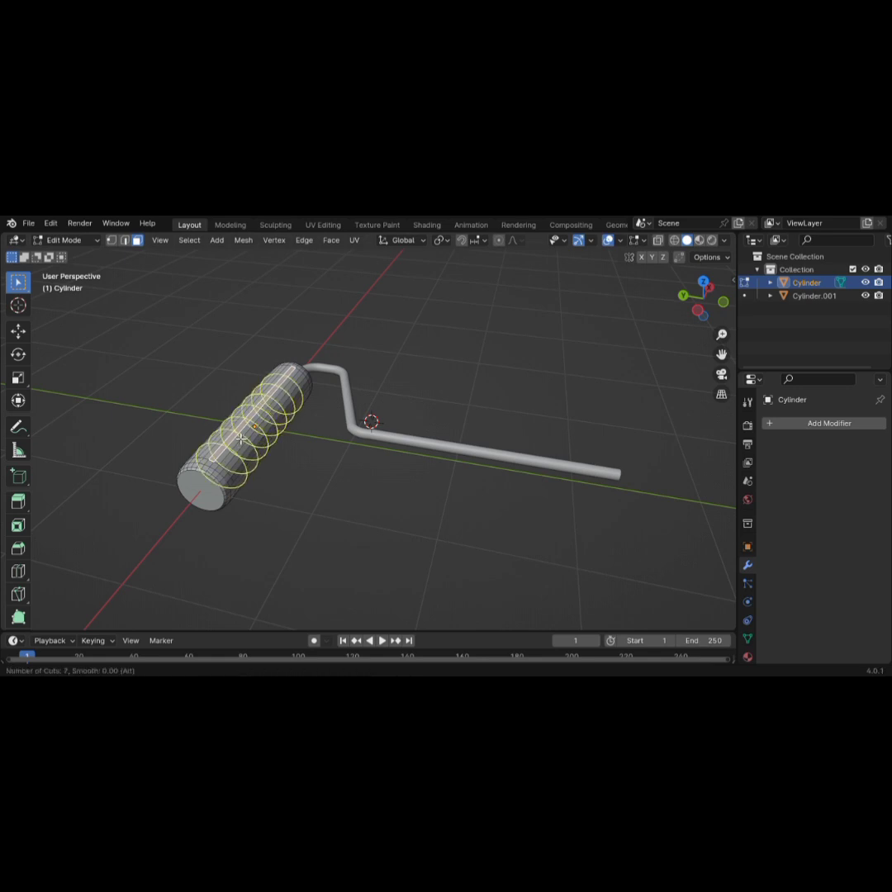
{"action": "scroll", "coordinate": [240, 438], "scroll_direction": "up", "scroll_amount": 12}
{"action": "left_click", "coordinate": [240, 438]}
{"action": "right_click", "coordinate": [240, 439]}
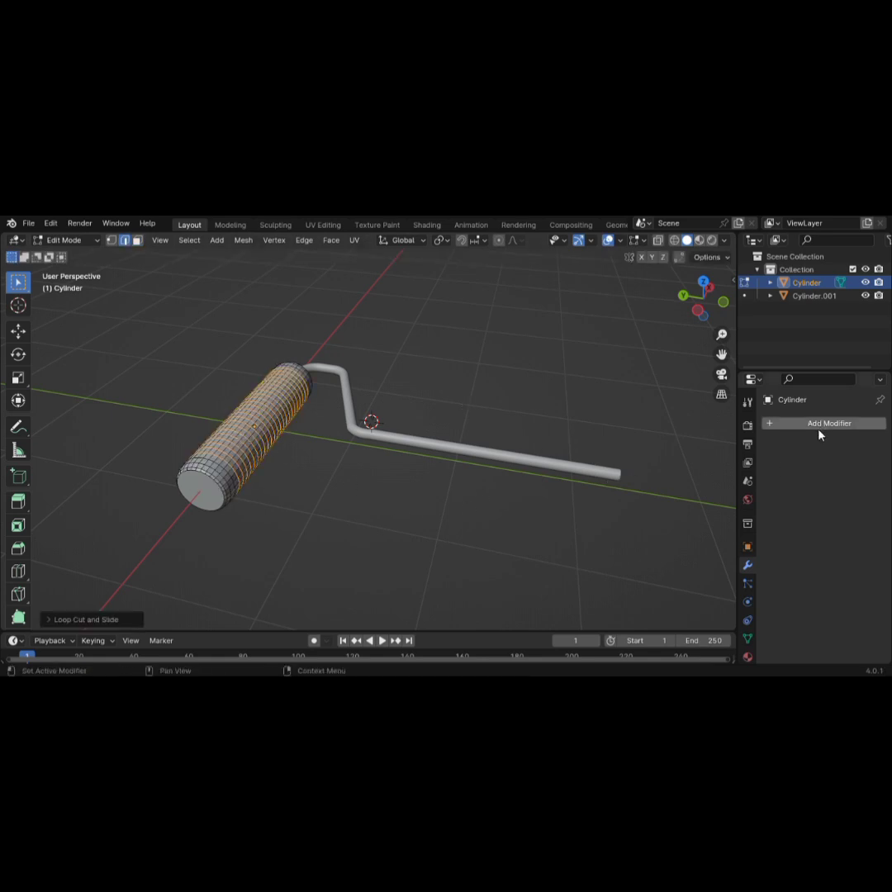
Add a Displace modifier to the roller body and return to Object Mode.
{"action": "key", "text": "a"}
{"action": "left_click", "coordinate": [854, 425]}
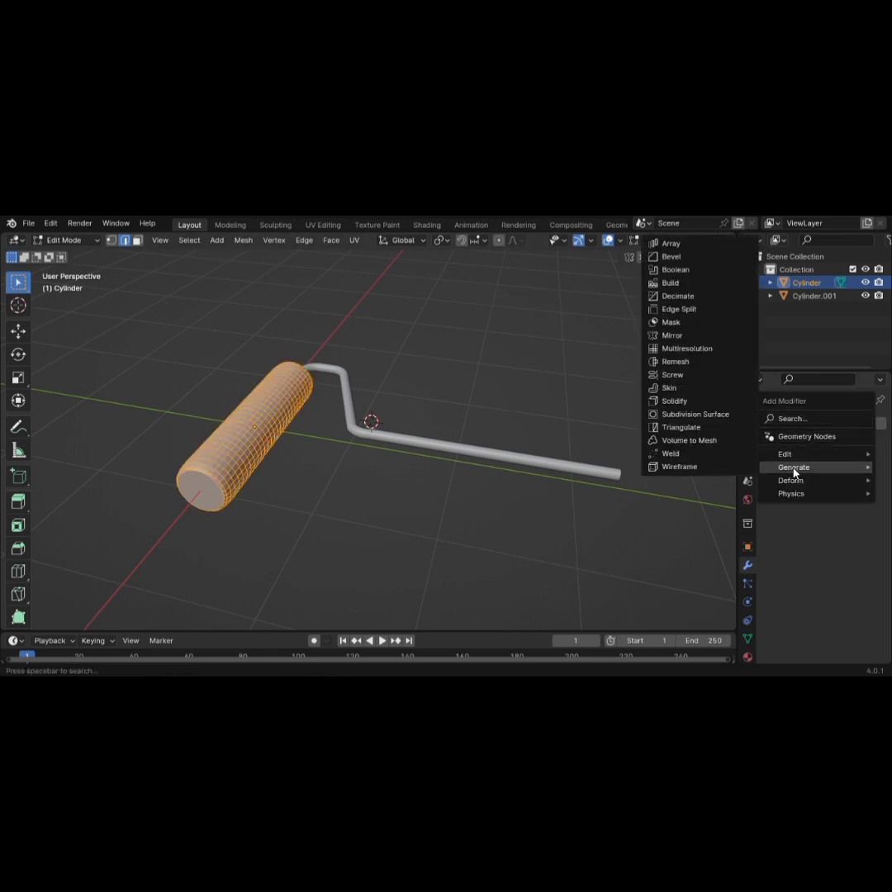
{"action": "mouse_move", "coordinate": [792, 482]}
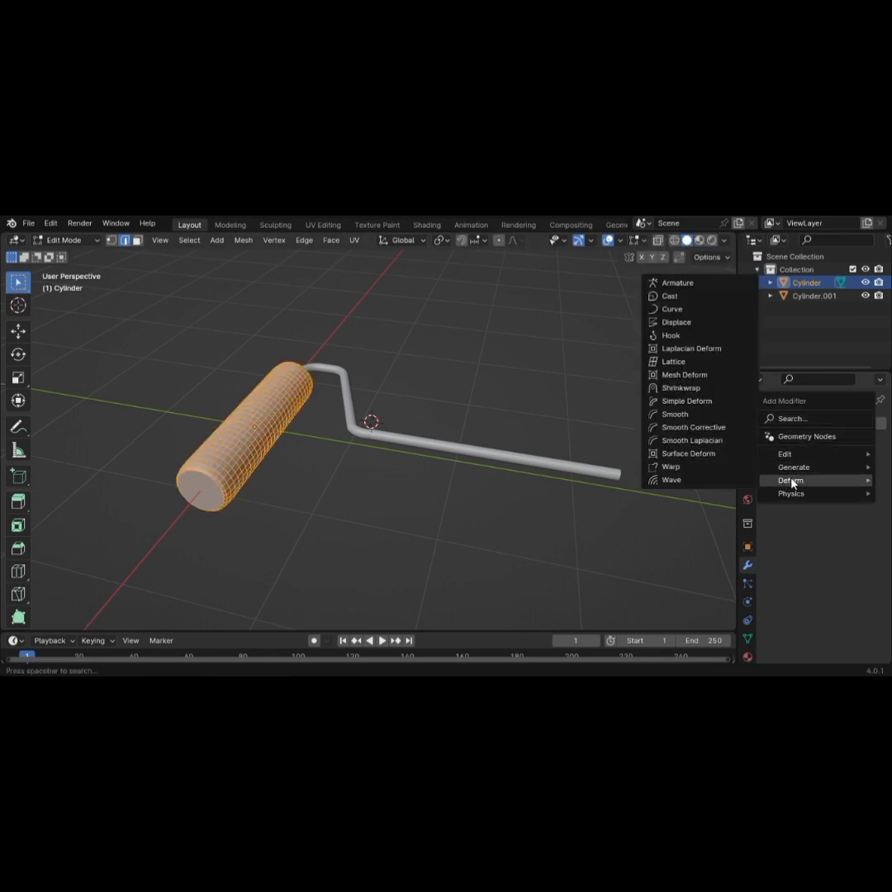
{"action": "left_click", "coordinate": [675, 322]}
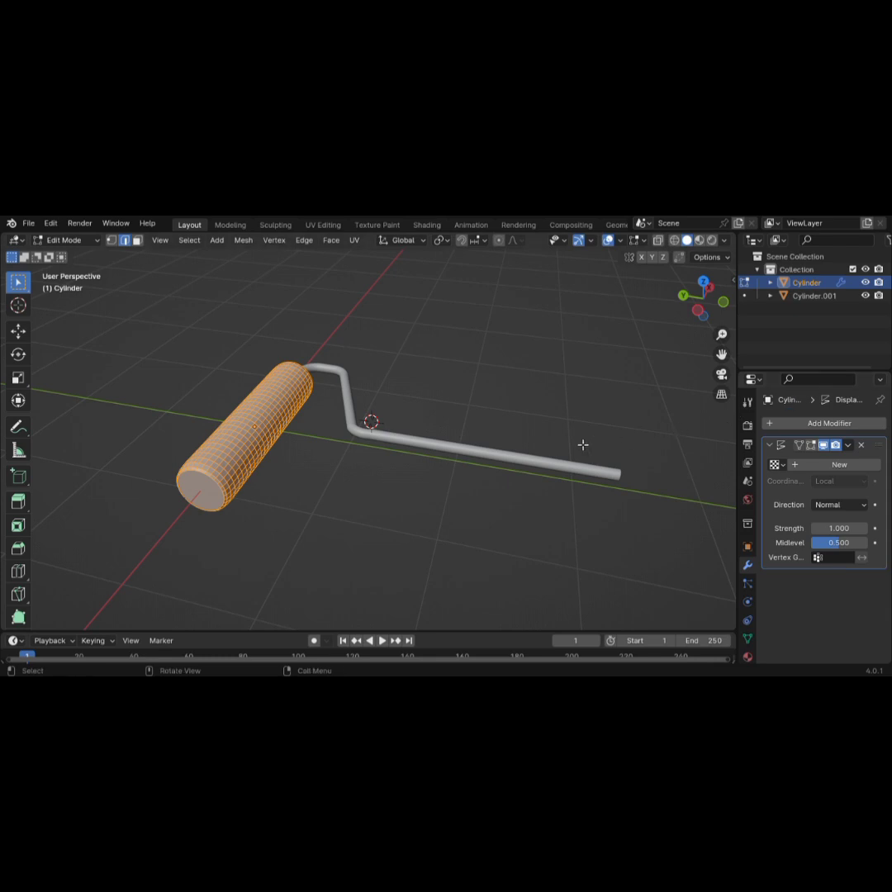
{"action": "key", "text": "Tab"}
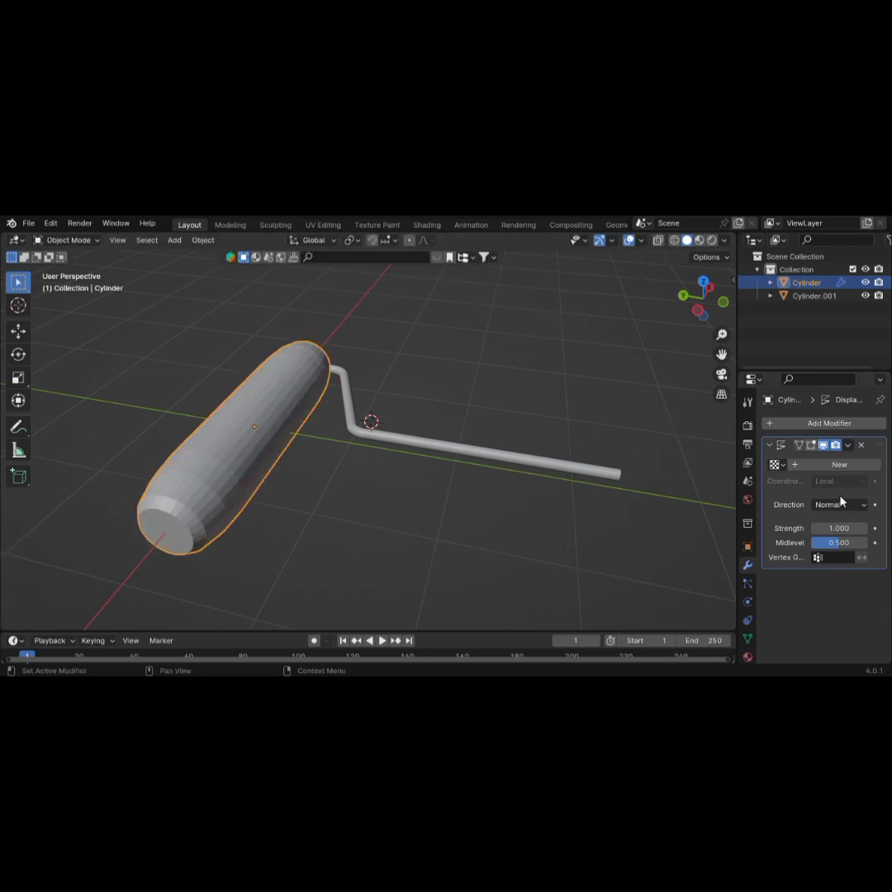
Create a new texture for the roller body's Displace modifier and set its type to Clouds.
{"action": "scroll", "coordinate": [750, 650], "scroll_direction": "down", "scroll_amount": 2}
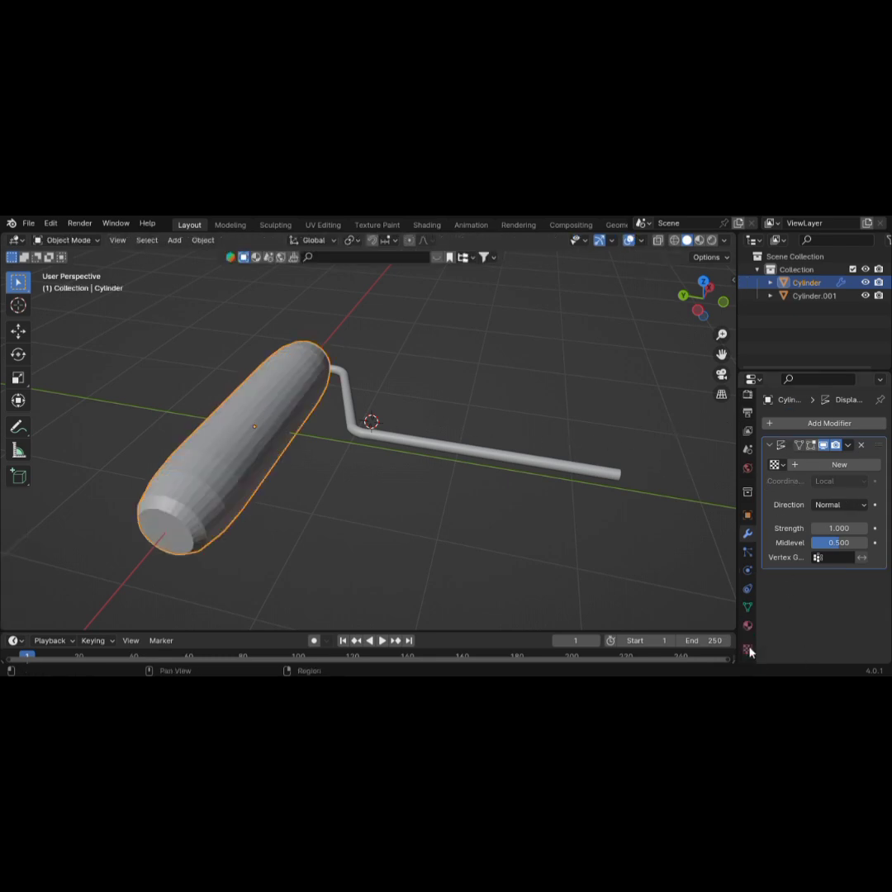
{"action": "left_click", "coordinate": [749, 648]}
{"action": "left_click", "coordinate": [799, 444]}
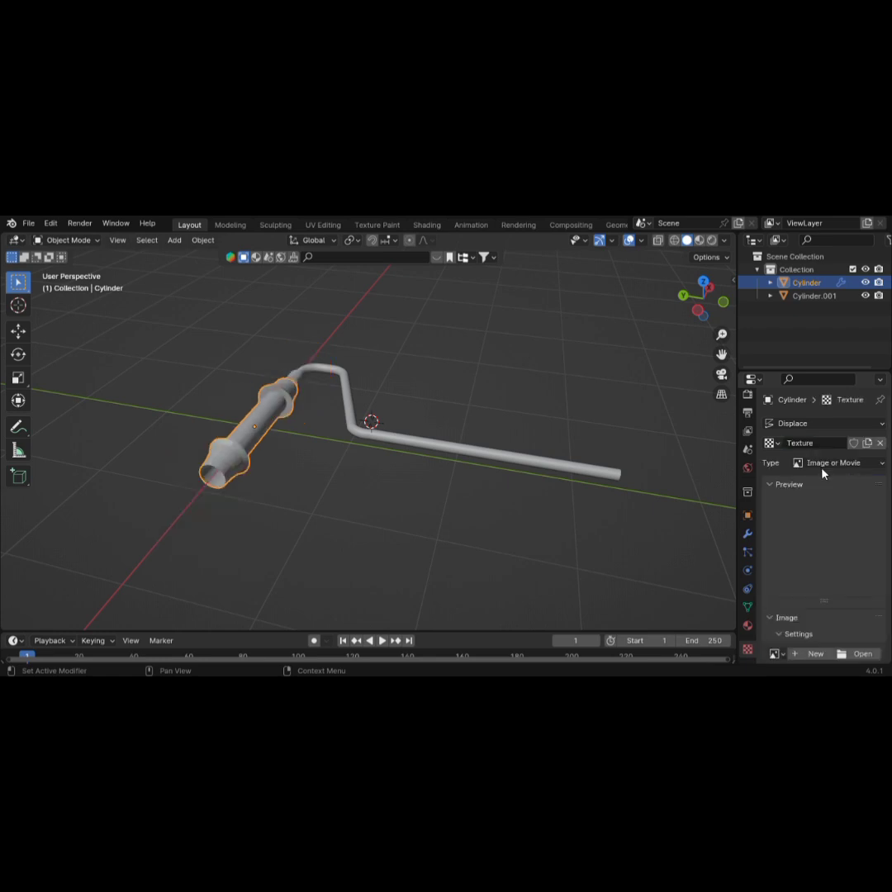
{"action": "left_click", "coordinate": [824, 462]}
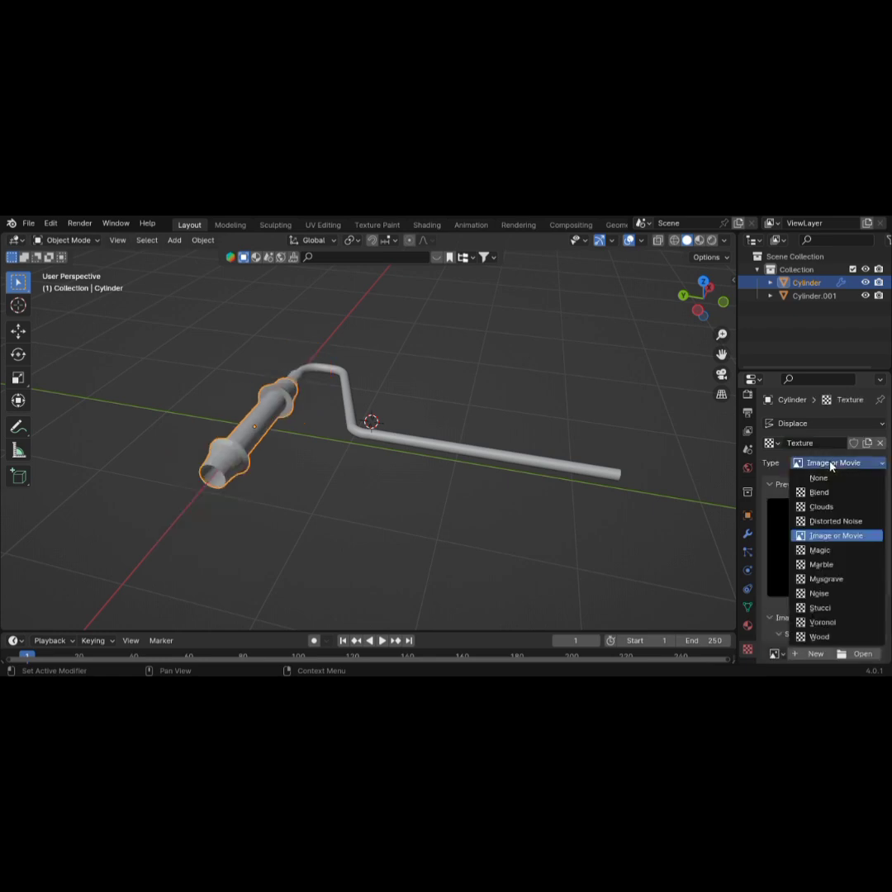
{"action": "left_click", "coordinate": [821, 506]}
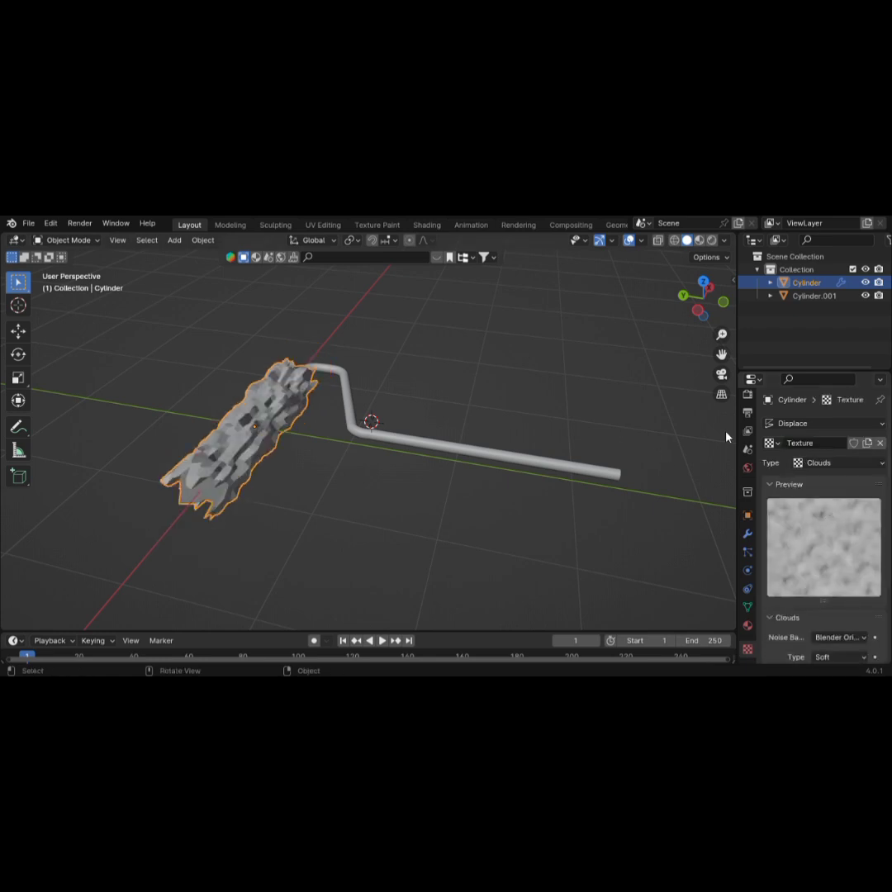
Set the Clouds texture's size to 0.09.
{"action": "scroll", "coordinate": [805, 578], "scroll_direction": "down", "scroll_amount": 2}
{"action": "scroll", "coordinate": [802, 577], "scroll_direction": "down", "scroll_amount": 2}
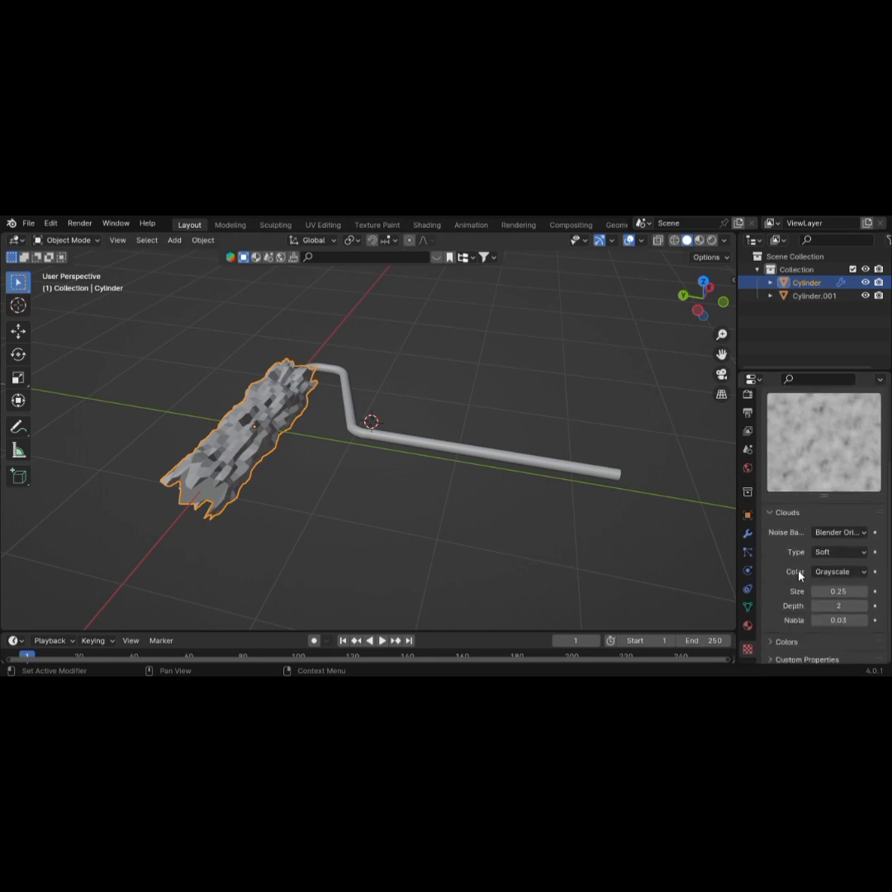
{"action": "left_click_drag", "start_coordinate": [837, 591], "coordinate": [805, 591]}
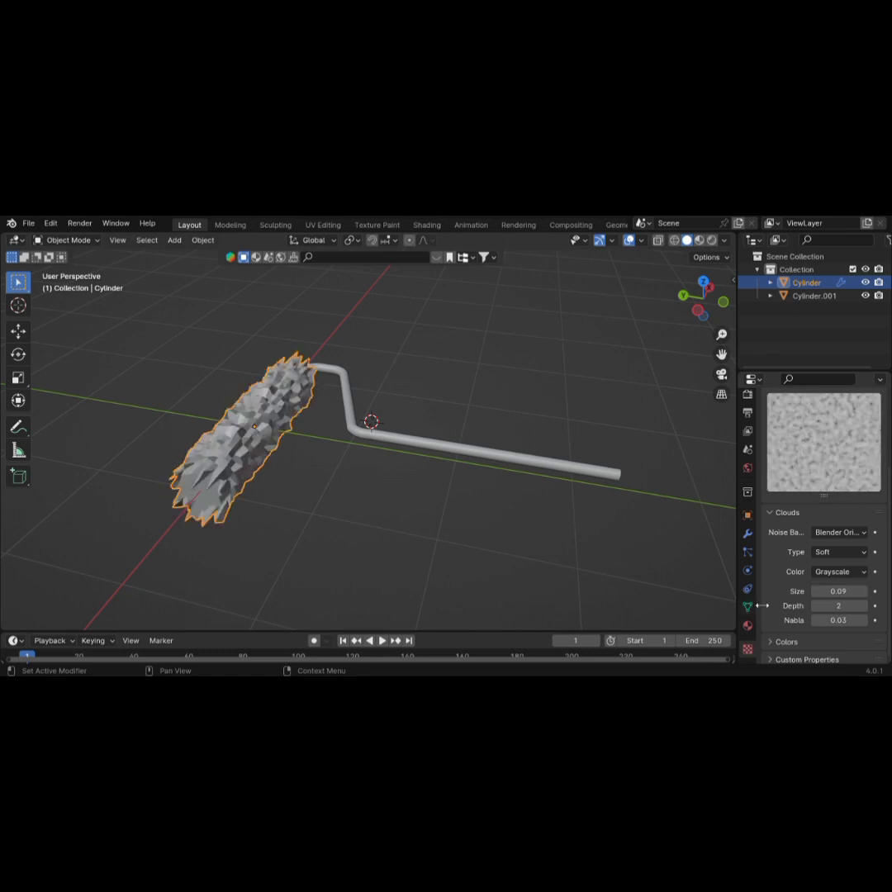
Set the Displace modifier's strength to 0.100.
{"action": "left_click", "coordinate": [747, 535]}
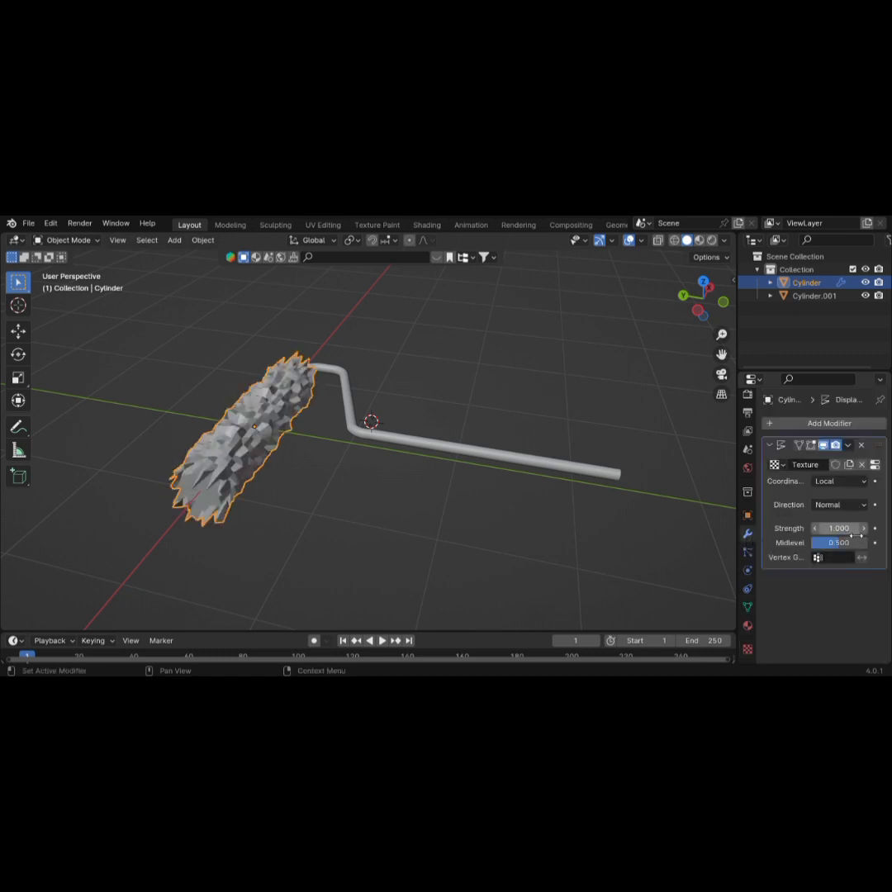
{"action": "left_click_drag", "start_coordinate": [847, 529], "coordinate": [809, 529]}
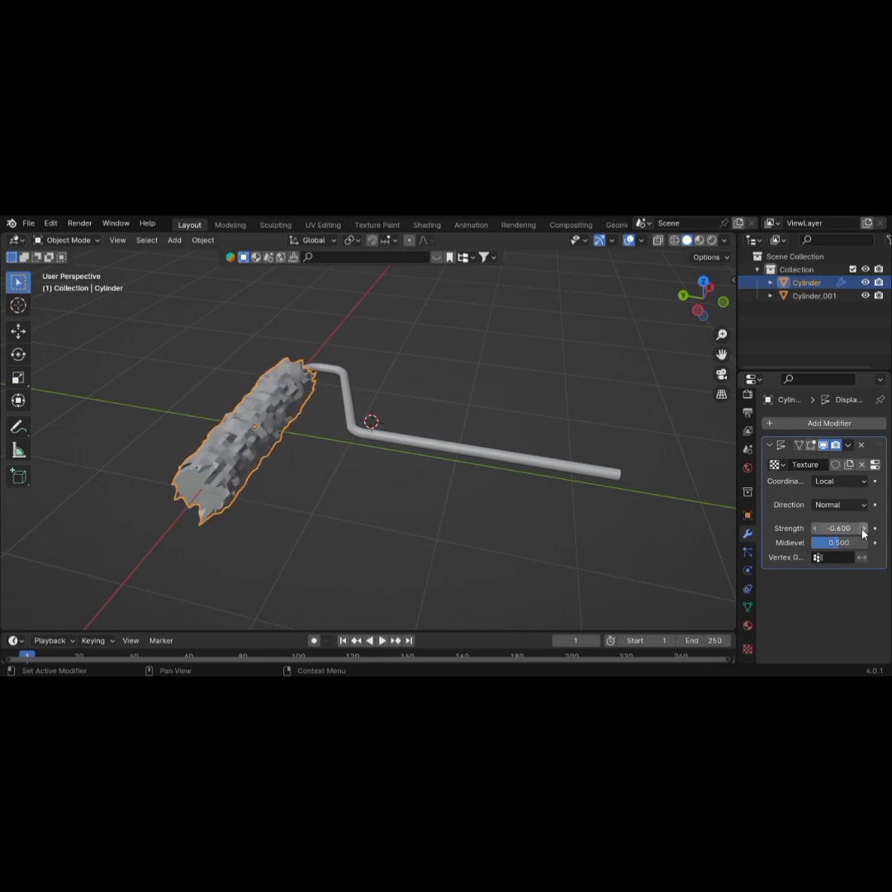
{"action": "left_click", "coordinate": [864, 529]}
{"action": "left_click", "coordinate": [863, 528]}
{"action": "left_click", "coordinate": [864, 528]}
{"action": "left_click", "coordinate": [864, 528]}
{"action": "left_click", "coordinate": [863, 528]}
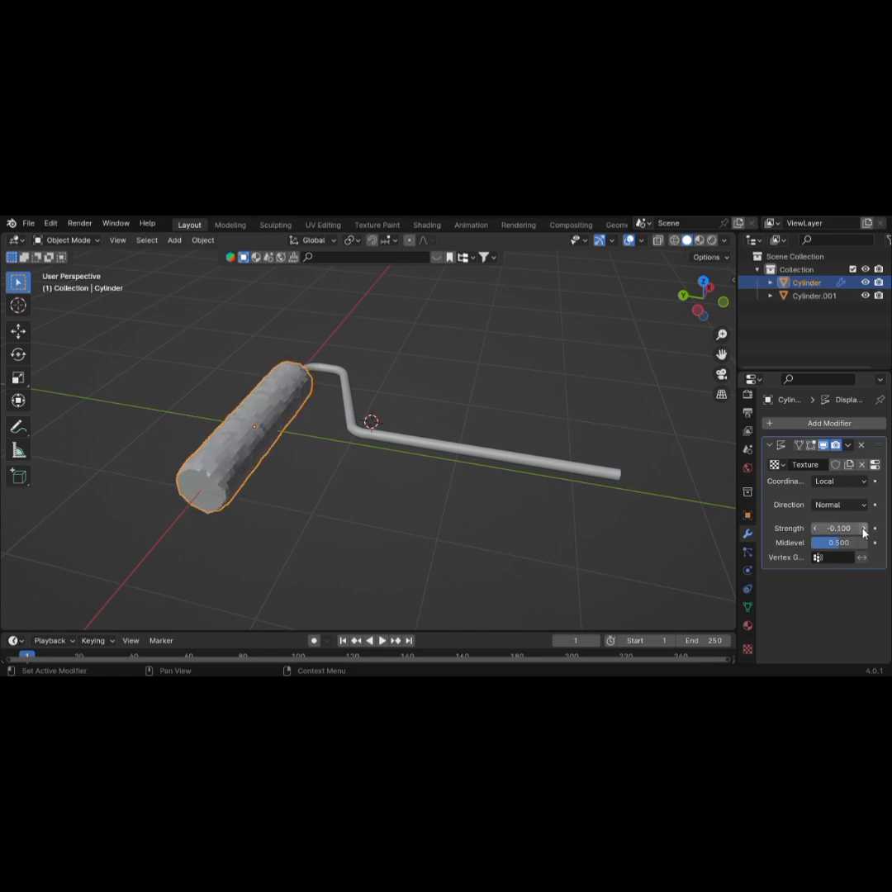
{"action": "left_click", "coordinate": [863, 529]}
{"action": "left_click", "coordinate": [863, 528]}
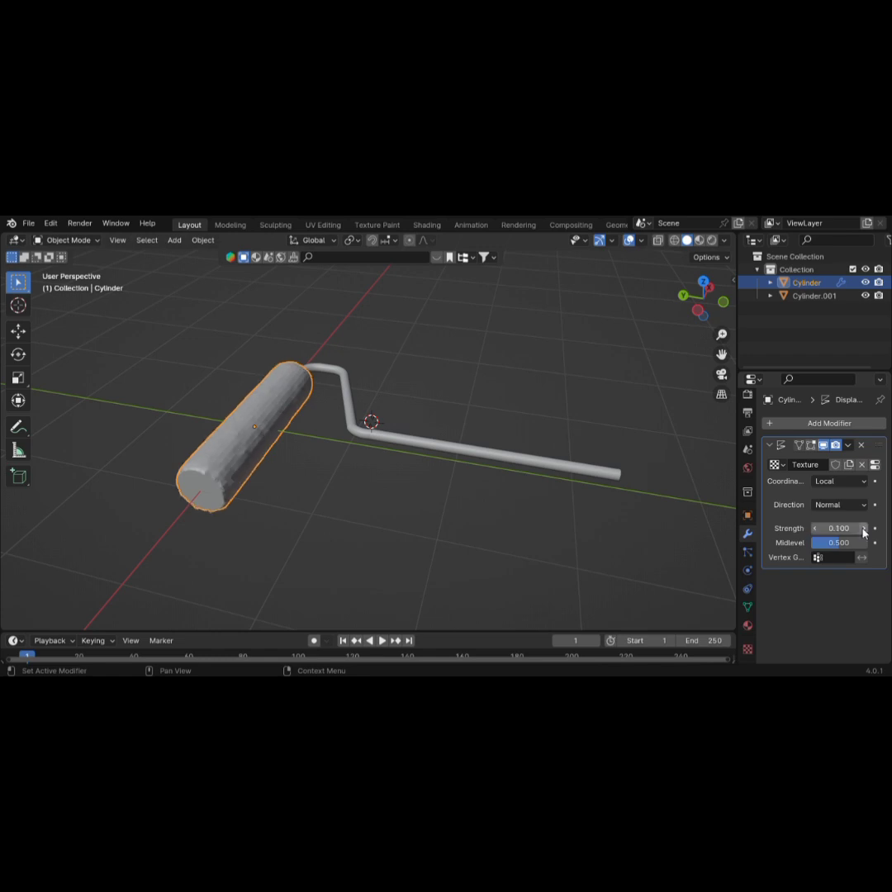
Add a Subdivision Surface modifier to the roller body and place it above the Displace modifier in the stack.
{"action": "left_click", "coordinate": [771, 446]}
{"action": "left_click", "coordinate": [800, 424]}
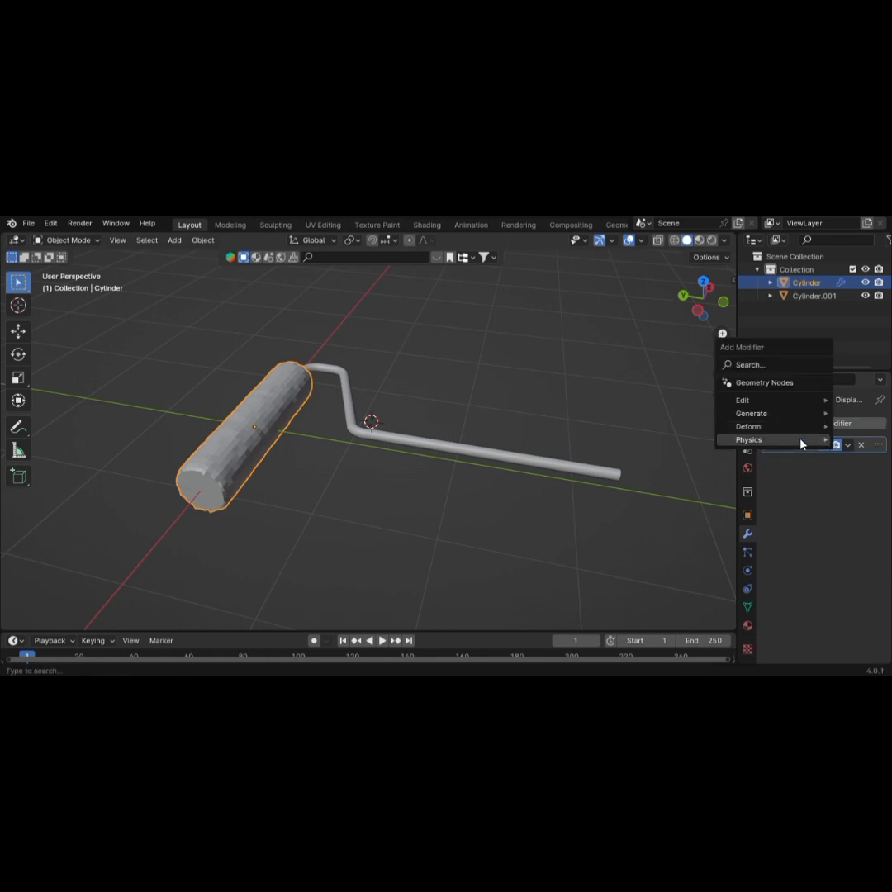
{"action": "mouse_move", "coordinate": [772, 422]}
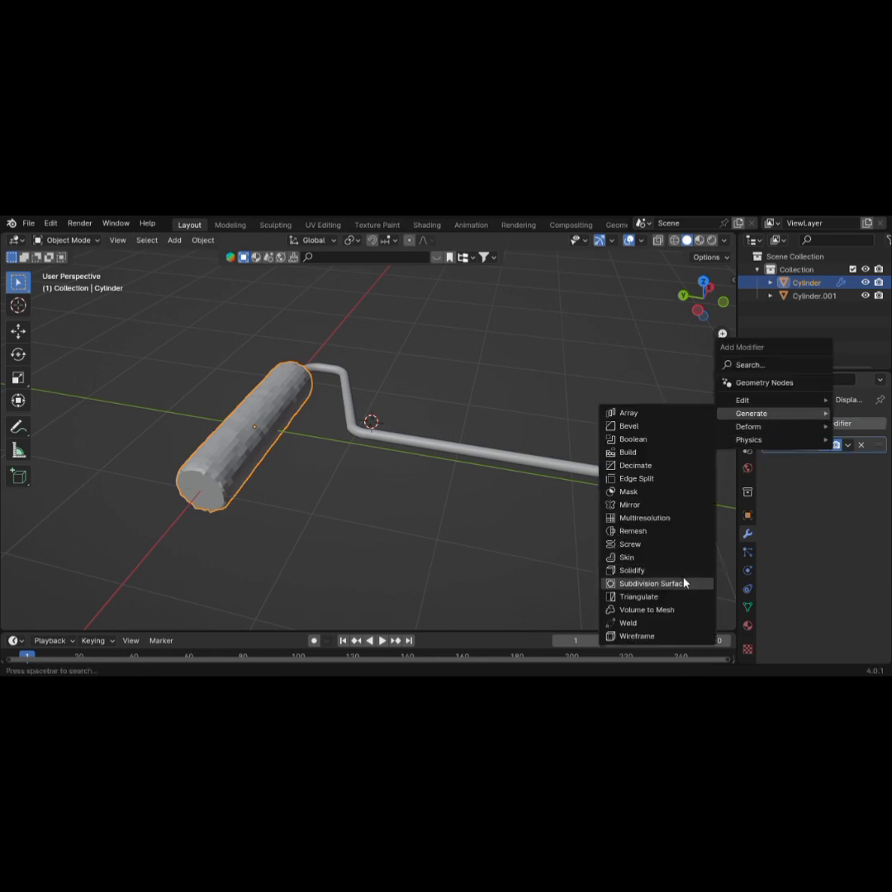
{"action": "left_click", "coordinate": [652, 583]}
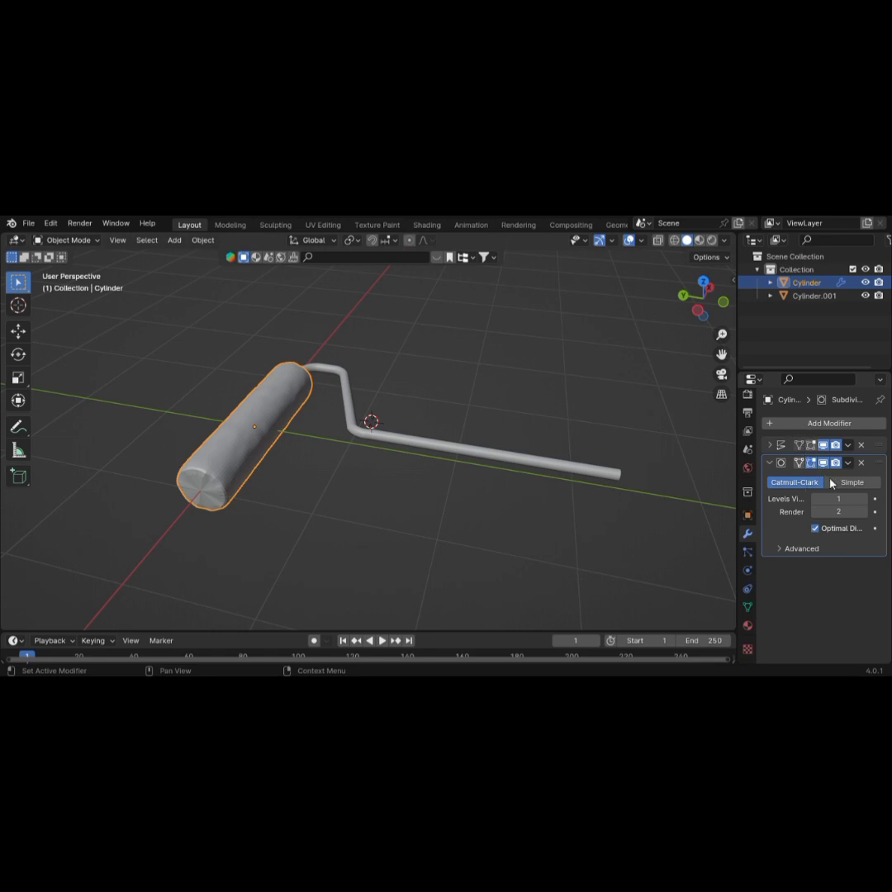
{"action": "mouse_move", "coordinate": [871, 465]}
{"action": "left_mouse_down"}
{"action": "mouse_move", "coordinate": [871, 428]}
{"action": "mouse_move", "coordinate": [871, 442]}
{"action": "left_mouse_up"}
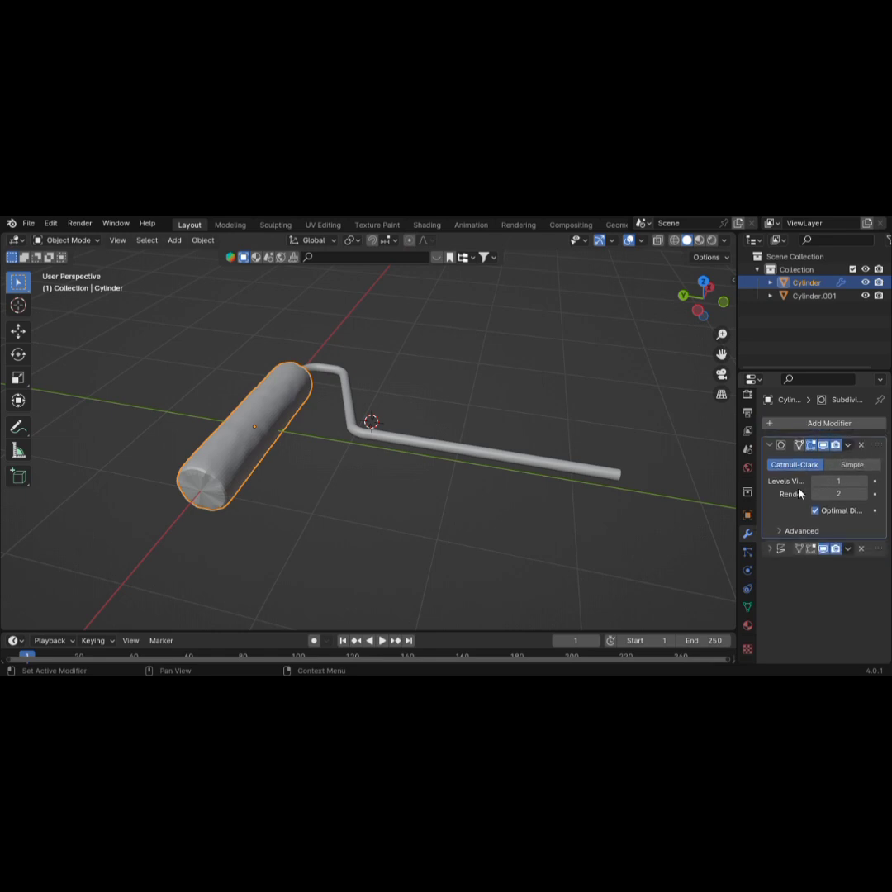
Shade the roller body smooth.
{"action": "right_click", "coordinate": [258, 430]}
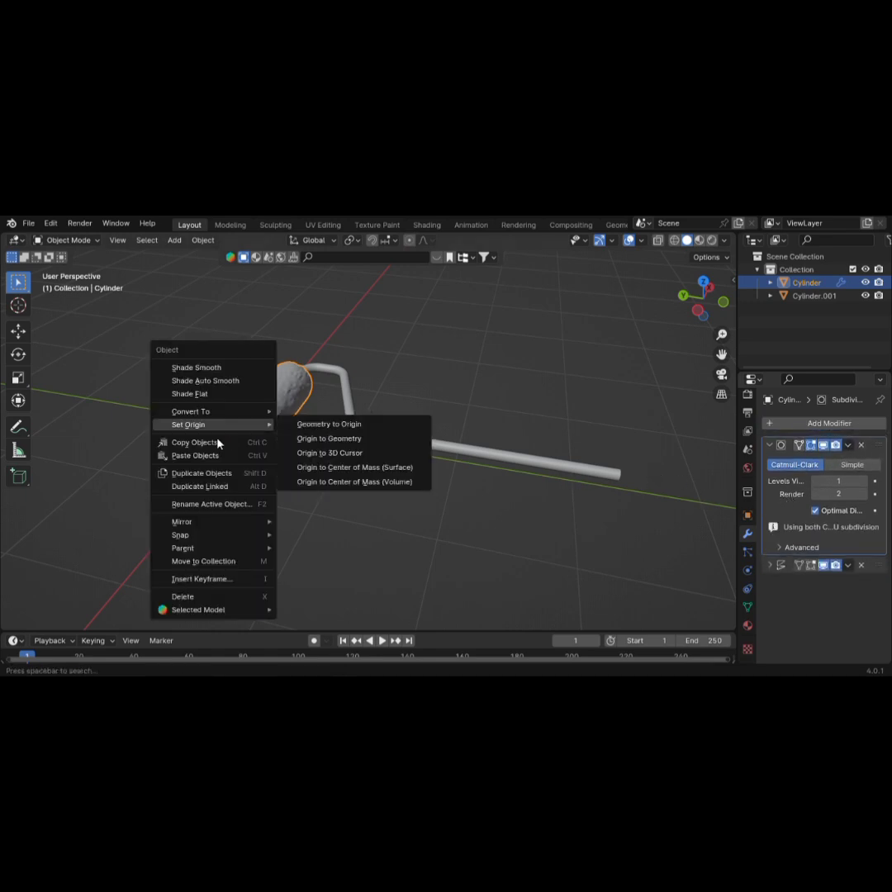
{"action": "left_click", "coordinate": [202, 367]}
{"action": "scroll", "coordinate": [225, 463], "scroll_direction": "up", "scroll_amount": 4}
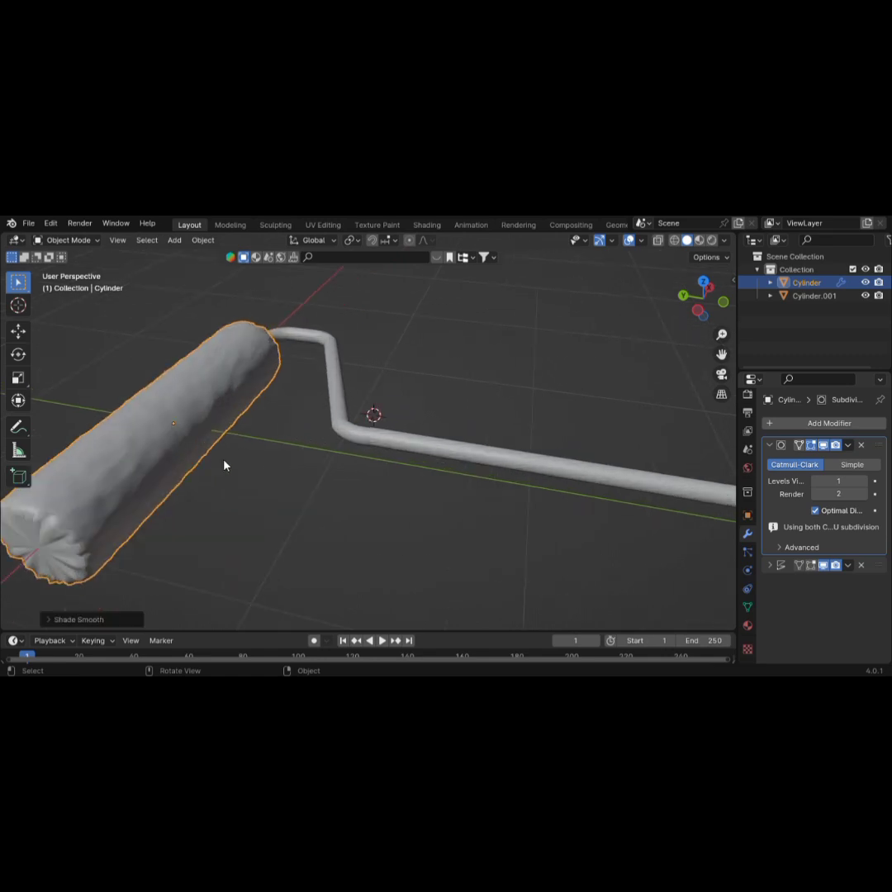
Inset the roller body's free end face three times into concentric rings, and return to Object Mode.
{"action": "middle_click_drag", "start_coordinate": [225, 464], "coordinate": [323, 406]}
{"action": "scroll", "coordinate": [314, 402], "scroll_direction": "down", "scroll_amount": 4}
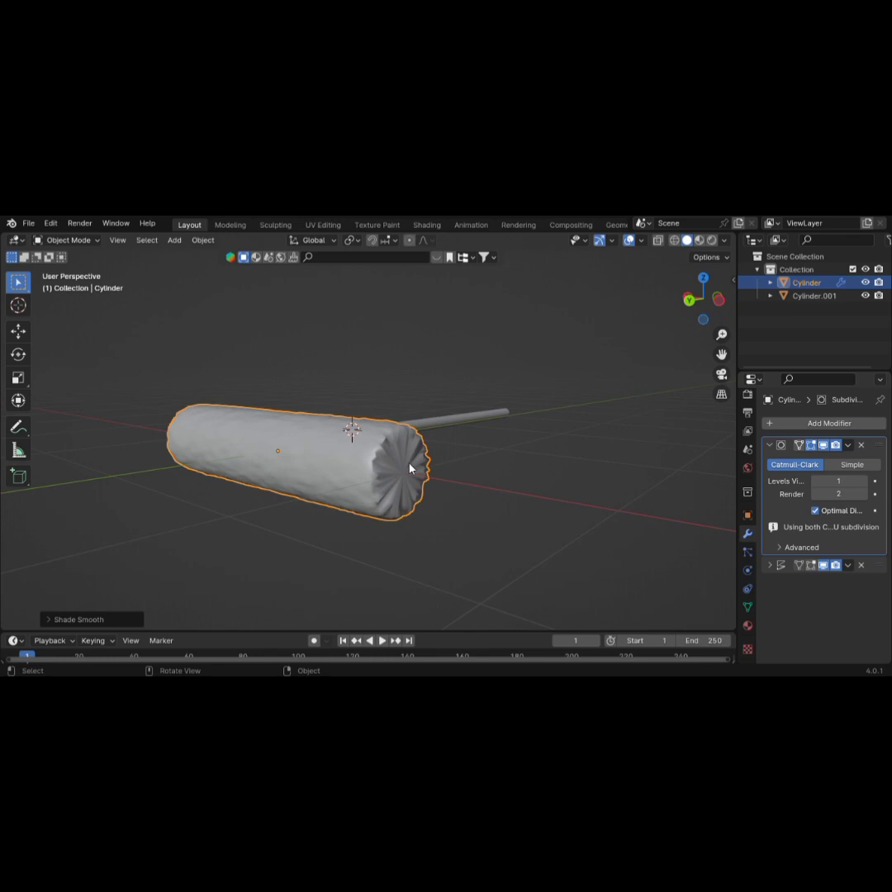
{"action": "key", "text": "Tab"}
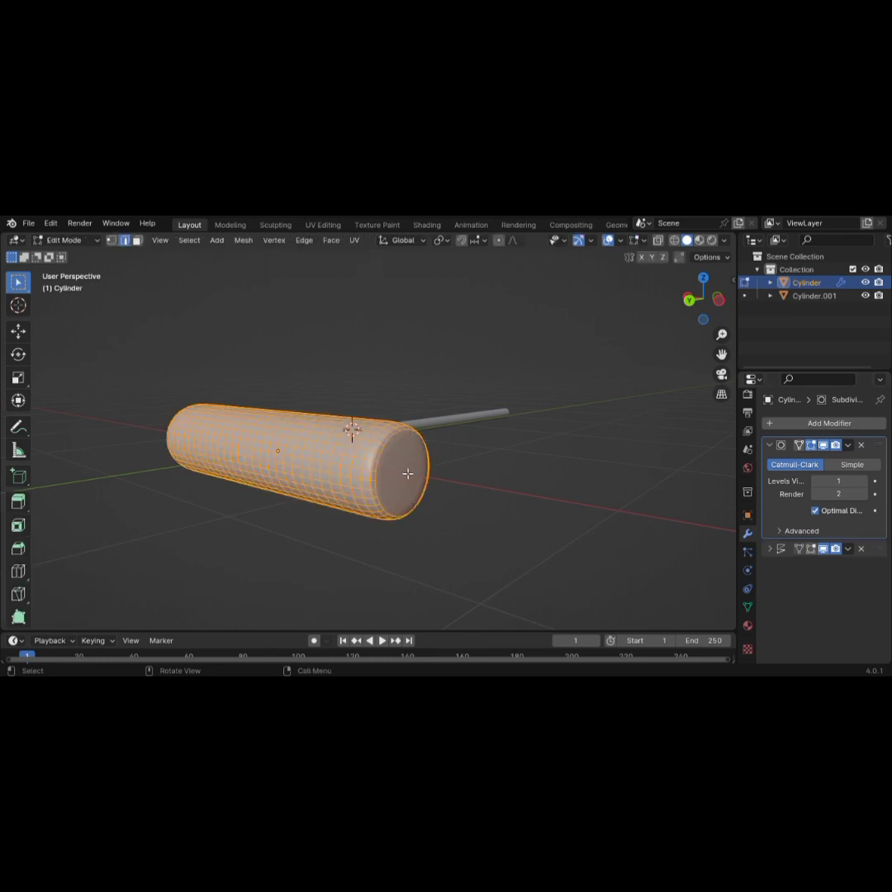
{"action": "key", "text": "3"}
{"action": "left_click", "coordinate": [407, 473]}
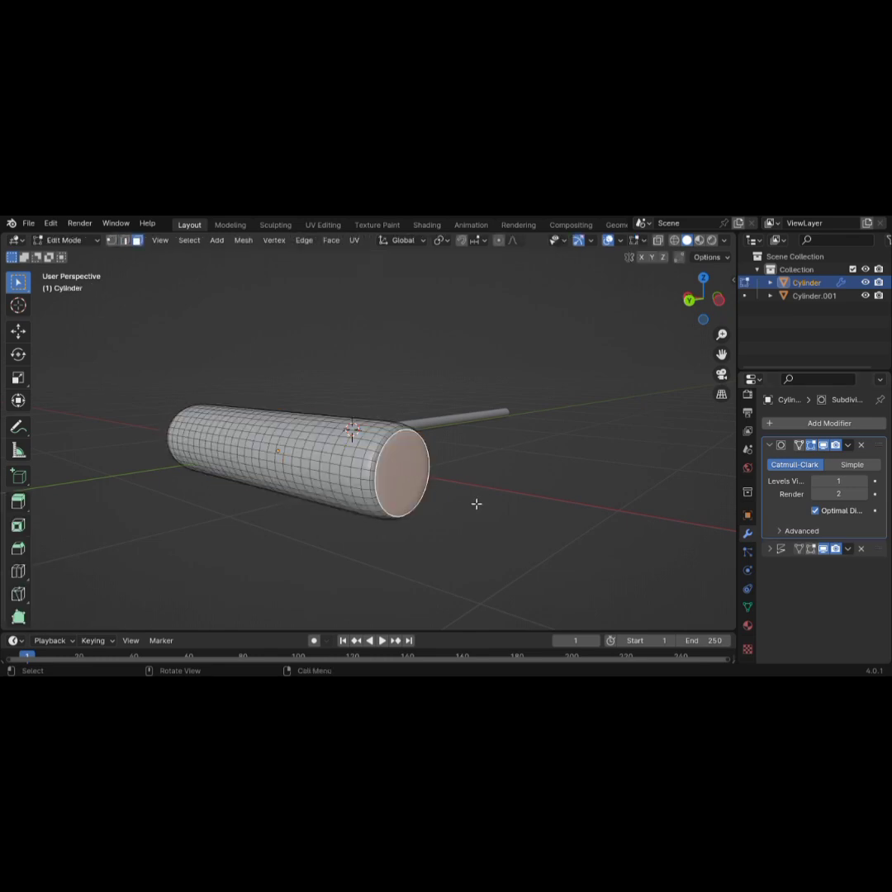
{"action": "key", "text": "i"}
{"action": "left_click", "coordinate": [460, 501]}
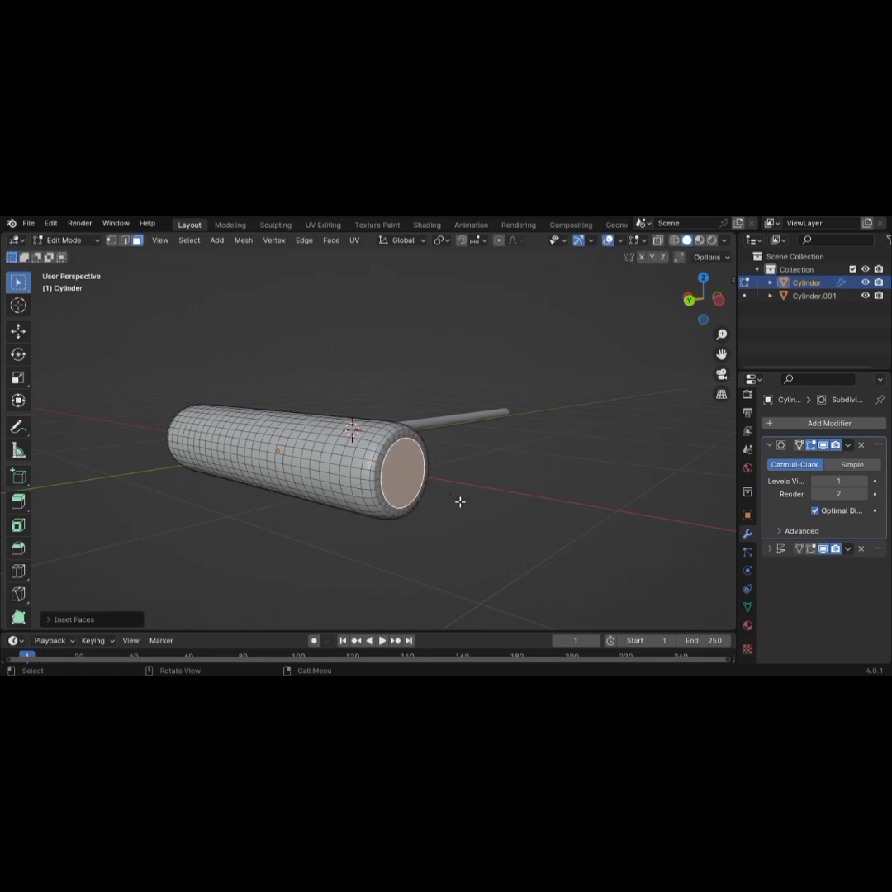
{"action": "key", "text": "i"}
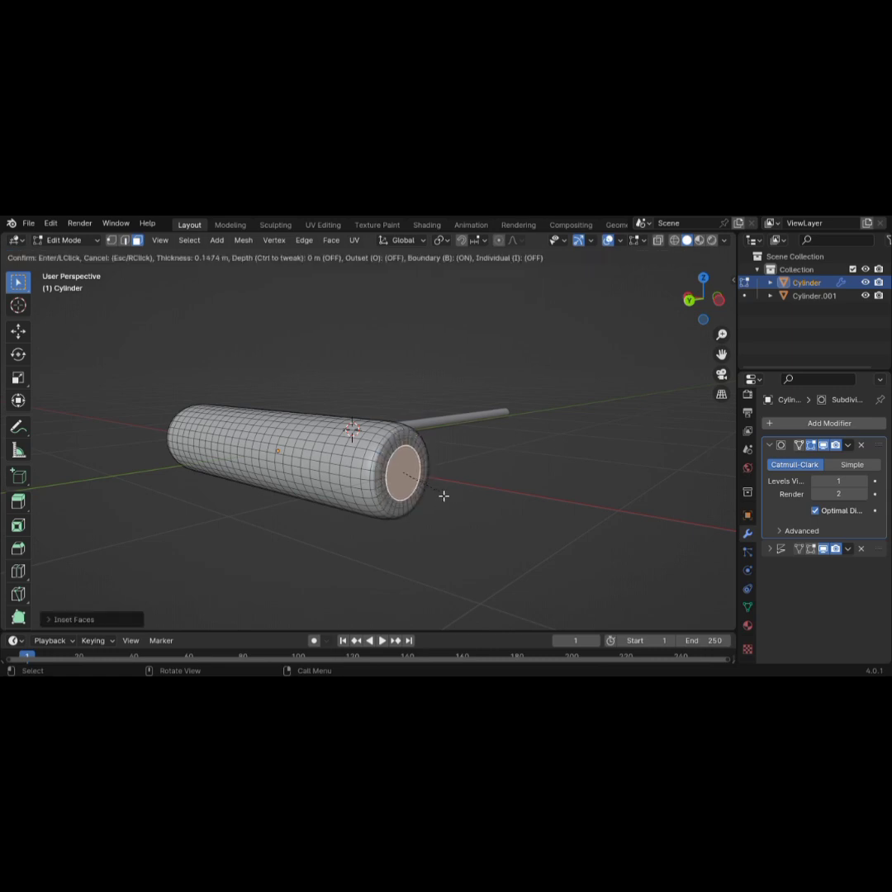
{"action": "left_click", "coordinate": [443, 495]}
{"action": "key", "text": "i"}
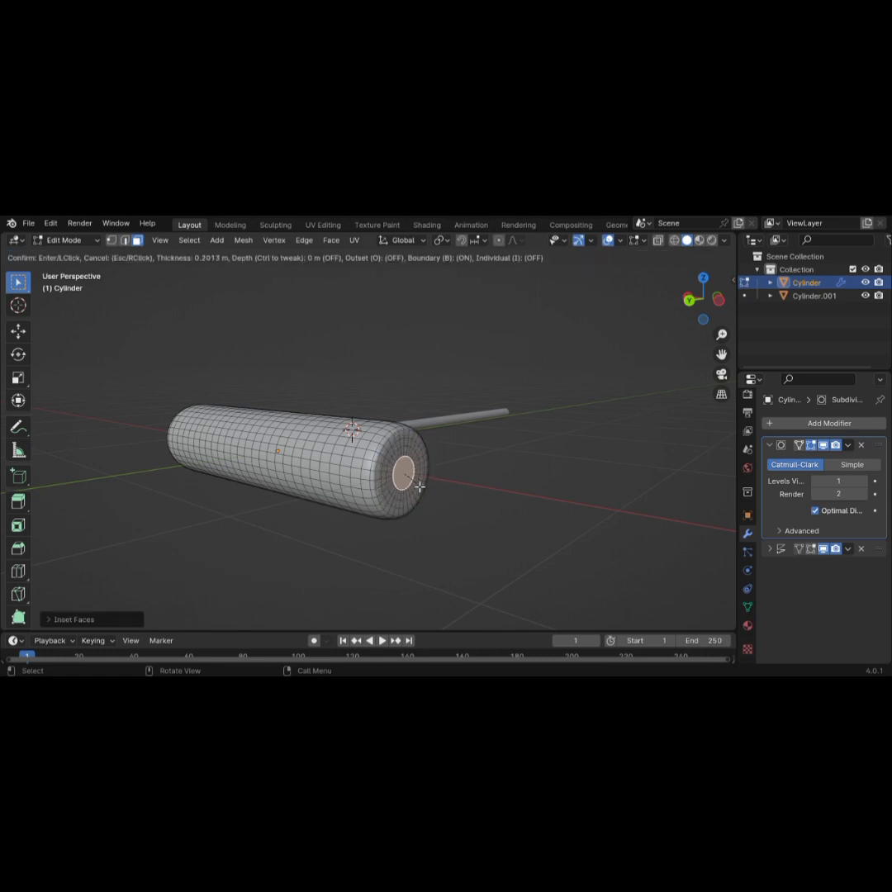
{"action": "left_click", "coordinate": [453, 478]}
{"action": "scroll", "coordinate": [520, 498], "scroll_direction": "down", "scroll_amount": 4}
{"action": "key", "text": "Tab"}
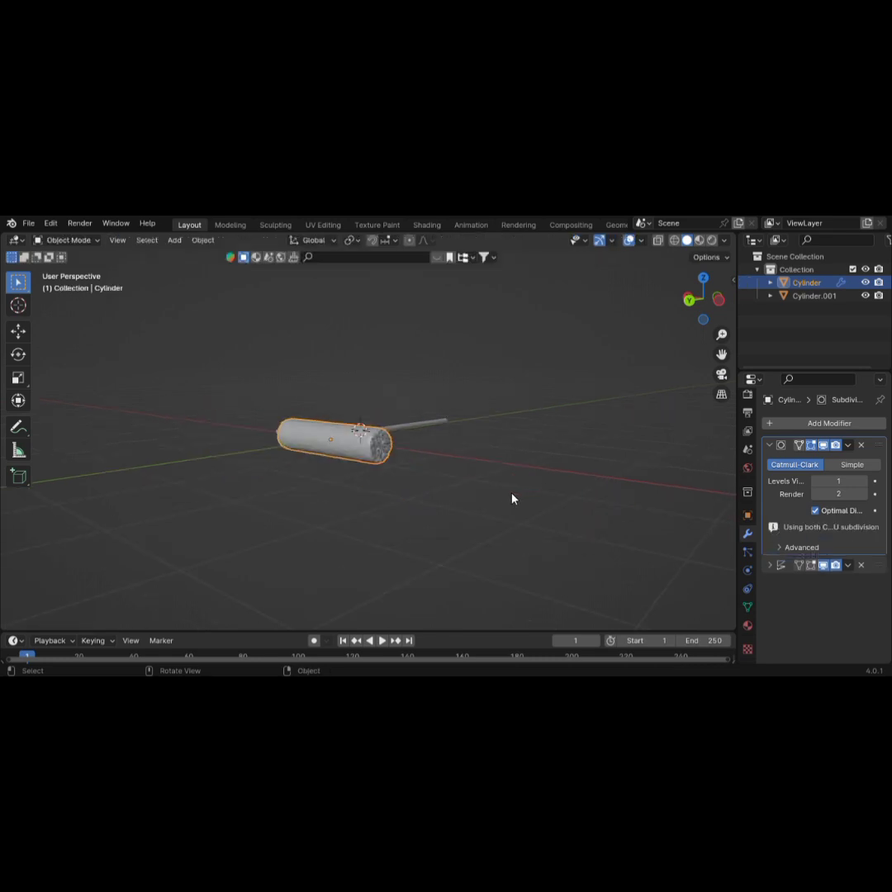
Deselect the roller body and examine its bumpy surface and ringed end cap from several sides.
{"action": "middle_click_drag", "start_coordinate": [362, 486], "coordinate": [370, 514]}
{"action": "left_click", "coordinate": [345, 502]}
{"action": "scroll", "coordinate": [342, 500], "scroll_direction": "up", "scroll_amount": 4}
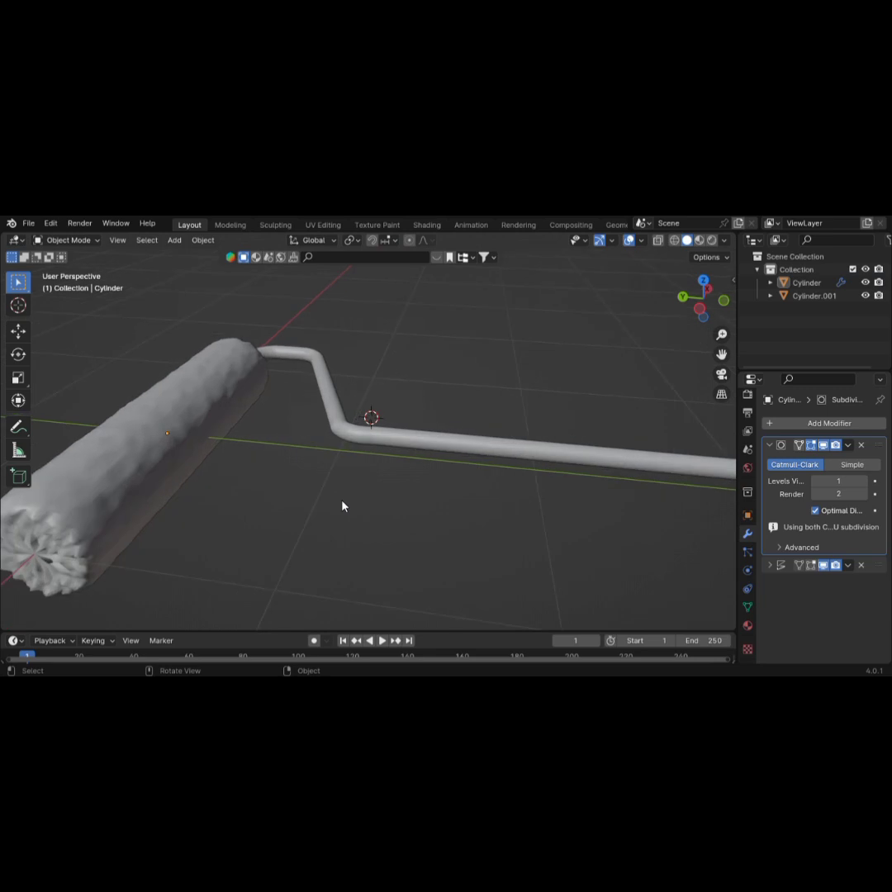
{"action": "scroll", "coordinate": [342, 500], "scroll_direction": "down", "scroll_amount": 1}
{"action": "scroll", "coordinate": [368, 419], "scroll_direction": "down", "scroll_amount": 3}
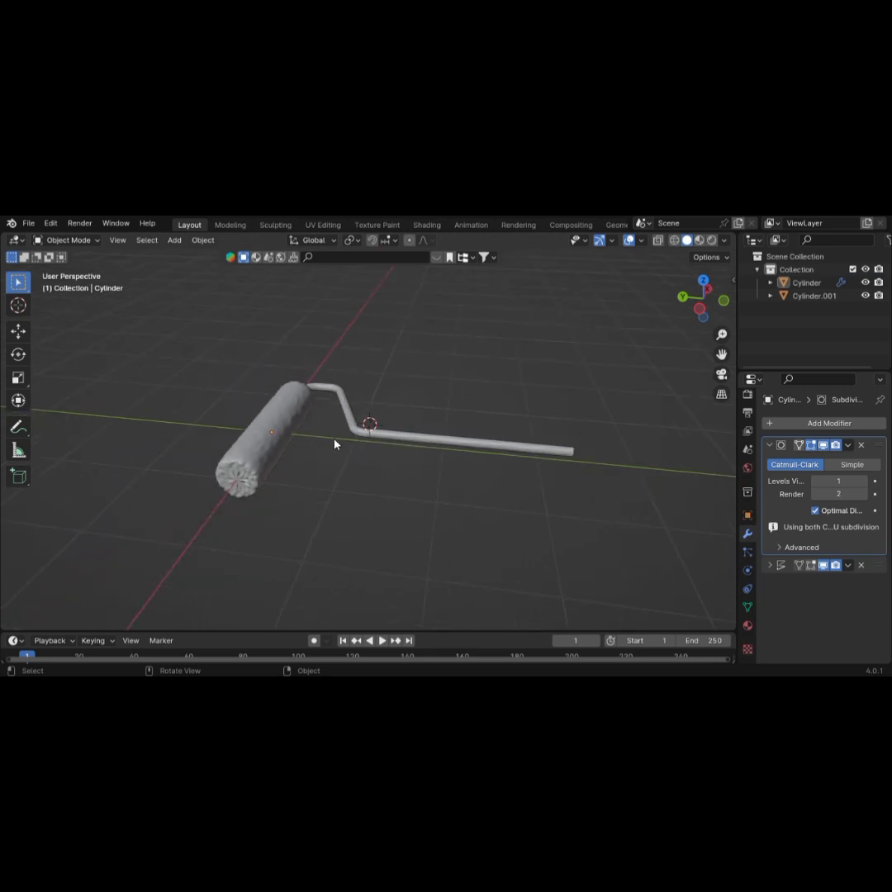
{"action": "middle_click_drag", "start_coordinate": [314, 466], "coordinate": [291, 450]}
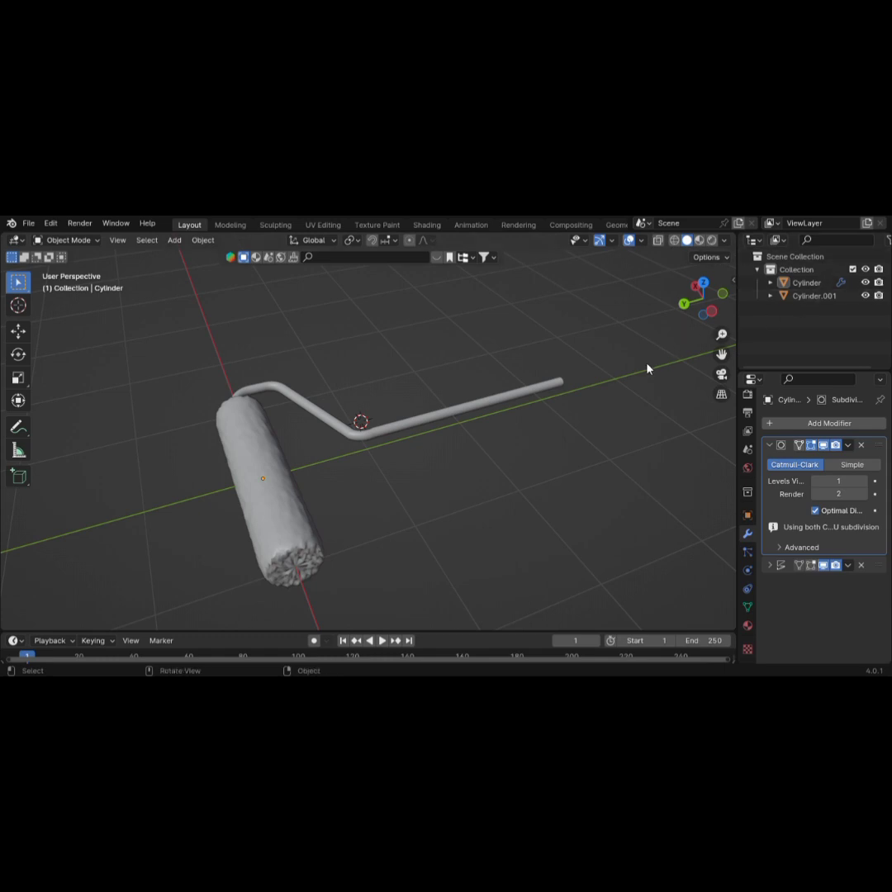
{"action": "middle_click_drag", "start_coordinate": [647, 368], "coordinate": [560, 398]}
{"action": "middle_click_drag", "start_coordinate": [403, 486], "coordinate": [314, 448]}
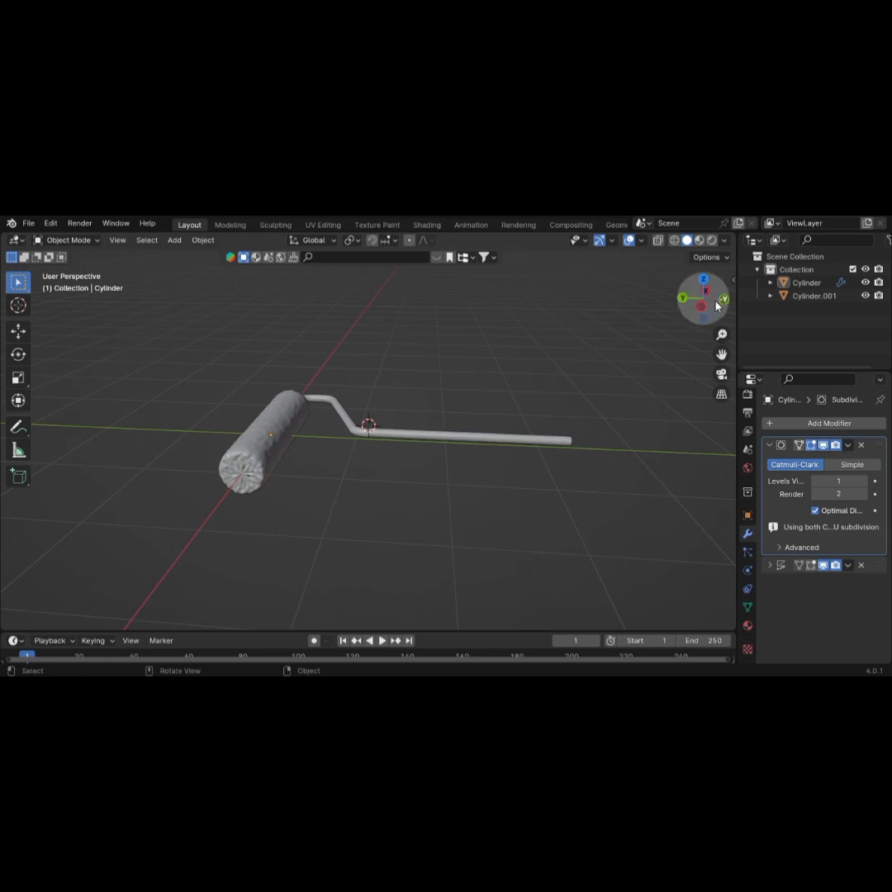